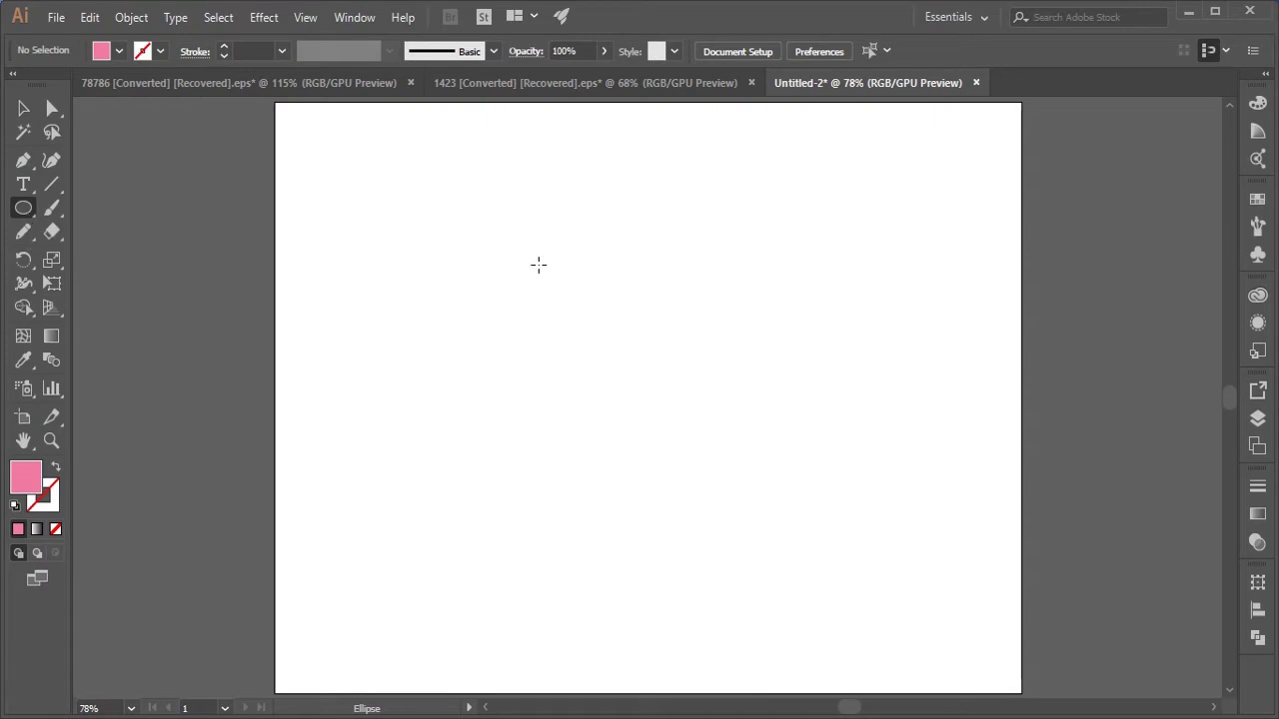
# Draw a pink ellipse in the middle of the artboard and apply the Roughen effect with increased size and detail for long spikes
pyautogui.moveTo(538, 265); pyautogui.dragTo(726, 446)
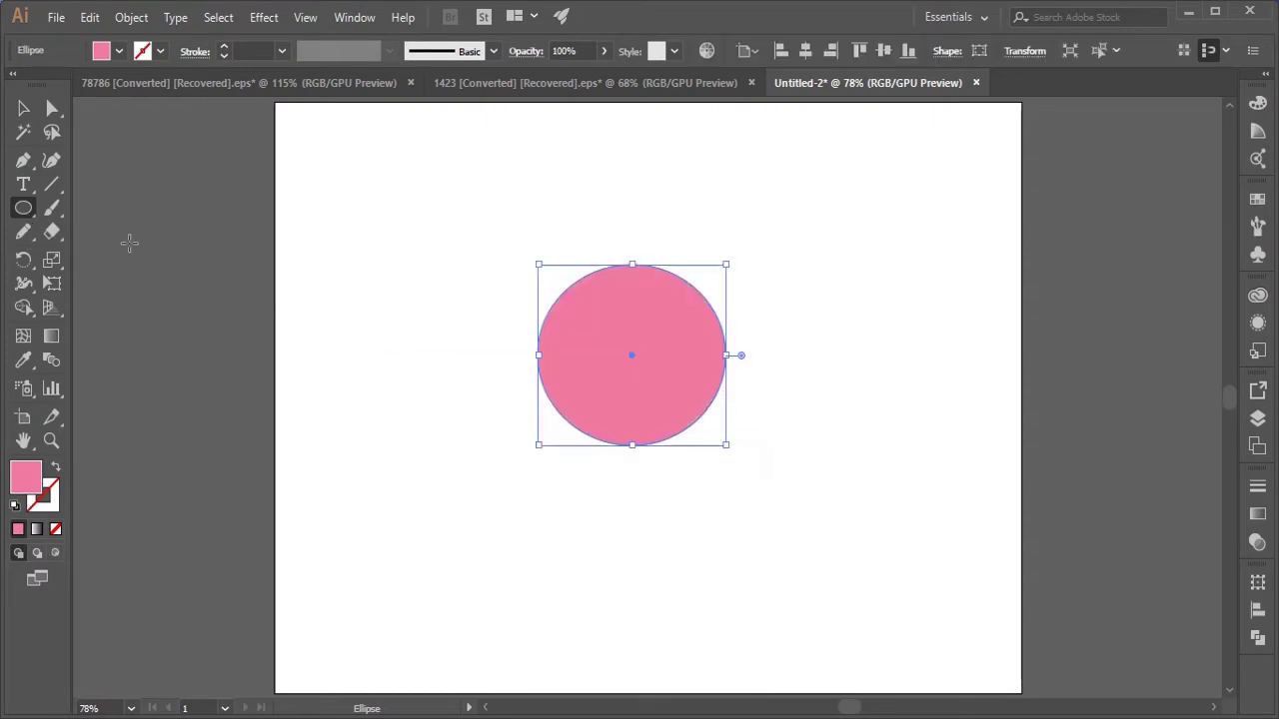
pyautogui.click(144, 18)
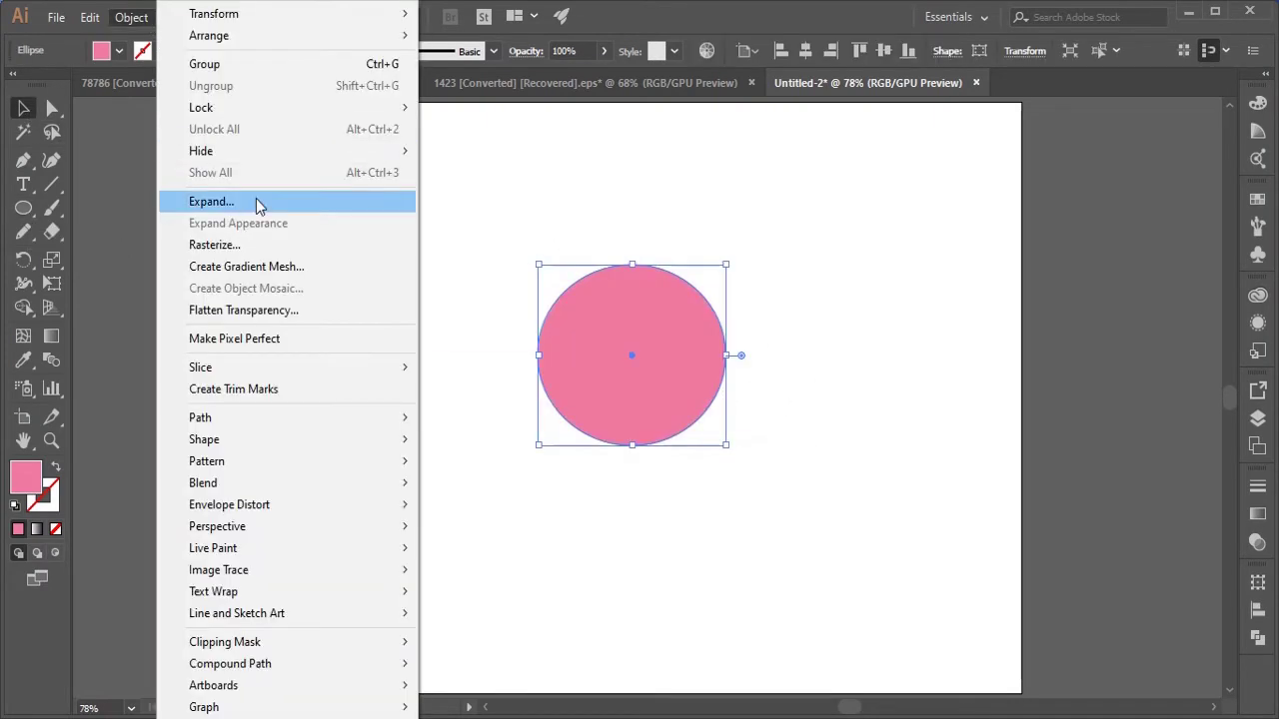
pyautogui.click(279, 19)
pyautogui.moveTo(439, 177)
pyautogui.click(516, 224)
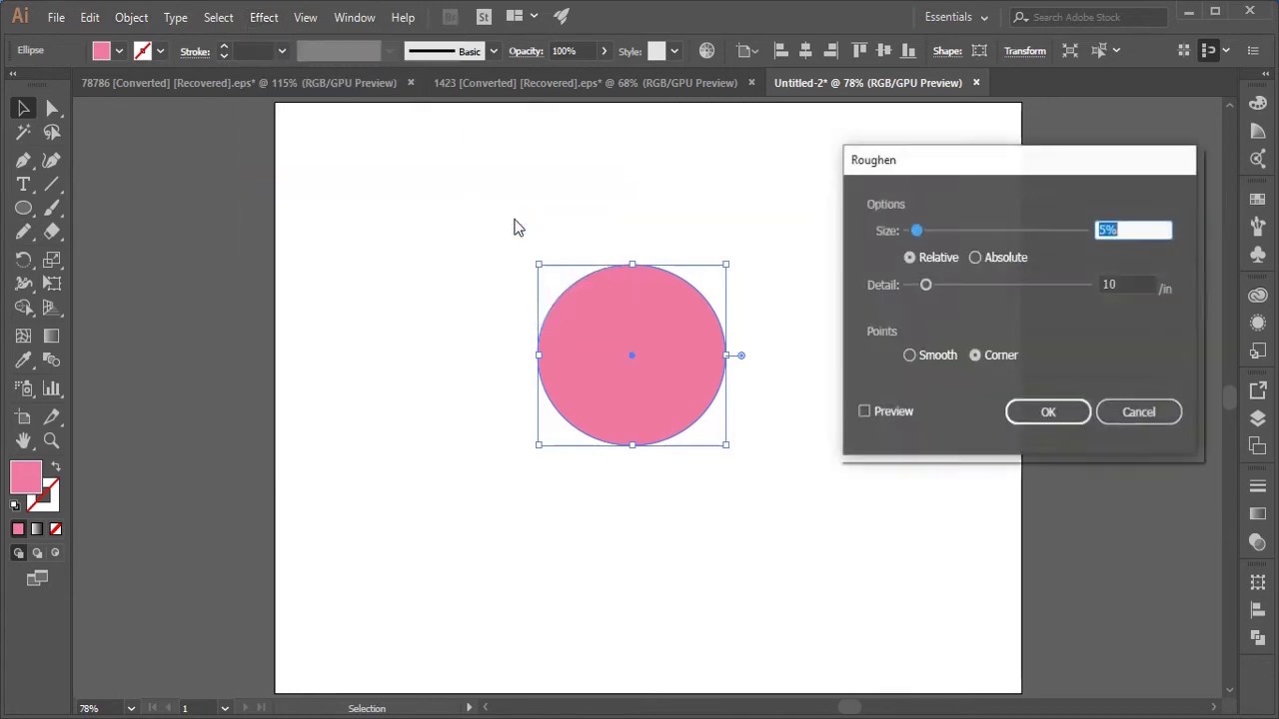
pyautogui.click(865, 411)
pyautogui.moveTo(918, 232); pyautogui.dragTo(921, 234)
pyautogui.moveTo(925, 286)
pyautogui.mouseDown()
pyautogui.moveTo(976, 287)
pyautogui.moveTo(930, 286)
pyautogui.mouseUp()
pyautogui.moveTo(915, 232)
pyautogui.mouseDown()
pyautogui.moveTo(965, 233)
pyautogui.moveTo(931, 233)
pyautogui.mouseUp()
pyautogui.click(1048, 412)
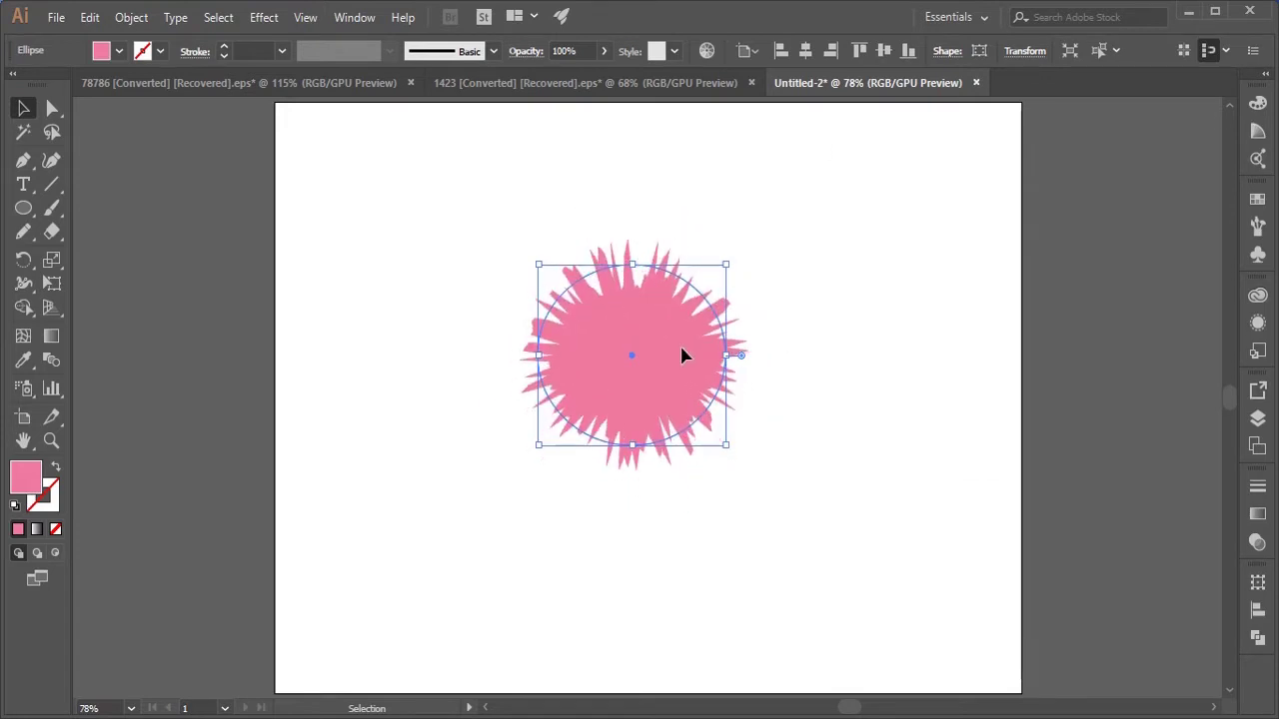
# Convert the roughened ellipse into a plain path with a Pathfinder shape mode
pyautogui.click(1257, 638)
pyautogui.click(1045, 622)
pyautogui.click(888, 574)
pyautogui.click(1256, 638)
# Place a rotated copy of the spiky shape overlapping the original's lower left and set its opacity to 72%
pyautogui.moveTo(655, 334); pyautogui.dragTo(597, 326)
pyautogui.click(603, 50)
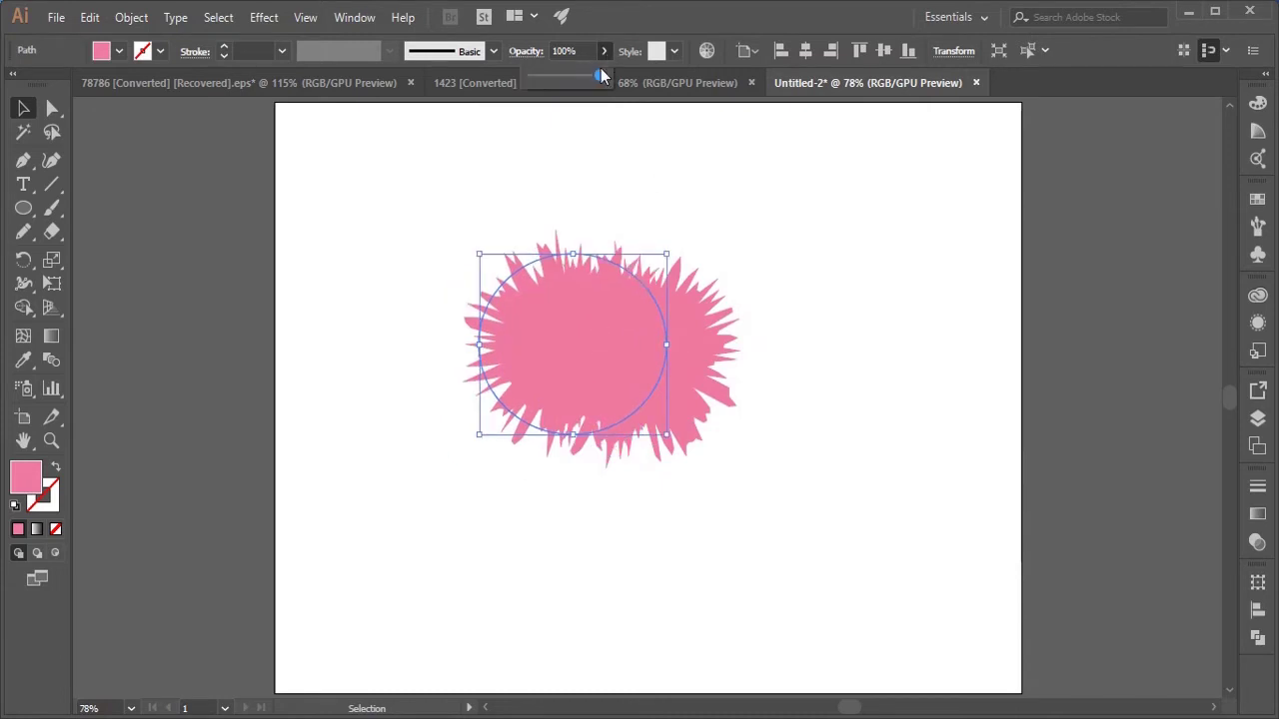
pyautogui.moveTo(584, 76); pyautogui.dragTo(579, 76)
pyautogui.moveTo(474, 242); pyautogui.dragTo(436, 320)
pyautogui.moveTo(588, 359)
pyautogui.mouseDown()
pyautogui.moveTo(596, 405)
pyautogui.moveTo(613, 359)
pyautogui.moveTo(603, 360)
pyautogui.mouseUp()
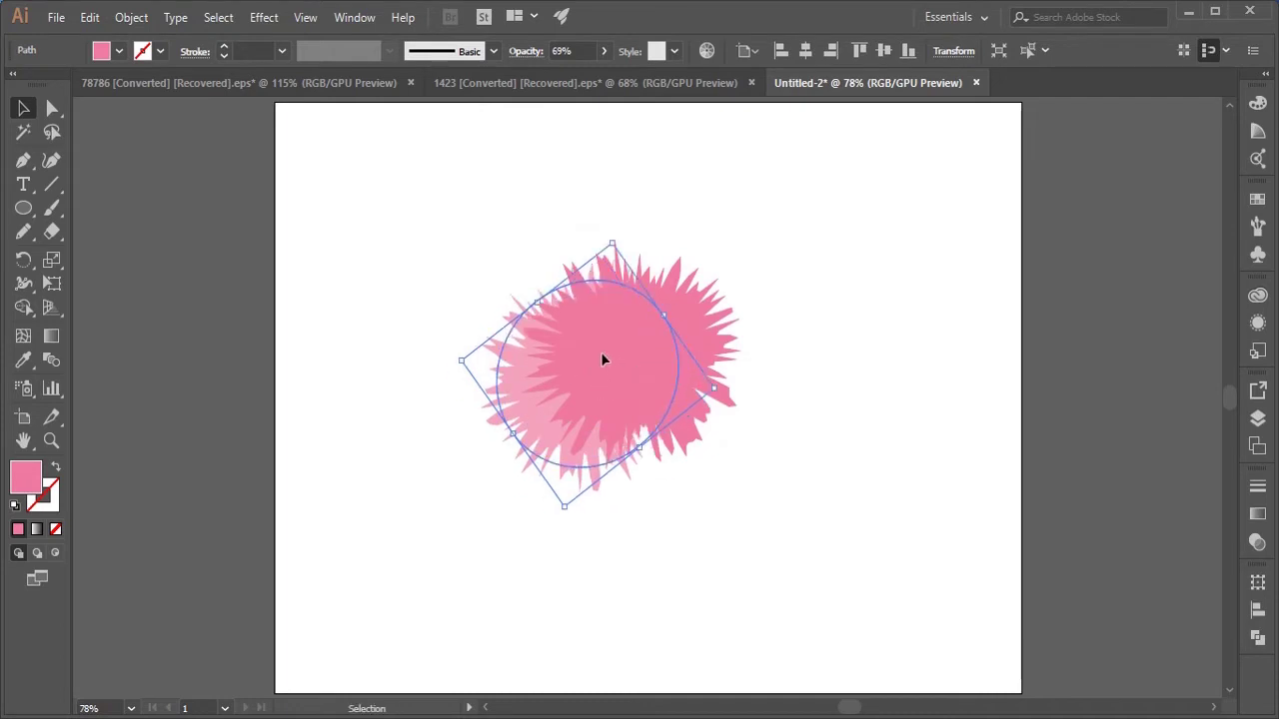
pyautogui.click(592, 76)
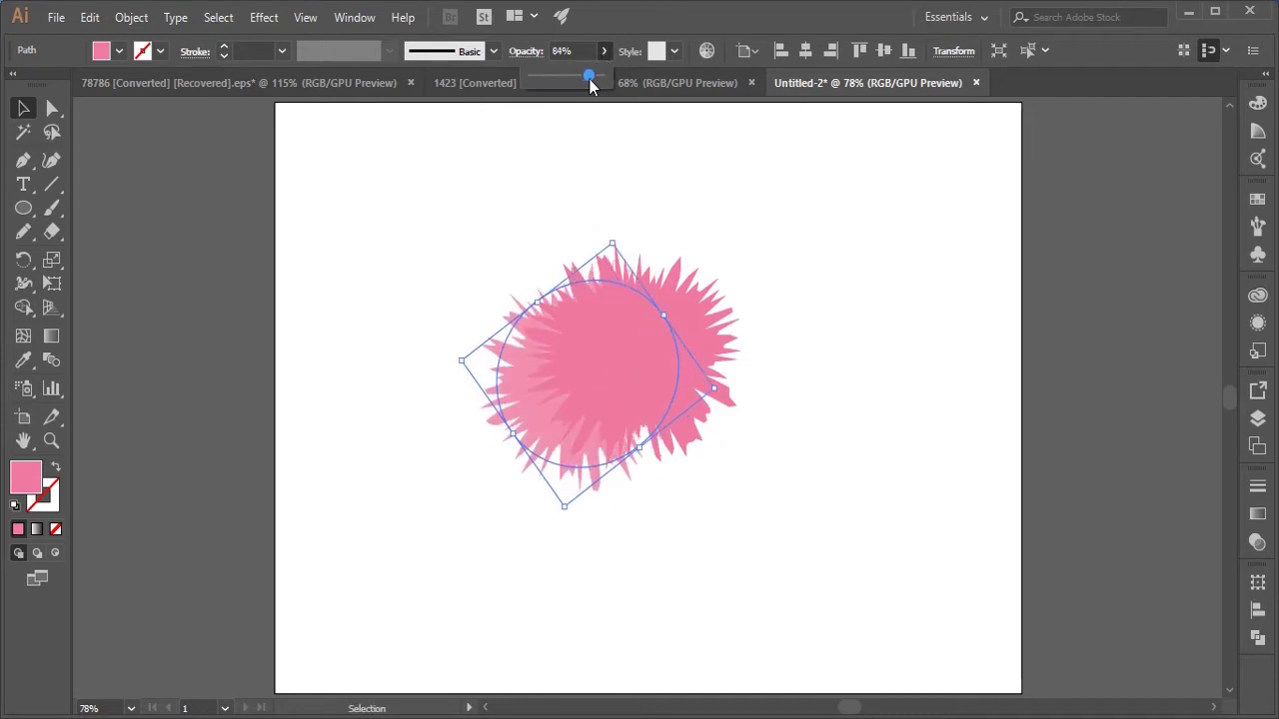
pyautogui.moveTo(588, 79); pyautogui.dragTo(581, 79)
pyautogui.click(777, 364)
# Place another copy of the original spiky shape offset to its upper right and set its opacity to 25%
pyautogui.click(712, 338)
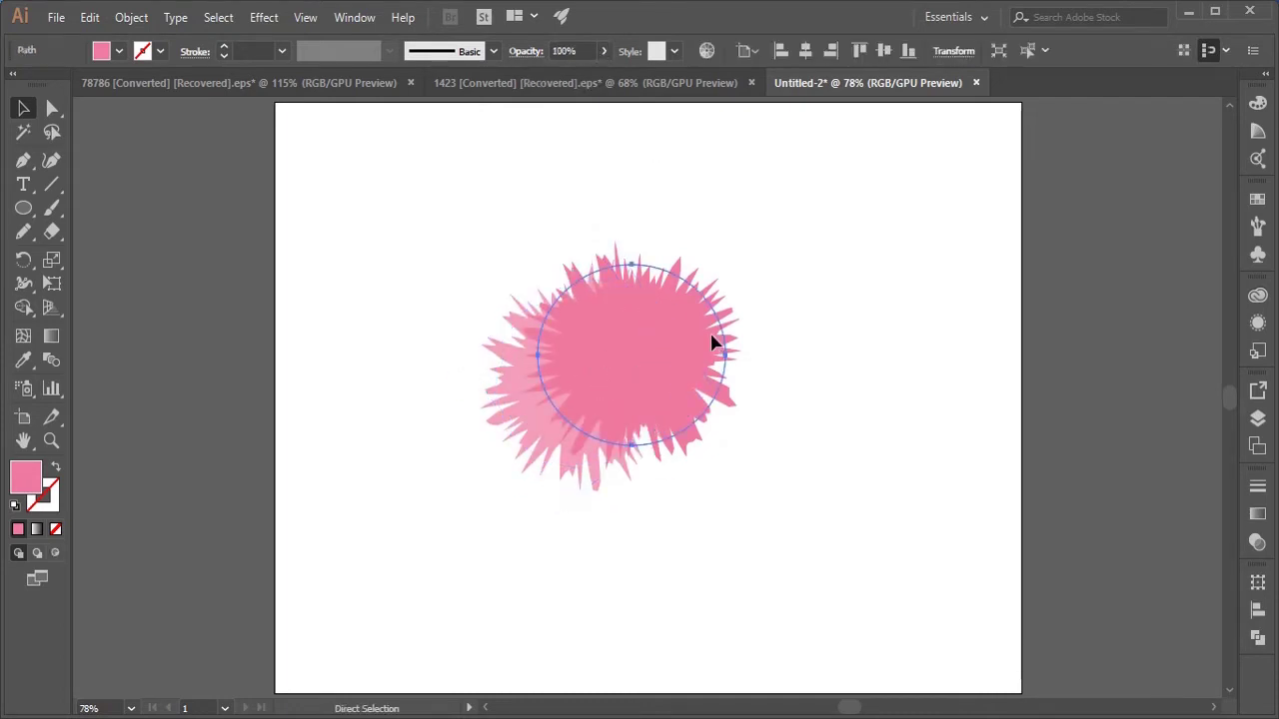
pyautogui.press('v')
pyautogui.moveTo(712, 342); pyautogui.dragTo(707, 314)
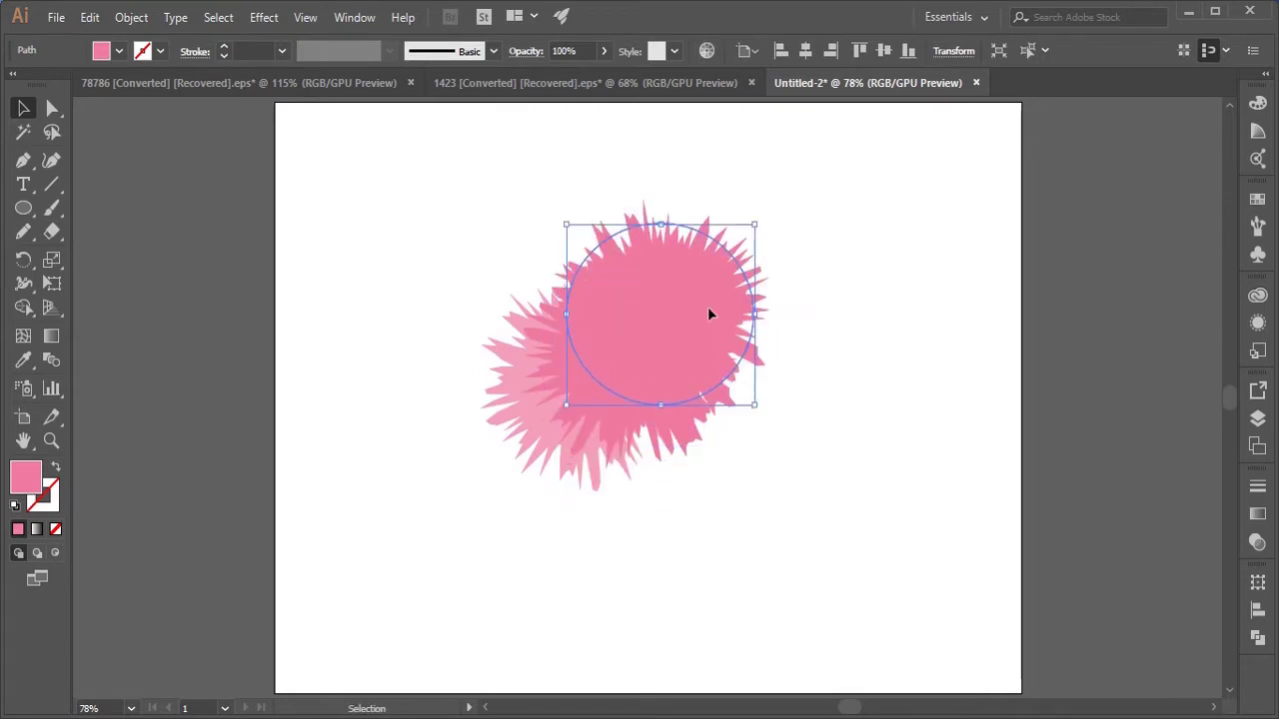
pyautogui.click(603, 51)
pyautogui.moveTo(601, 76); pyautogui.dragTo(552, 90)
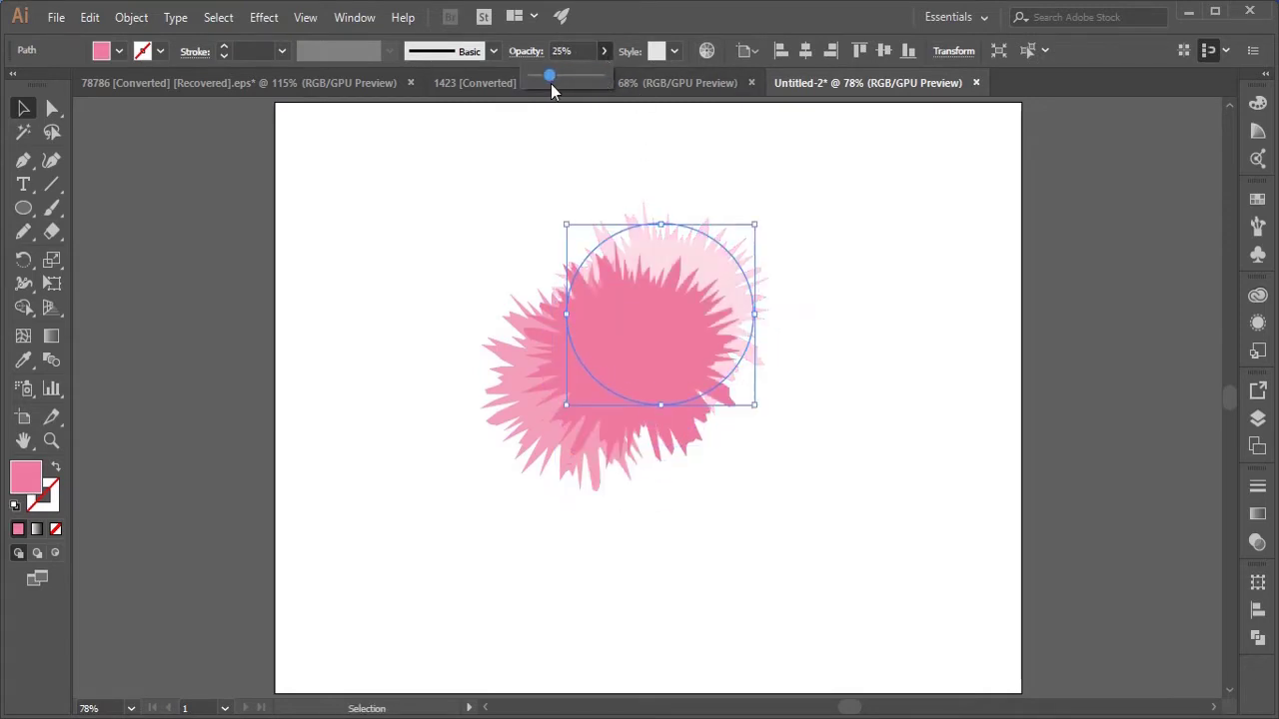
pyautogui.click(803, 283)
pyautogui.click(521, 400)
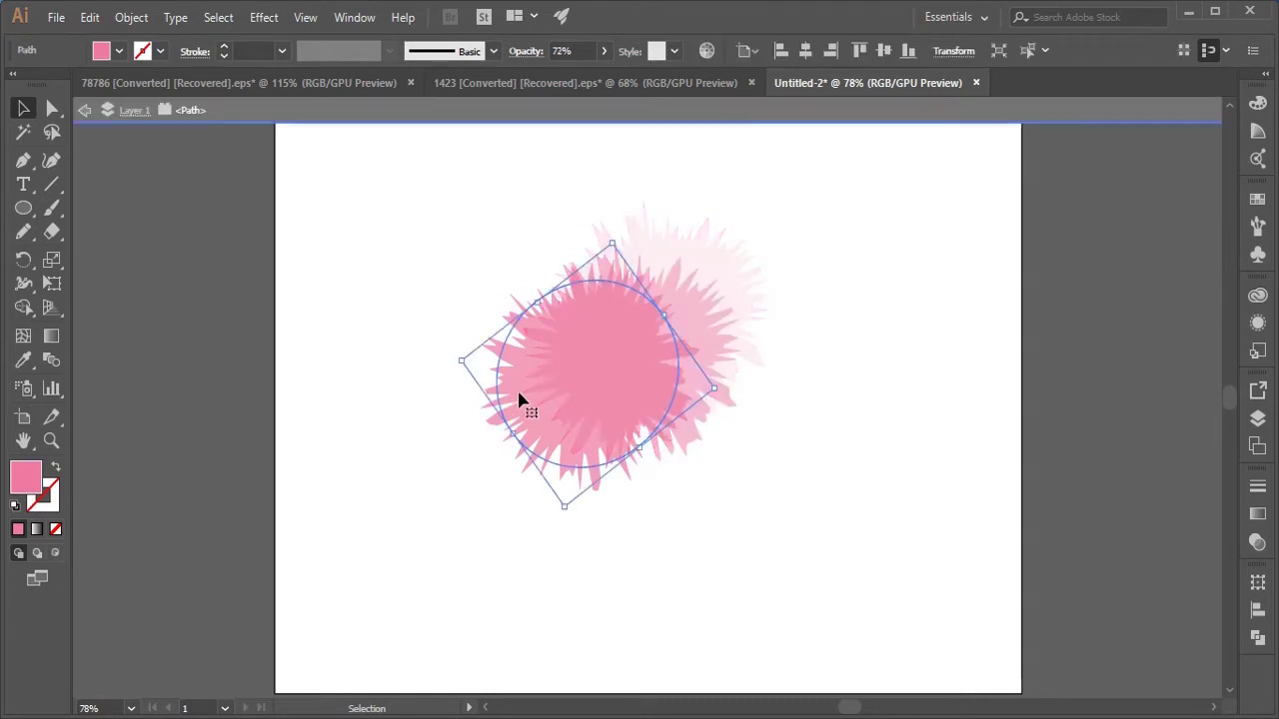
pyautogui.click(688, 487)
pyautogui.click(510, 362)
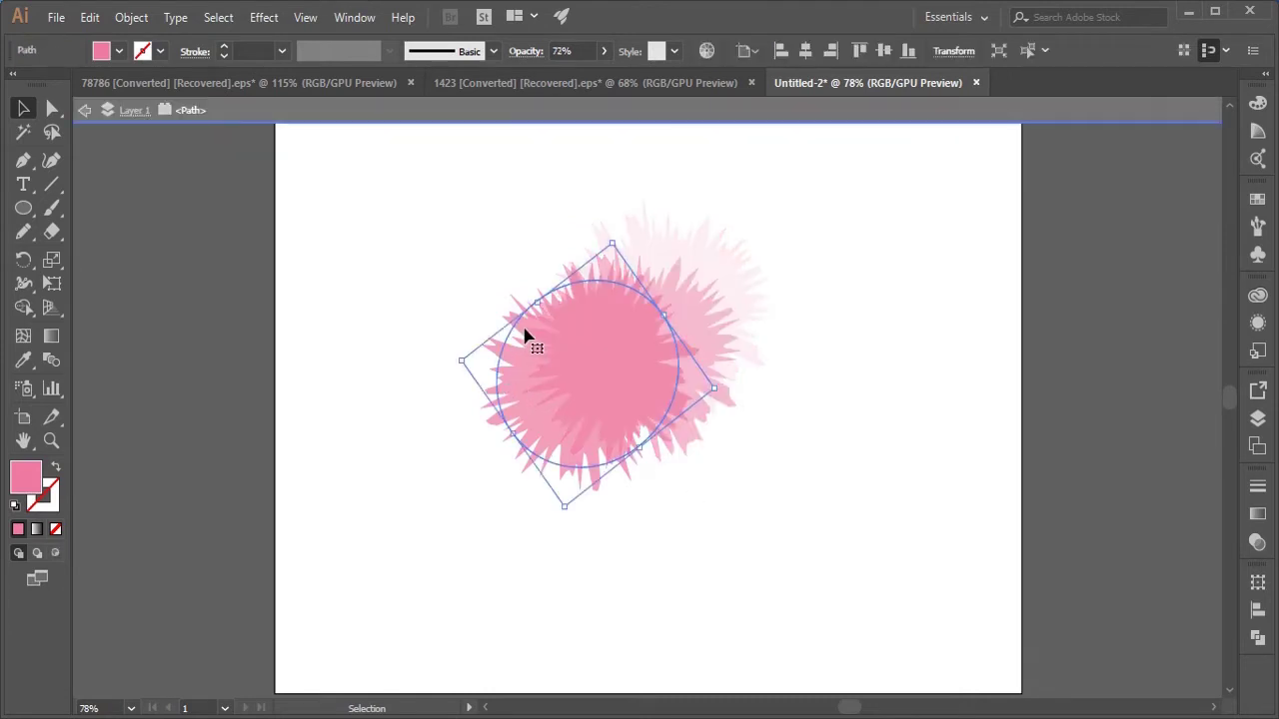
pyautogui.click(687, 514)
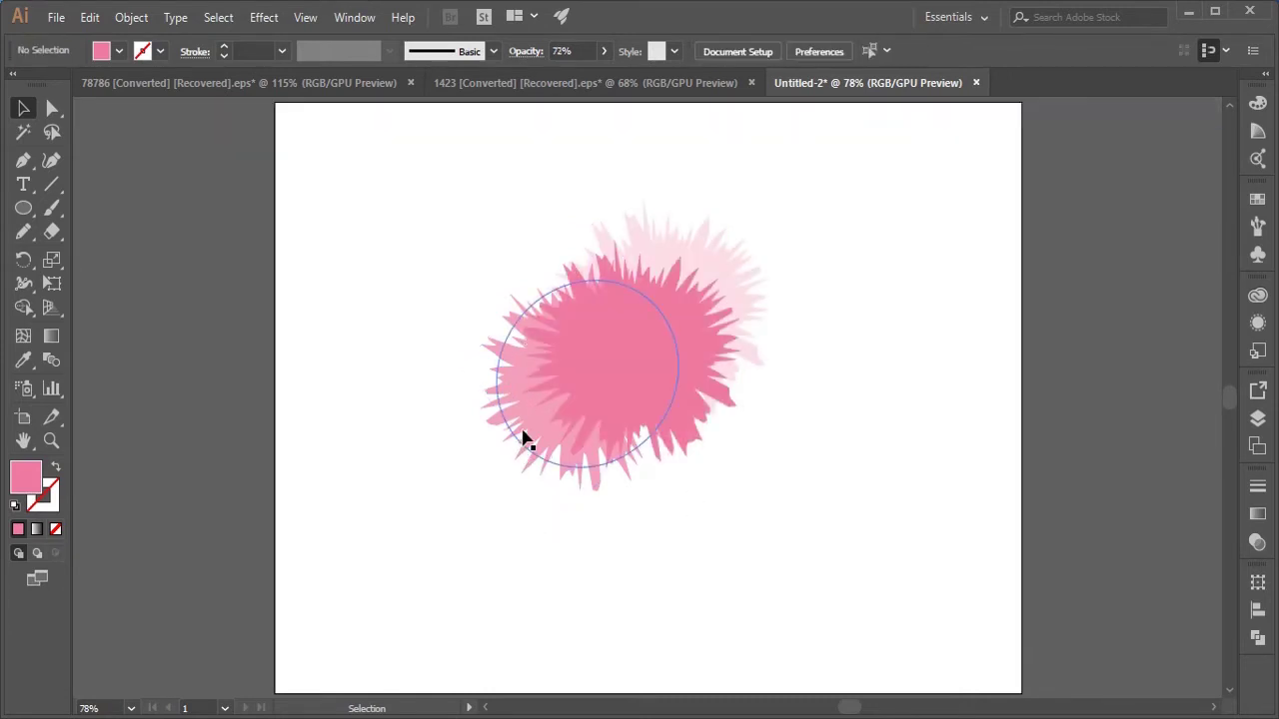
# Shift the 72% opacity copy slightly upward and nudge the 25% opacity copy a little closer to the solid shape
pyautogui.moveTo(523, 436); pyautogui.dragTo(519, 404)
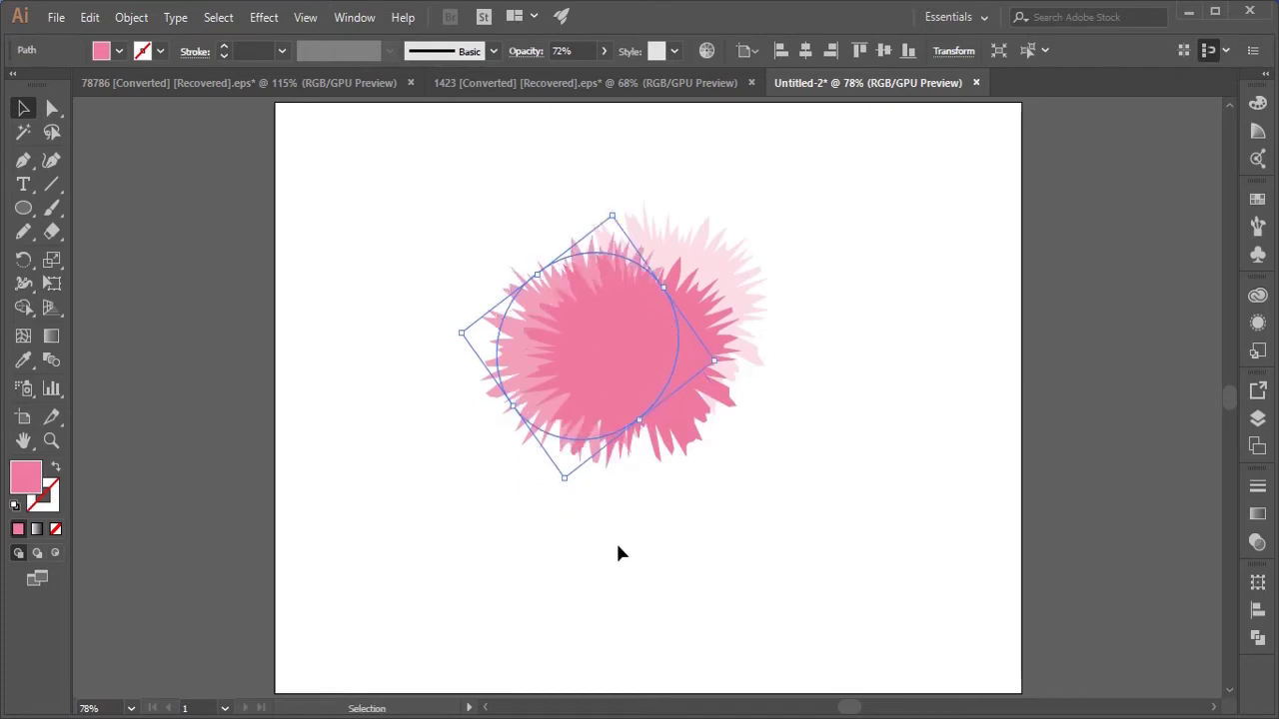
pyautogui.click(662, 557)
pyautogui.click(729, 273)
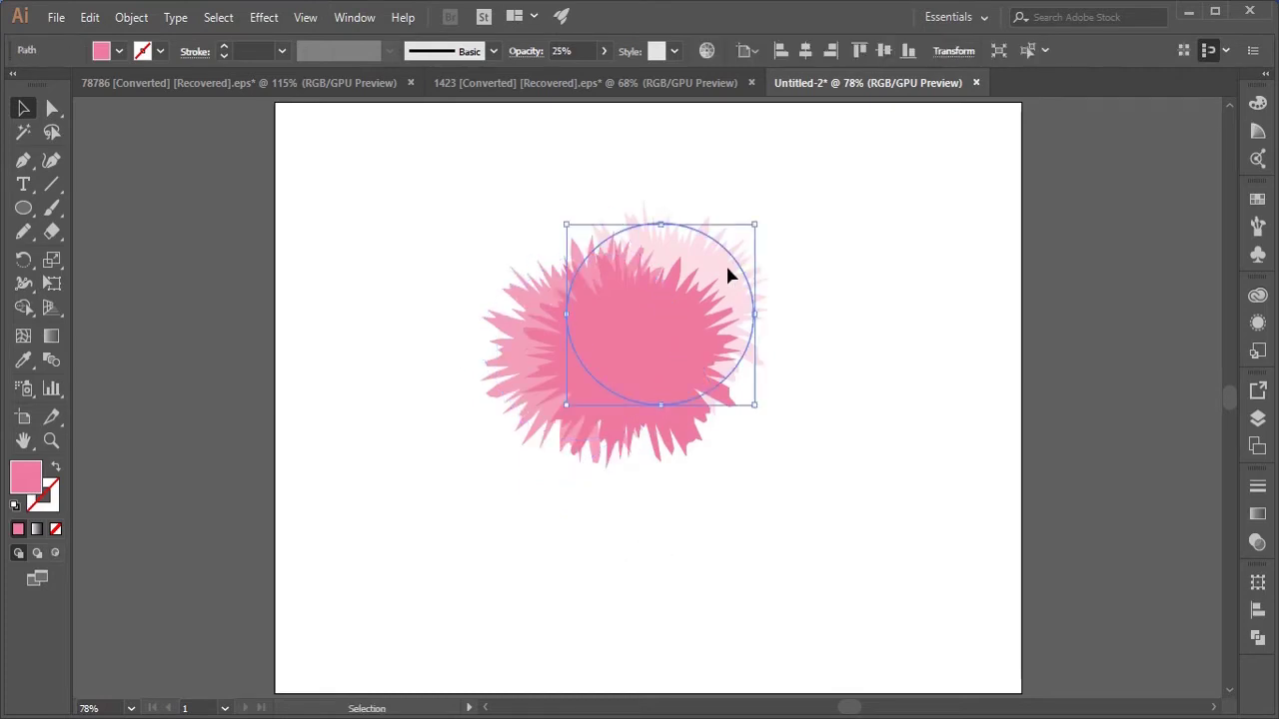
pyautogui.moveTo(729, 273); pyautogui.dragTo(726, 272)
# Group the three overlapping pink spiky shapes
pyautogui.moveTo(782, 457); pyautogui.dragTo(477, 222)
pyautogui.press('v')
pyautogui.click(732, 505)
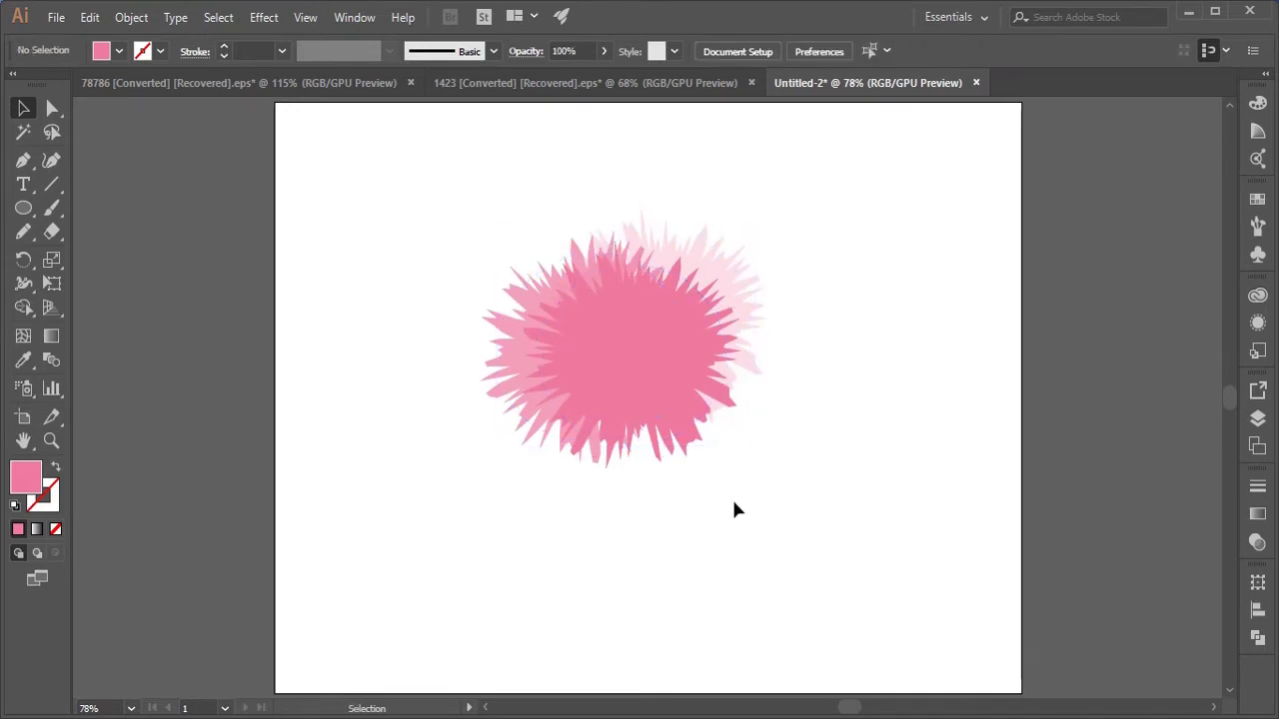
# Move the pink group to the artboard's upper left and place two overlapping copies right of centre, with the upper one rotated
pyautogui.moveTo(661, 363); pyautogui.dragTo(490, 263)
pyautogui.hotkey('ctrl', 'v')
pyautogui.moveTo(585, 346); pyautogui.dragTo(703, 465)
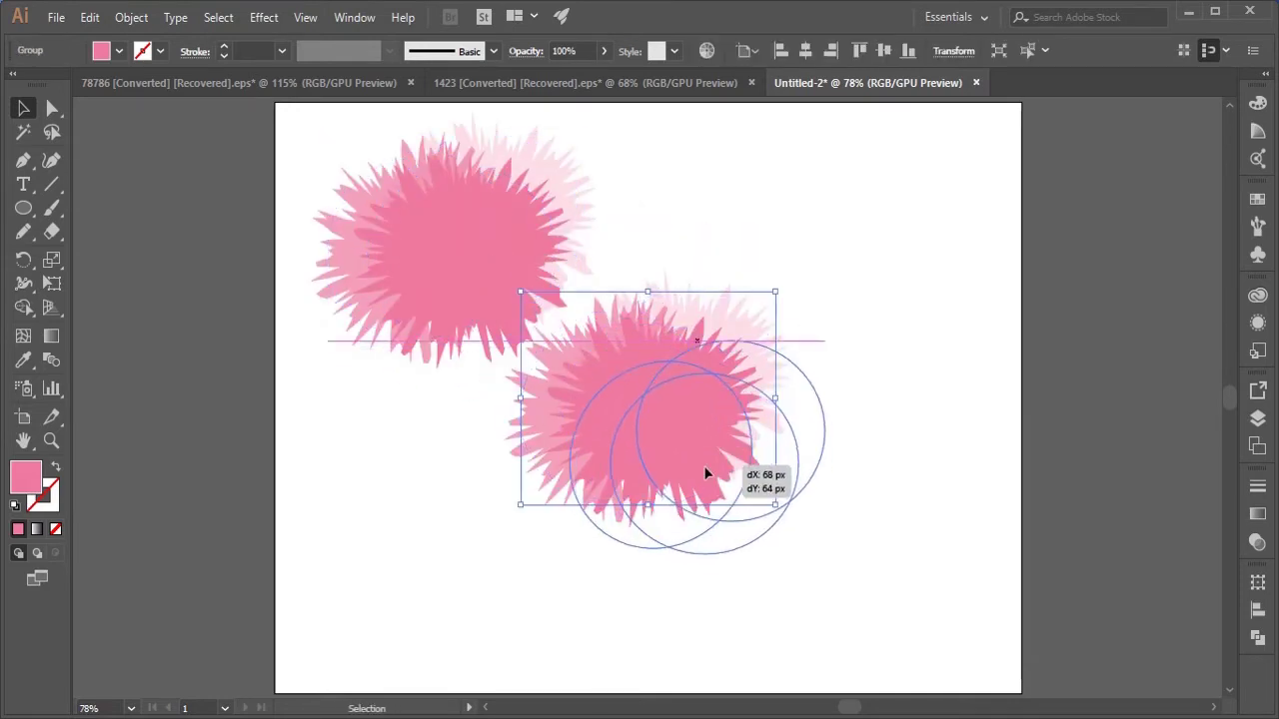
pyautogui.moveTo(778, 289); pyautogui.dragTo(745, 479)
pyautogui.moveTo(650, 416); pyautogui.dragTo(714, 384)
pyautogui.click(859, 457)
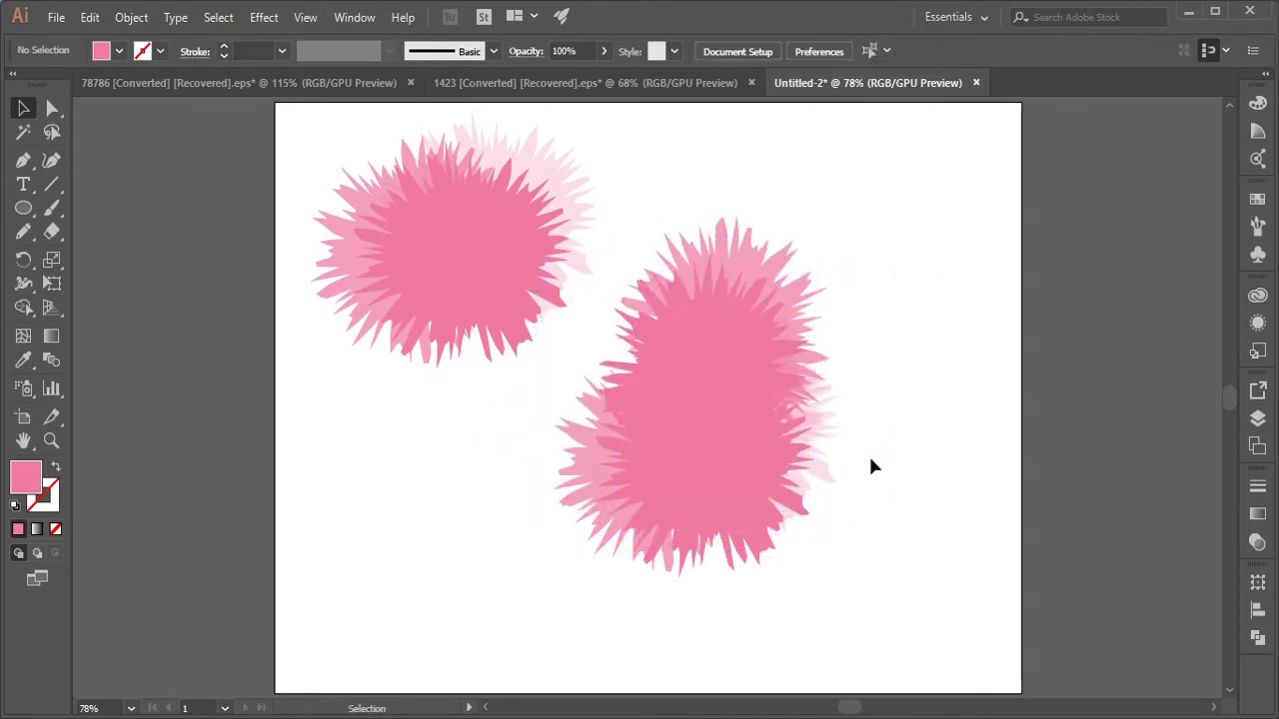
# Set the opacity of the two overlapping pink copies to 79%
pyautogui.moveTo(894, 607); pyautogui.dragTo(671, 237)
pyautogui.click(604, 51)
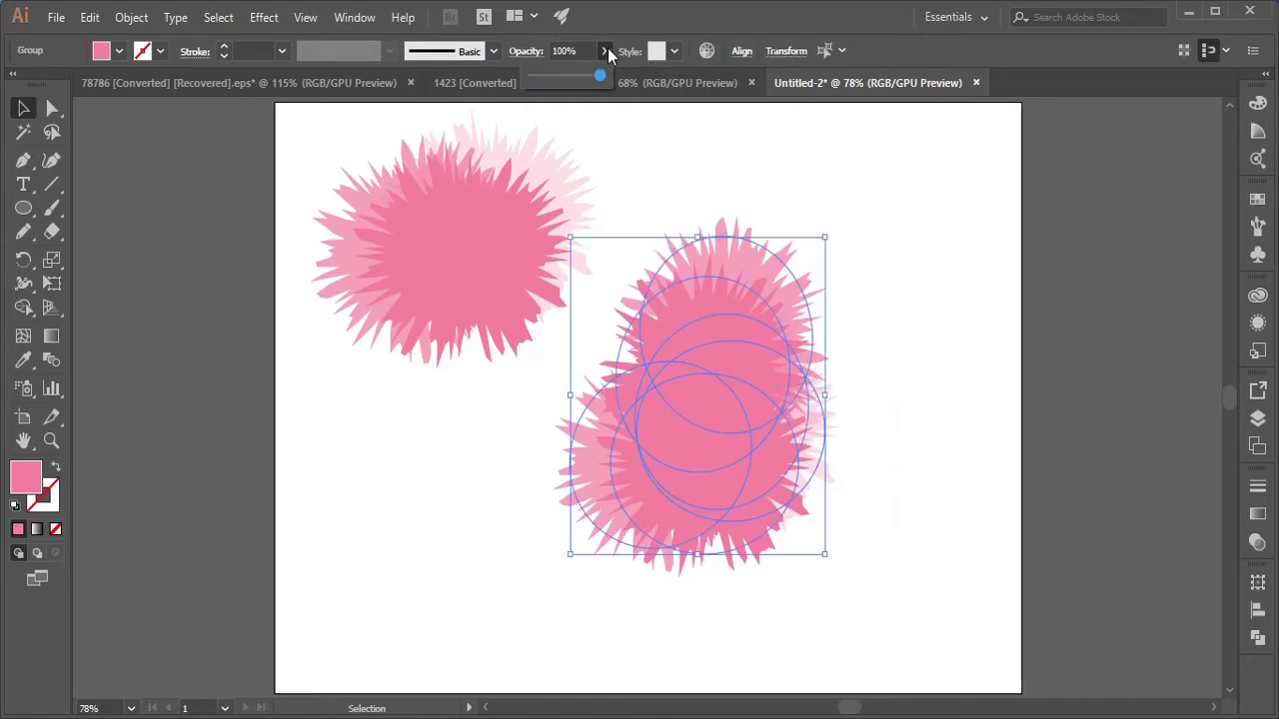
pyautogui.moveTo(586, 79); pyautogui.dragTo(589, 81)
# Recolor the two overlapping copies purple with Recolor Artwork, setting the hue to 271.03°
pyautogui.click(706, 51)
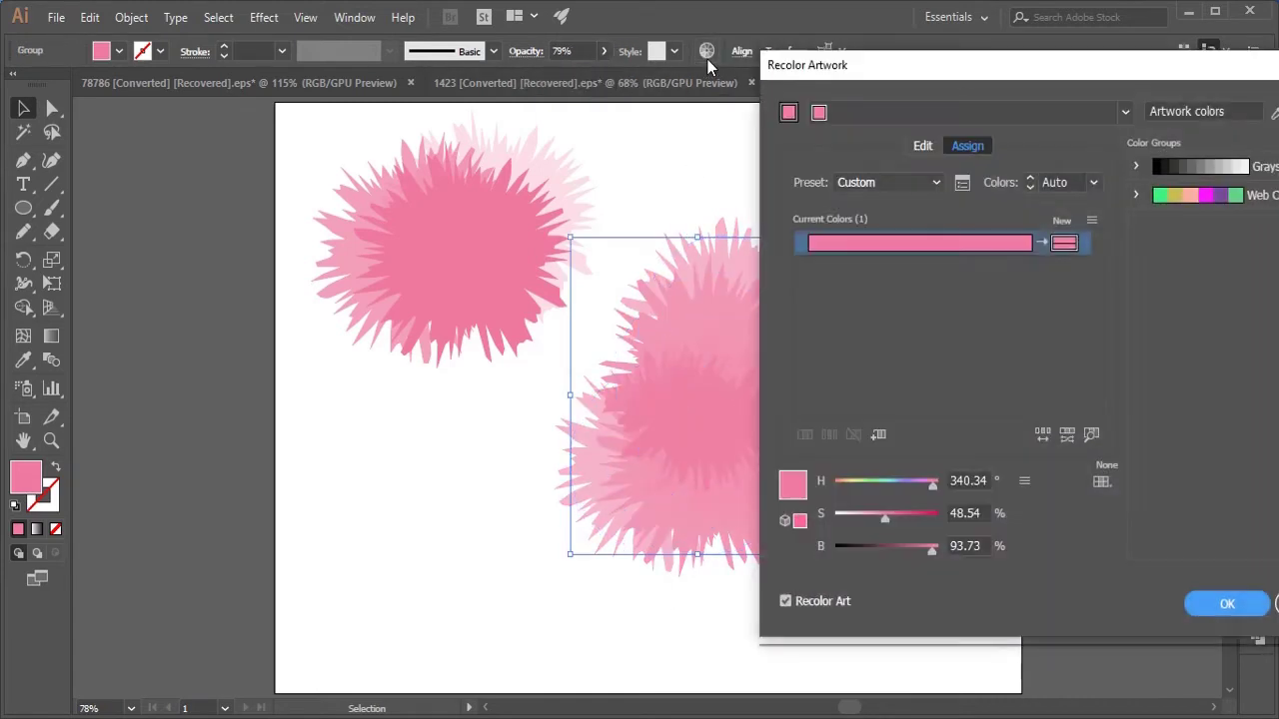
pyautogui.click(921, 145)
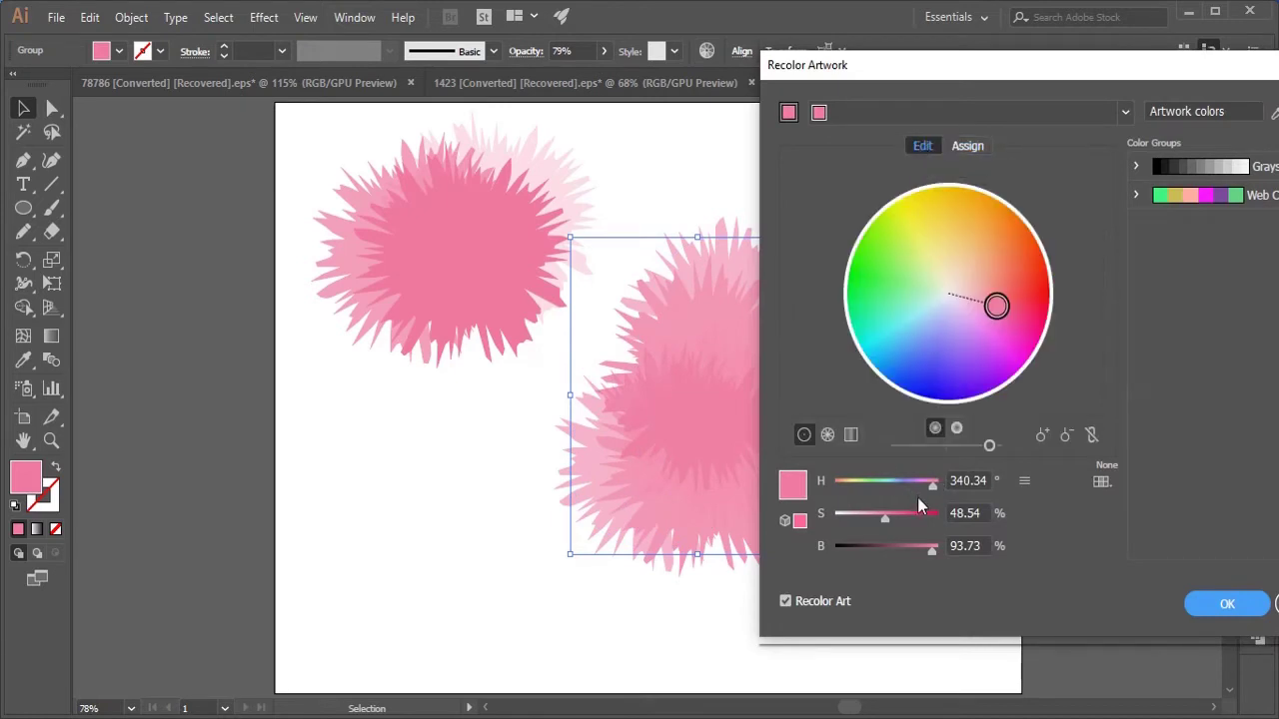
pyautogui.click(885, 478)
pyautogui.moveTo(886, 478); pyautogui.dragTo(912, 492)
pyautogui.click(1197, 602)
pyautogui.click(1006, 602)
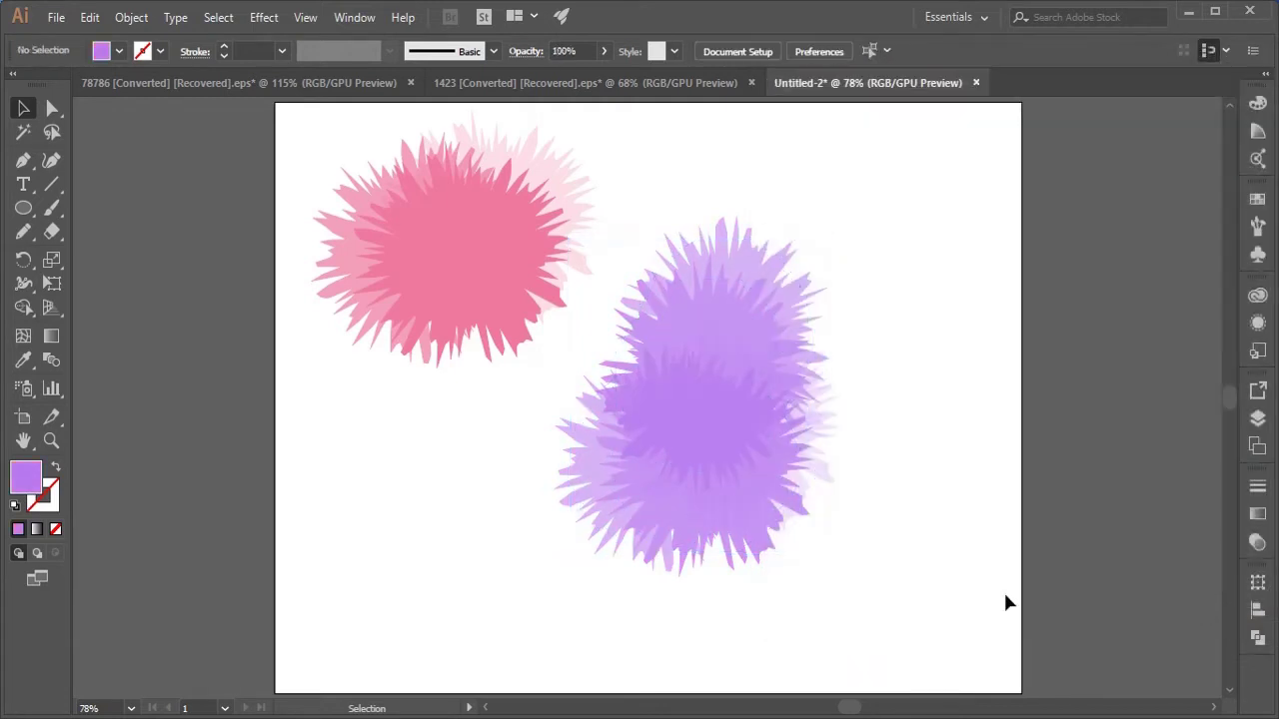
# Group the two purple splatters together and move them to the artboard's upper right
pyautogui.moveTo(750, 451); pyautogui.dragTo(891, 362)
pyautogui.hotkey('ctrl', 'z')
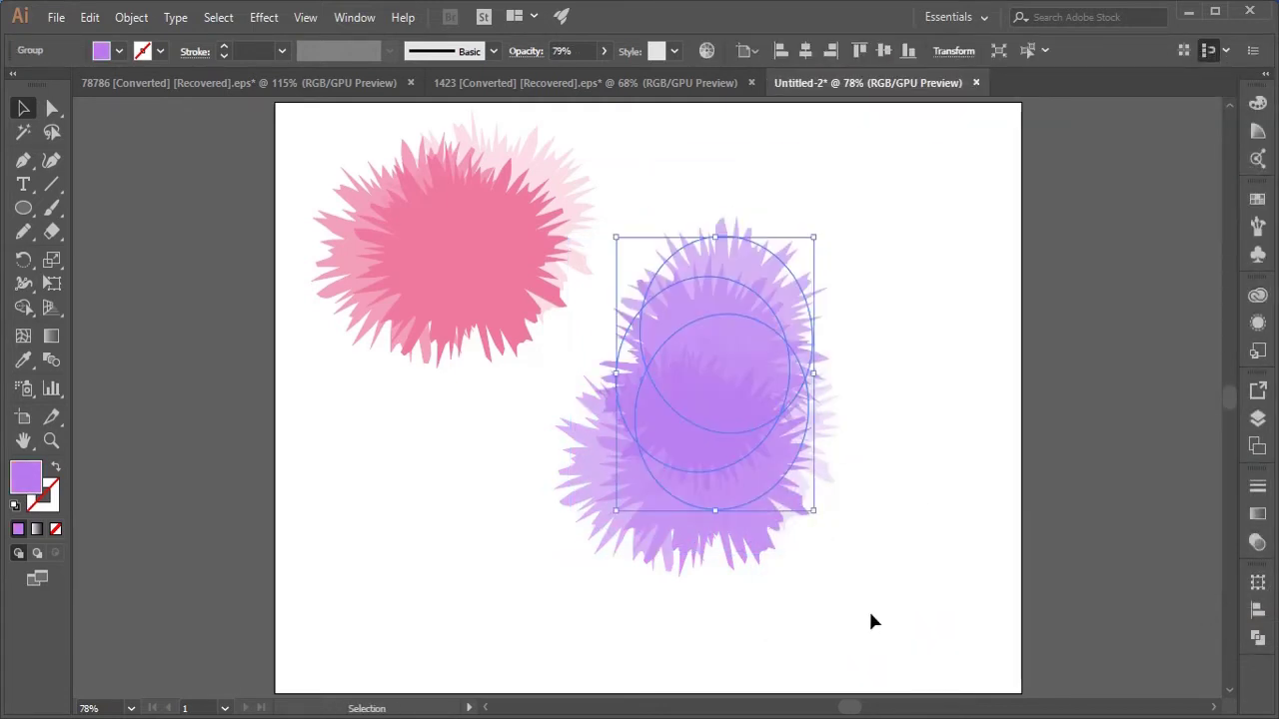
pyautogui.moveTo(870, 612); pyautogui.dragTo(651, 214)
pyautogui.hotkey('ctrl', 'g')
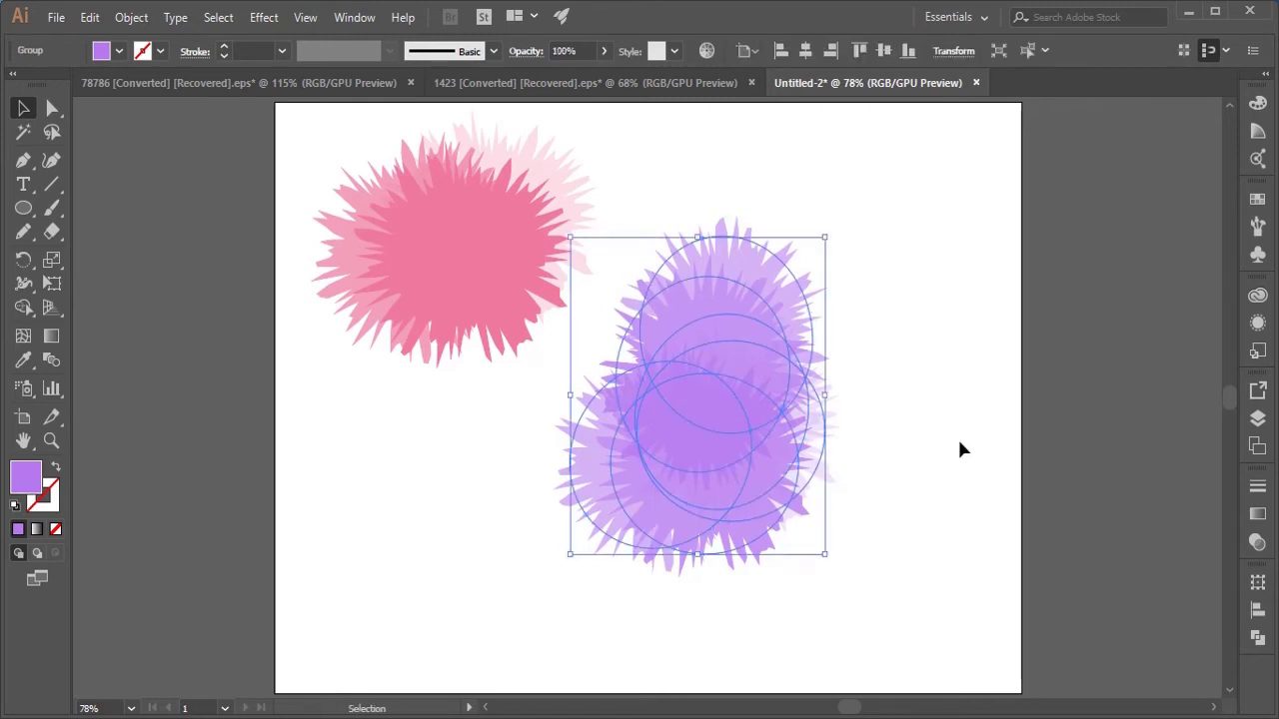
pyautogui.moveTo(715, 438); pyautogui.dragTo(885, 329)
pyautogui.click(902, 616)
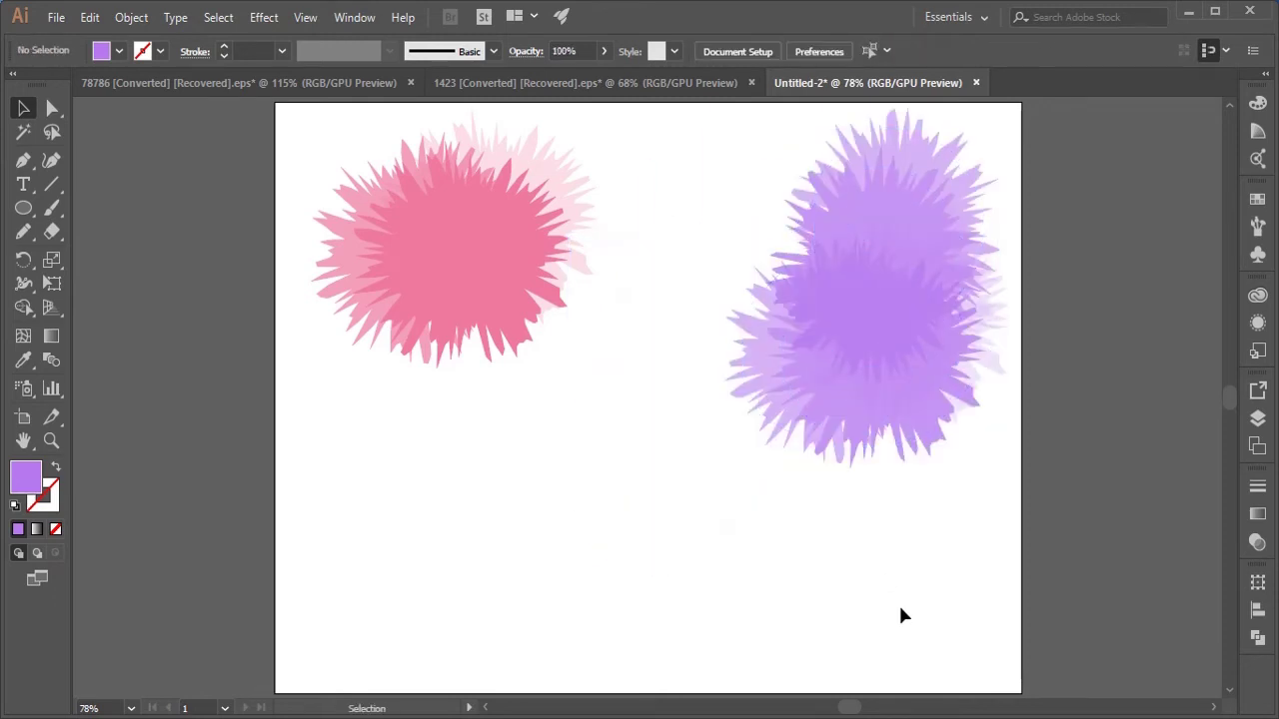
# Place two overlapping copies of the purple group at the artboard's lower left and set their opacity to 57%
pyautogui.moveTo(842, 370); pyautogui.dragTo(451, 520)
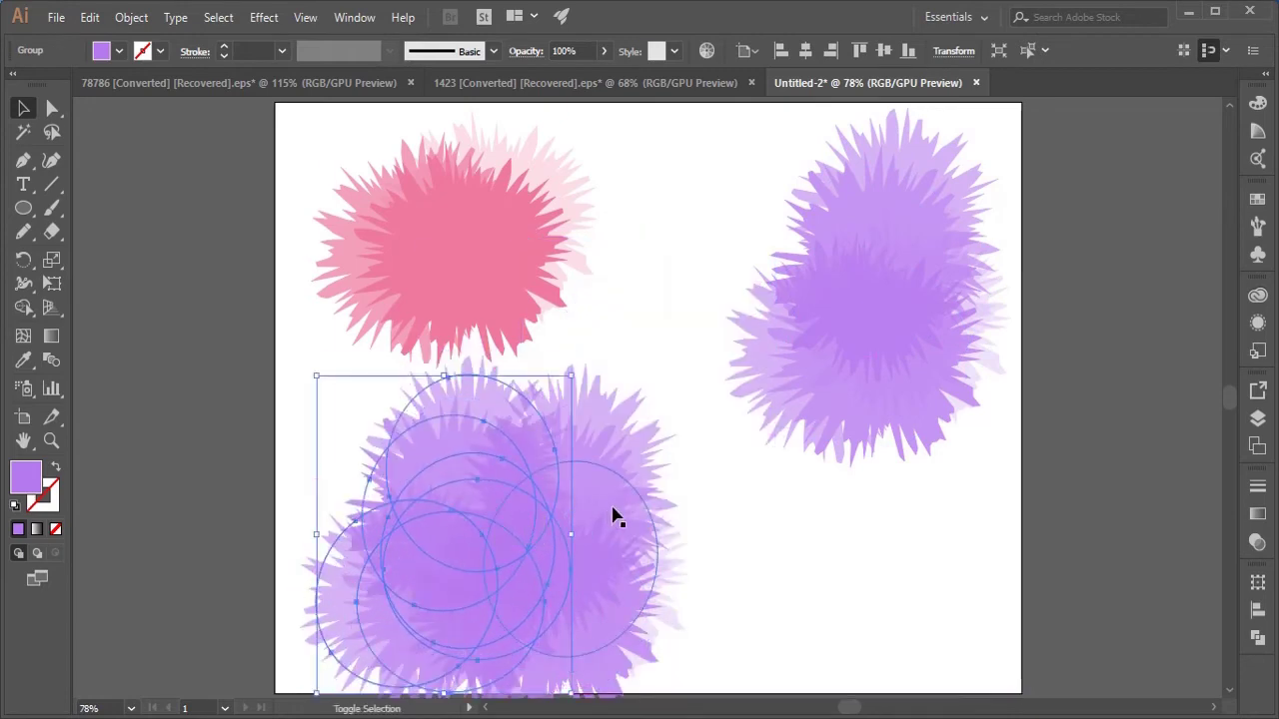
pyautogui.keyDown('shift'); pyautogui.click(613, 517); pyautogui.keyUp('shift')
pyautogui.click(604, 51)
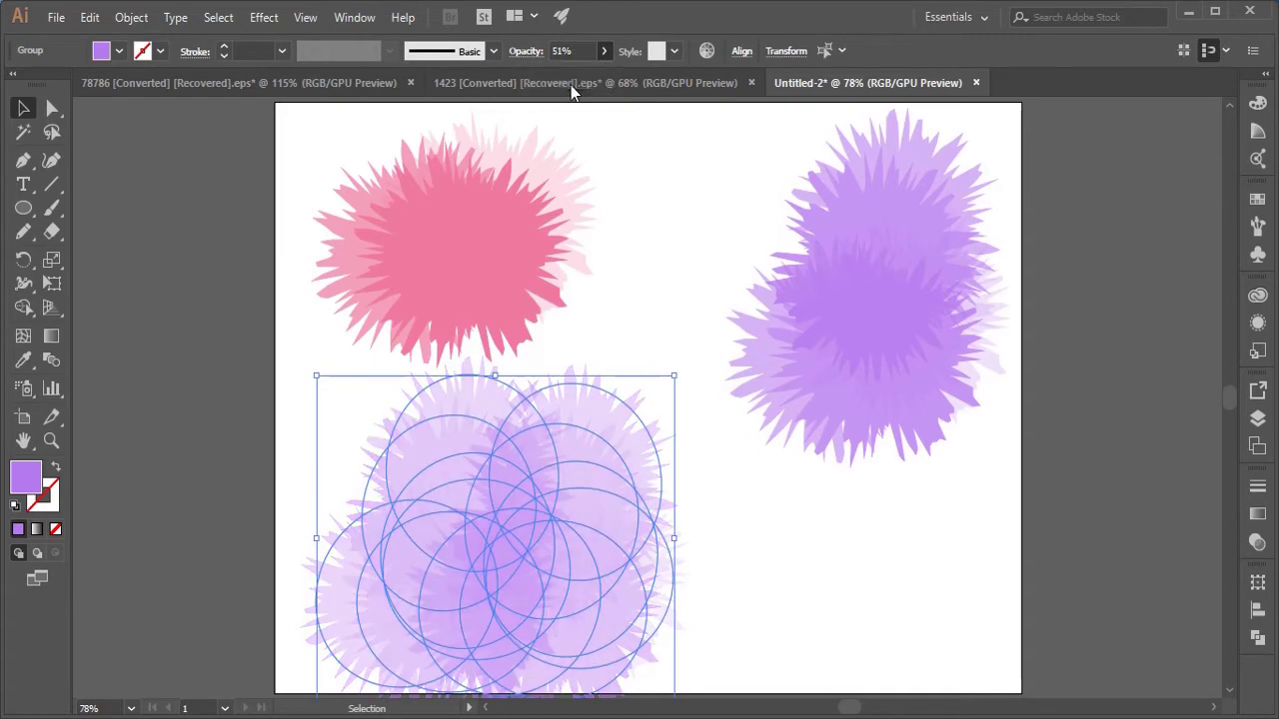
pyautogui.moveTo(570, 76)
pyautogui.mouseDown()
pyautogui.moveTo(546, 84)
pyautogui.moveTo(572, 82)
pyautogui.mouseUp()
# Recolor the two lower-left purple copies light green with Recolor Artwork and group them
pyautogui.click(706, 51)
pyautogui.click(923, 146)
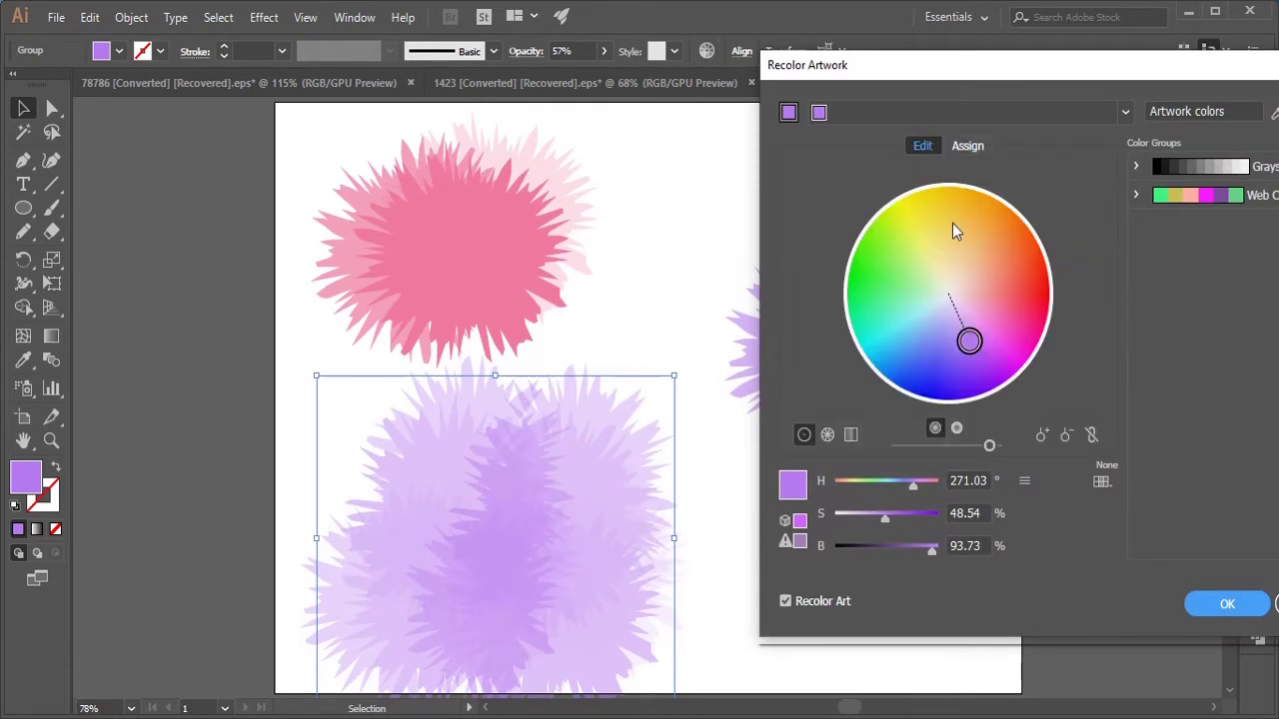
pyautogui.moveTo(984, 367); pyautogui.dragTo(899, 270)
pyautogui.click(1244, 606)
pyautogui.click(907, 583)
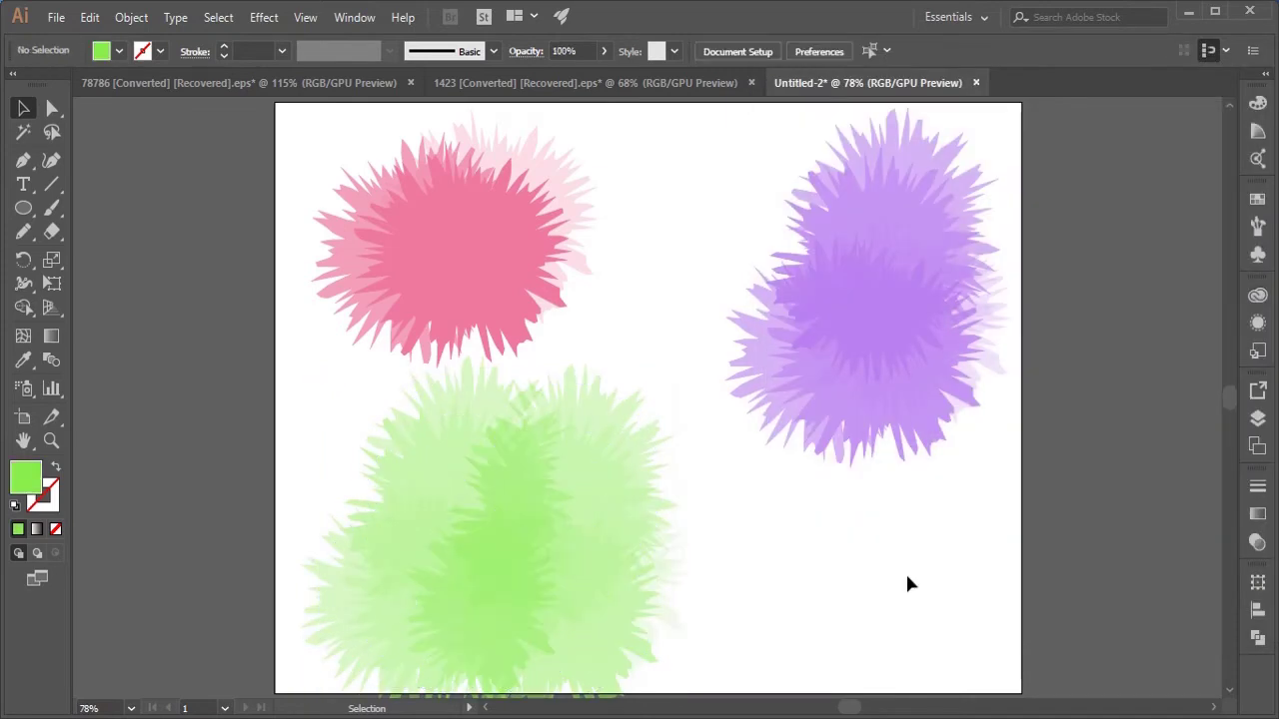
pyautogui.moveTo(713, 590); pyautogui.dragTo(328, 448)
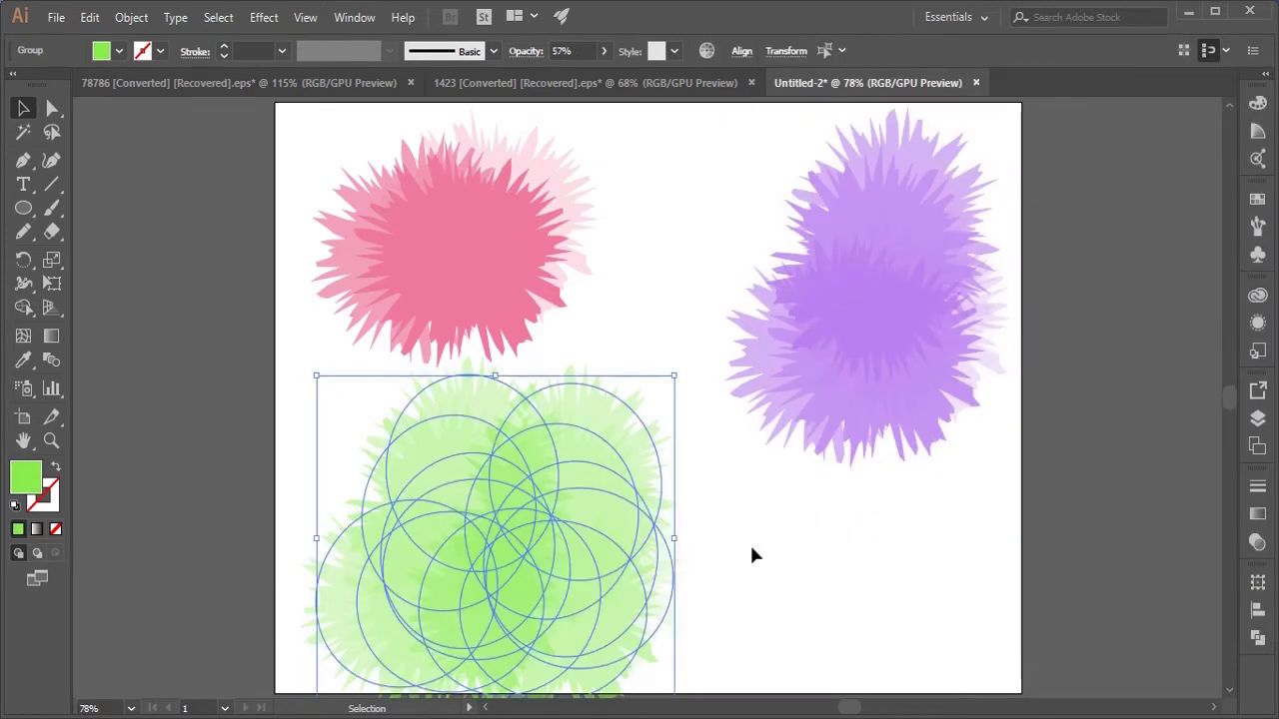
pyautogui.click(1095, 603)
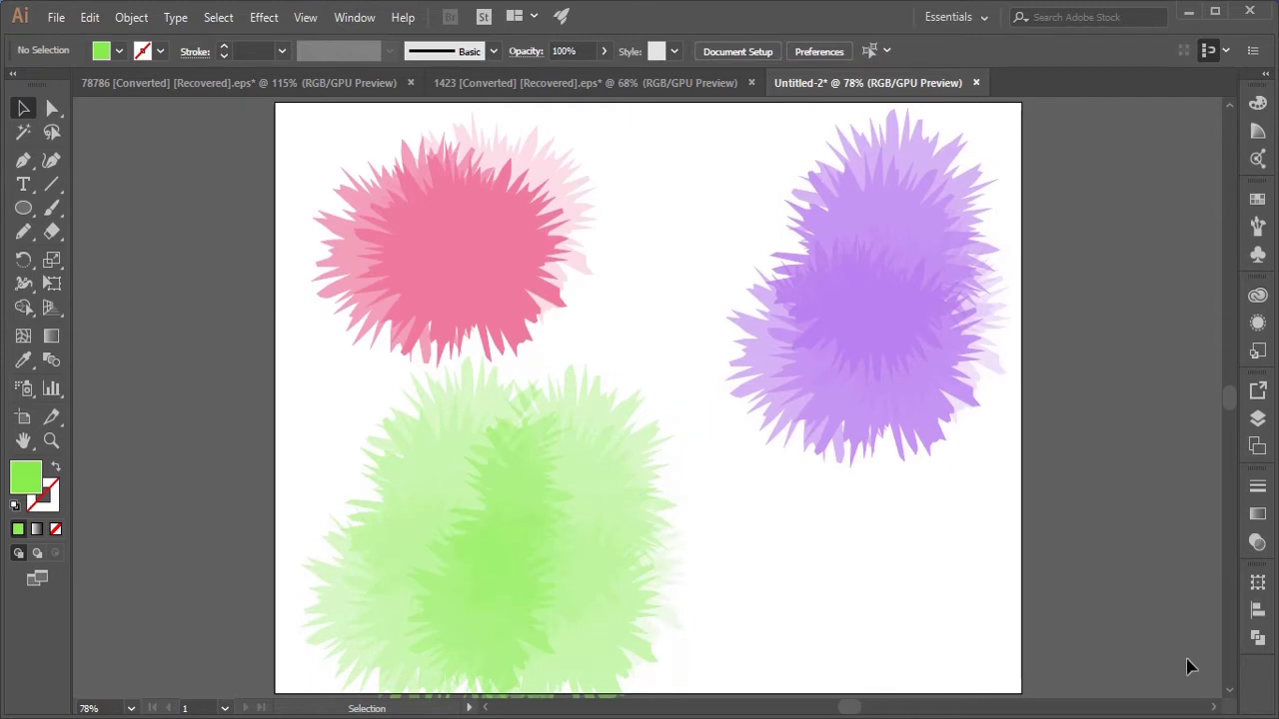
# Start a new art brush from the light green splatter group
pyautogui.scroll(-1, 1231, 698)
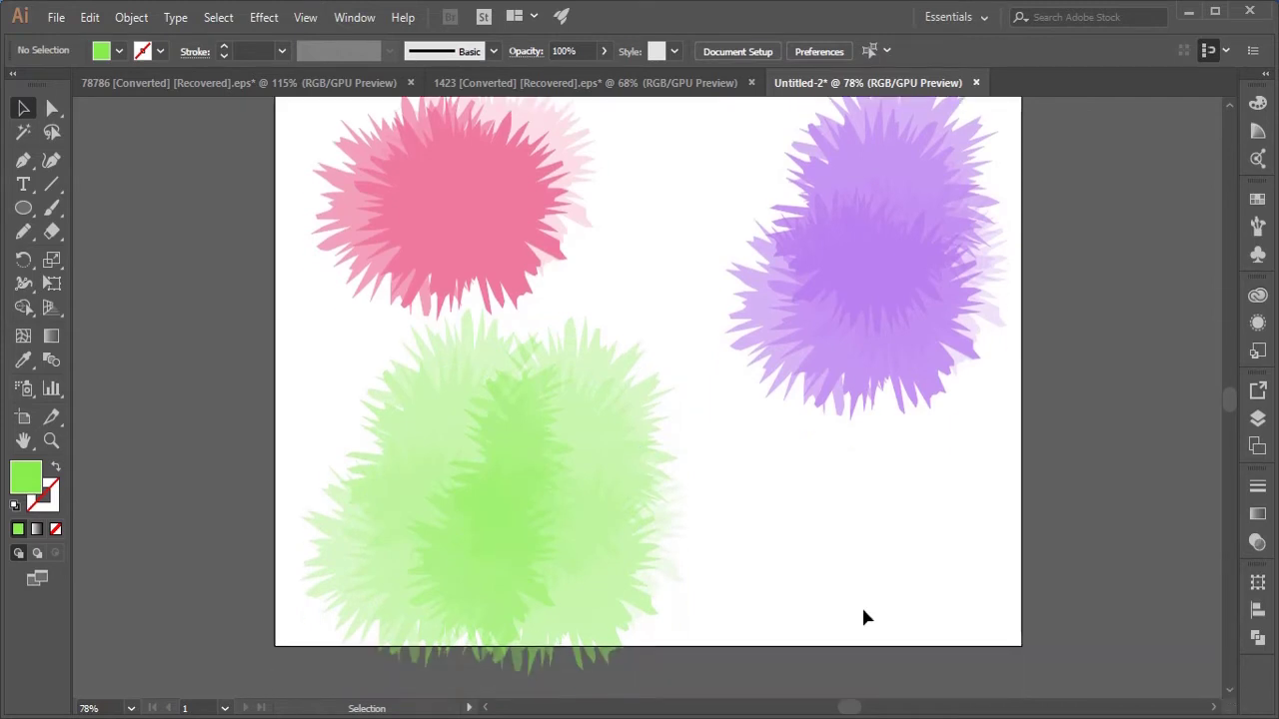
pyautogui.click(529, 530)
pyautogui.click(1256, 227)
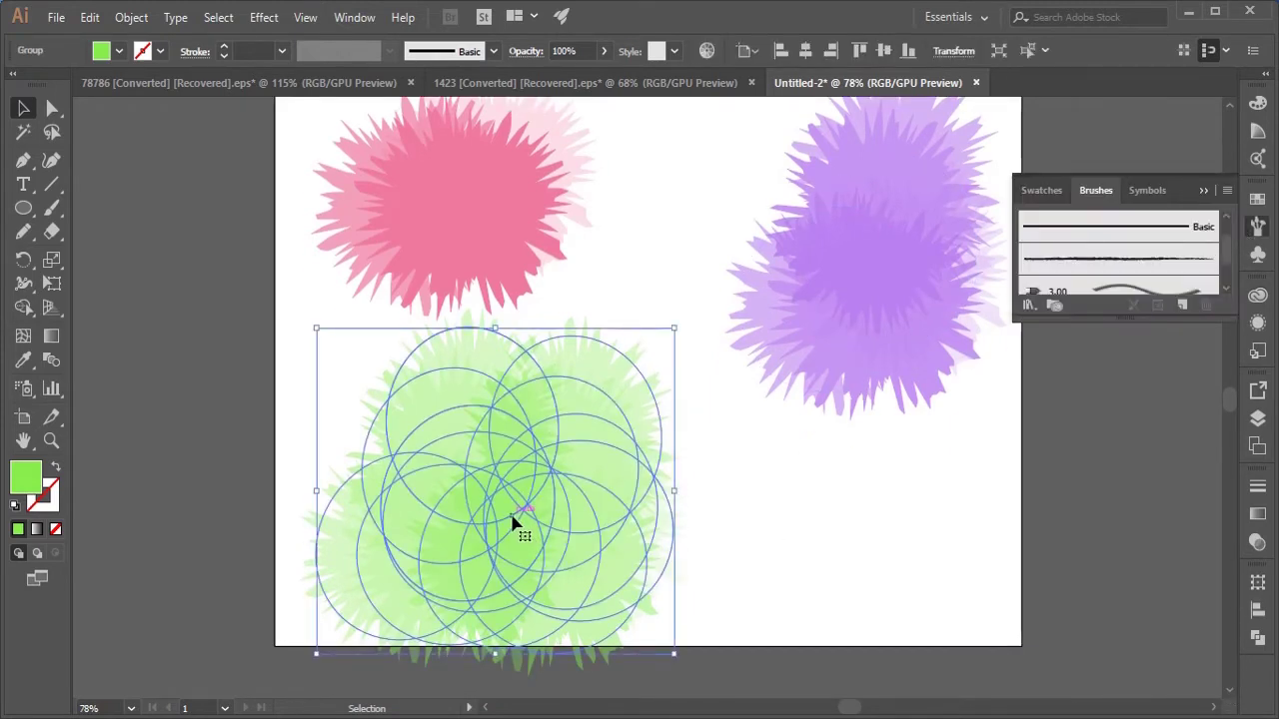
pyautogui.moveTo(511, 522); pyautogui.dragTo(1081, 268)
pyautogui.click(566, 417)
pyautogui.click(593, 510)
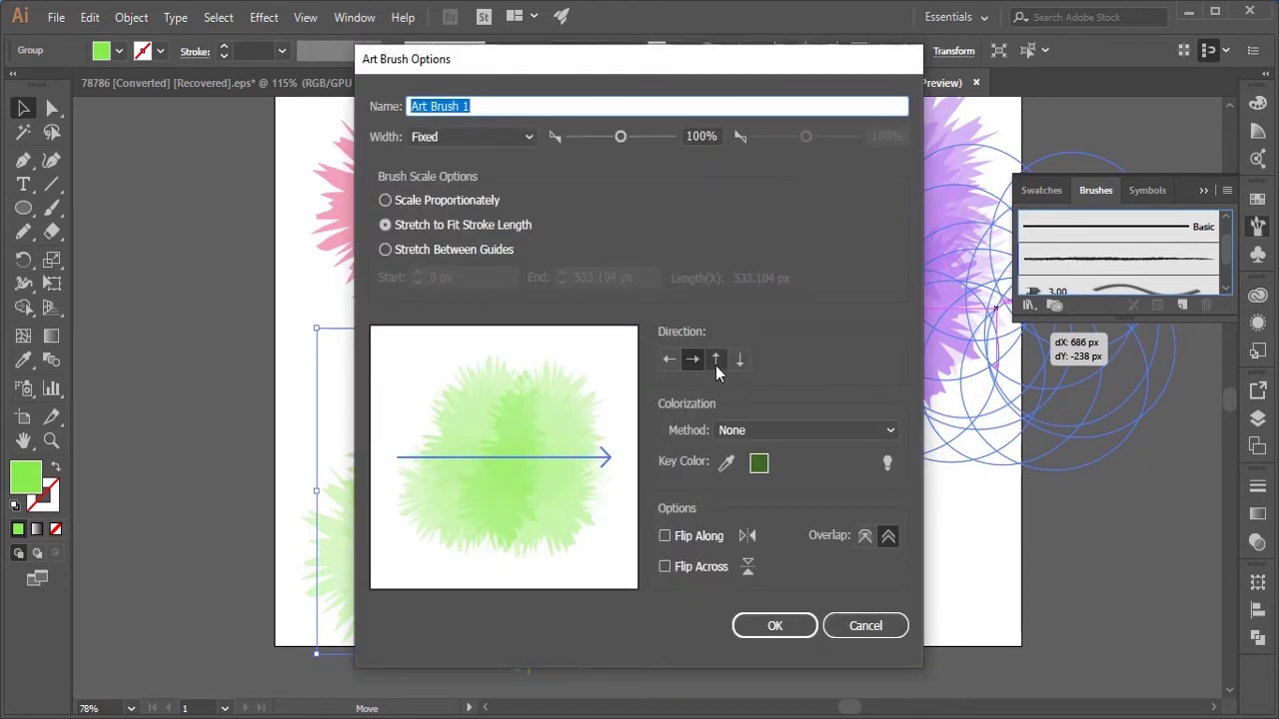
# Define the art brush with an upward stroke direction, proportional scaling and a colorization method
pyautogui.click(715, 362)
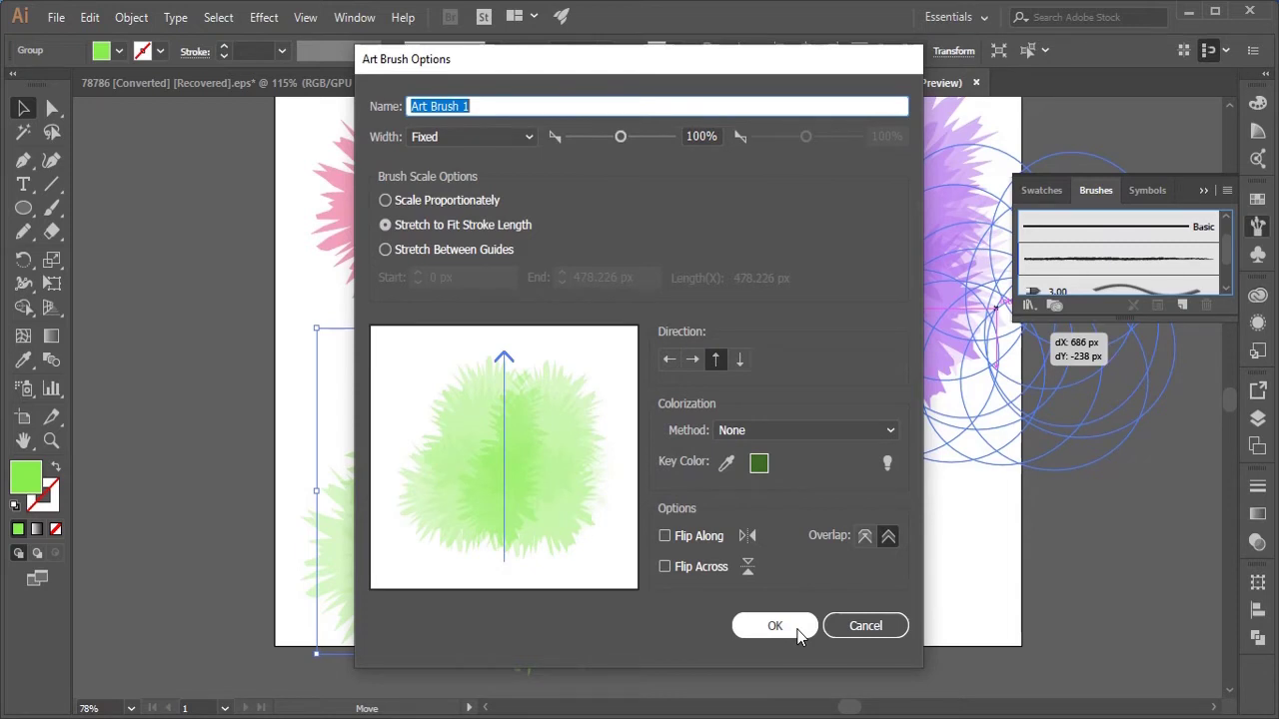
pyautogui.click(385, 200)
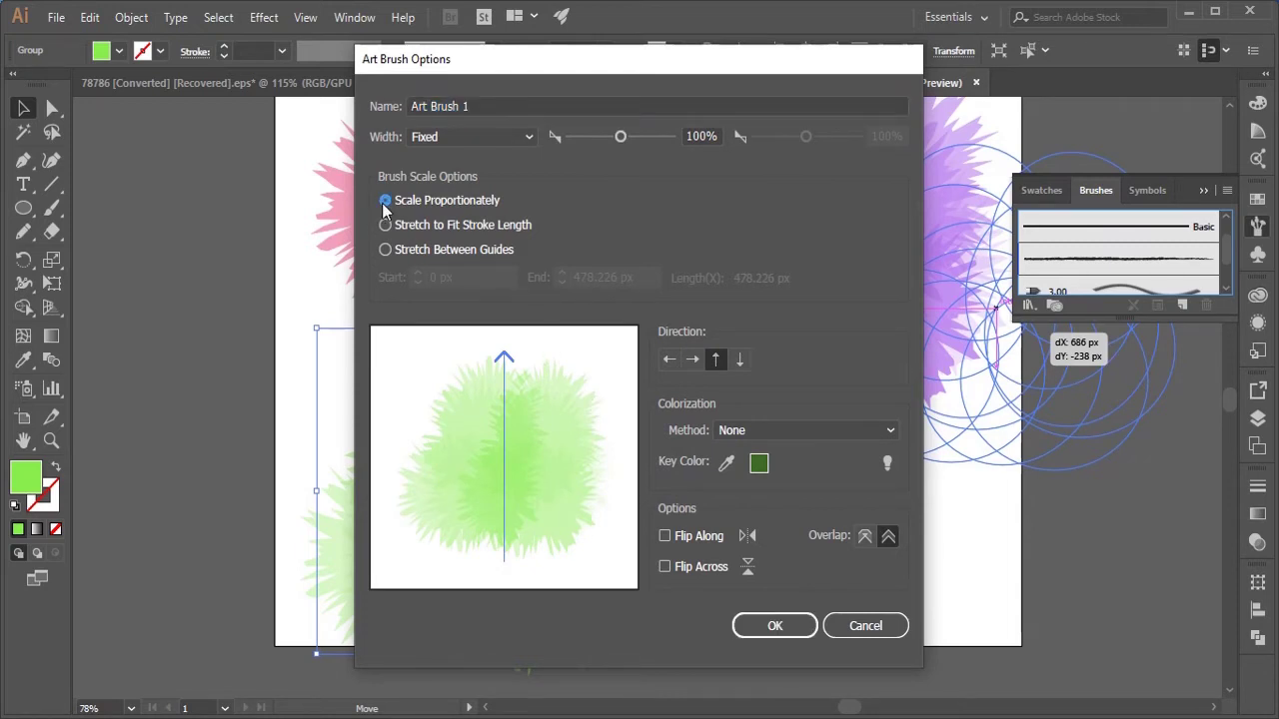
pyautogui.click(853, 431)
pyautogui.click(771, 522)
pyautogui.click(775, 626)
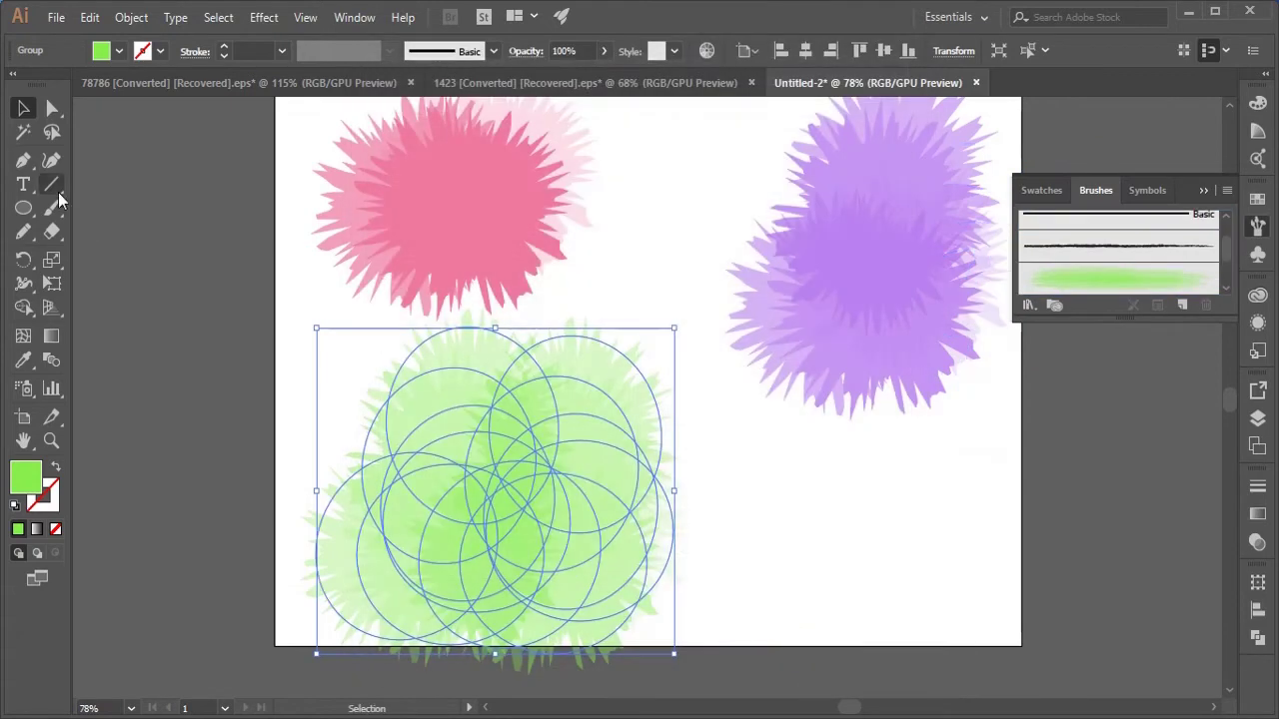
# Paint several overlapping test strokes with the new green art brush around the artboard's lower-right corner
pyautogui.click(52, 208)
pyautogui.moveTo(1029, 582); pyautogui.dragTo(1026, 518)
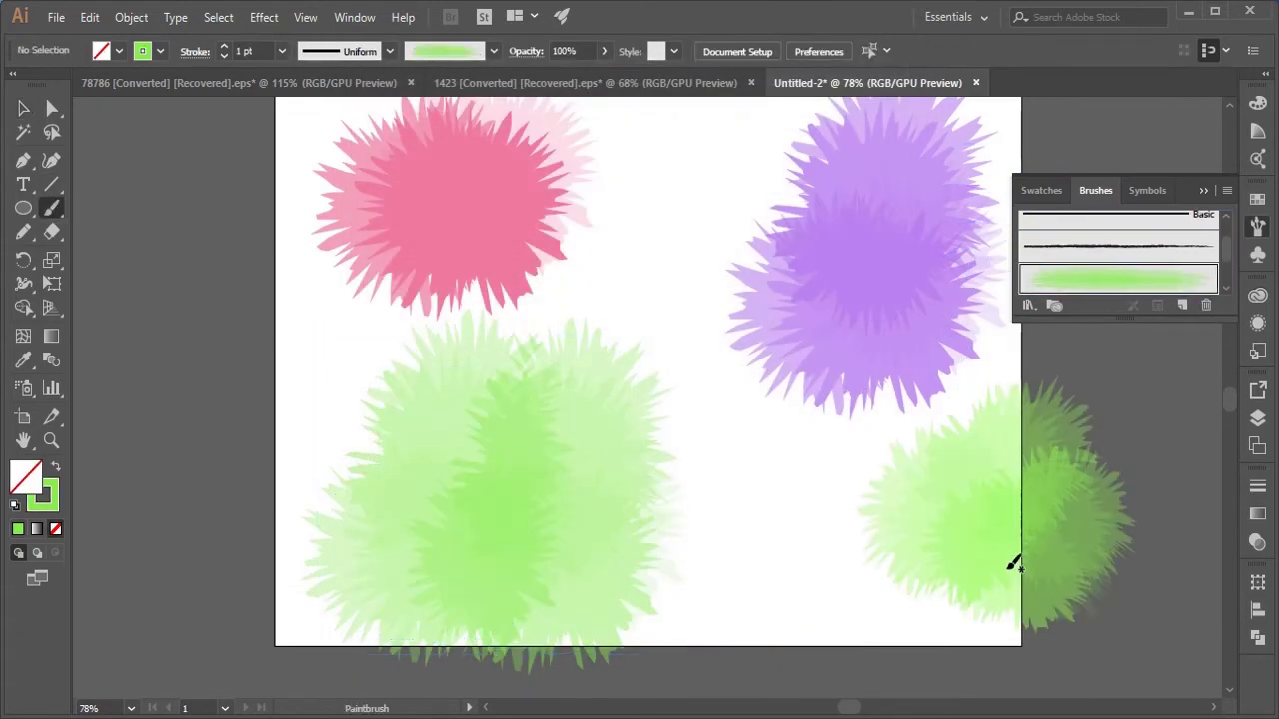
pyautogui.moveTo(1012, 564)
pyautogui.mouseDown()
pyautogui.moveTo(966, 590)
pyautogui.moveTo(1152, 662)
pyautogui.mouseUp()
pyautogui.moveTo(1064, 597); pyautogui.dragTo(1157, 469)
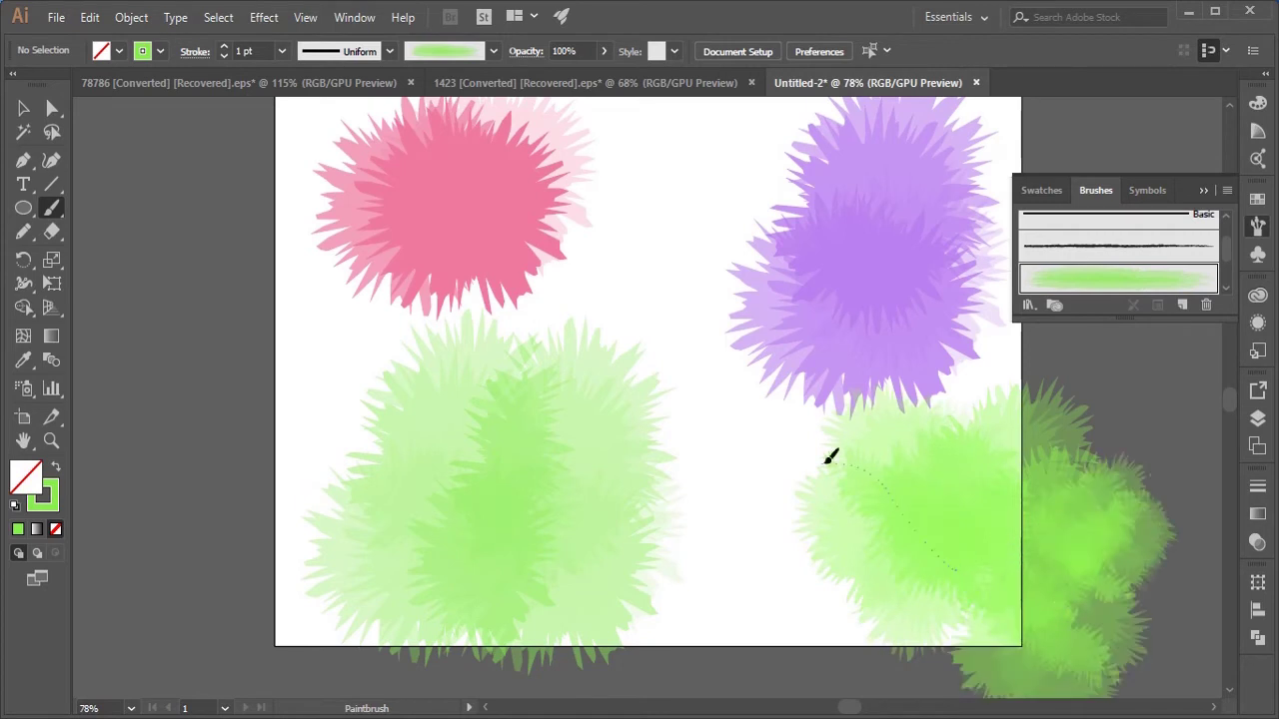
pyautogui.moveTo(829, 457); pyautogui.dragTo(831, 460)
pyautogui.moveTo(850, 676)
pyautogui.mouseDown()
pyautogui.moveTo(959, 616)
pyautogui.moveTo(1111, 457)
pyautogui.mouseUp()
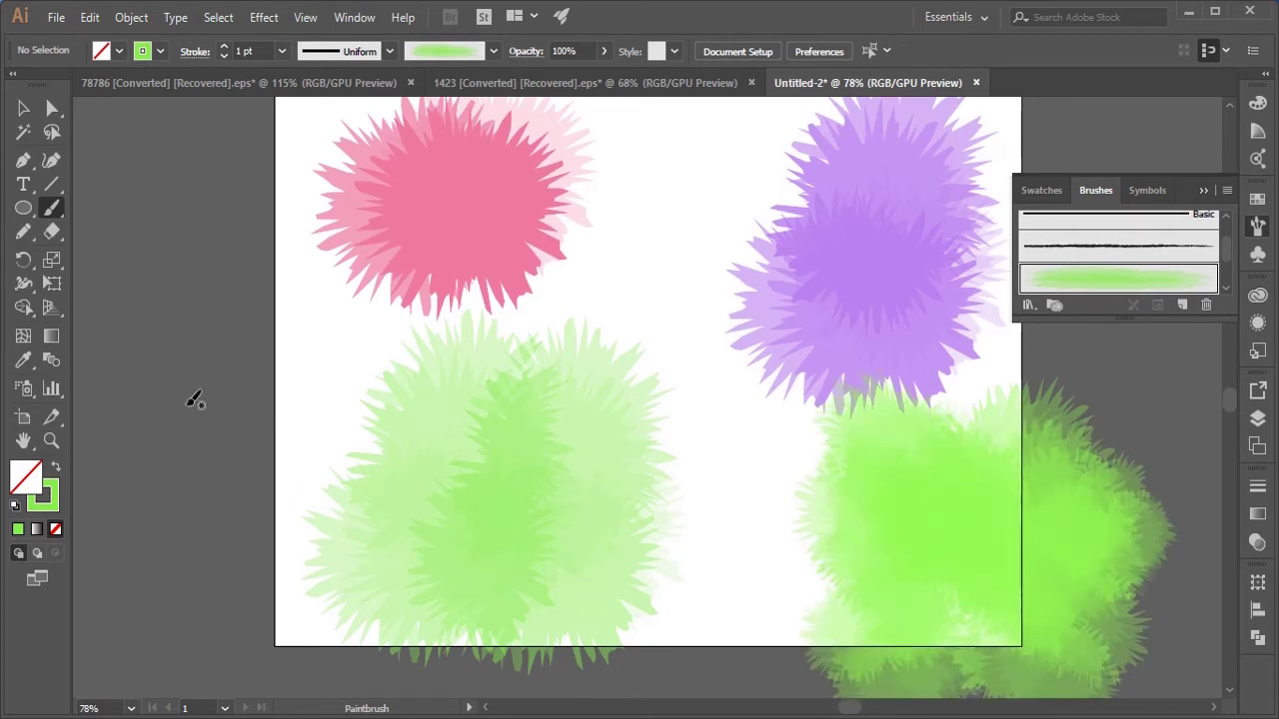
# Delete all the artwork from the document
pyautogui.click(24, 110)
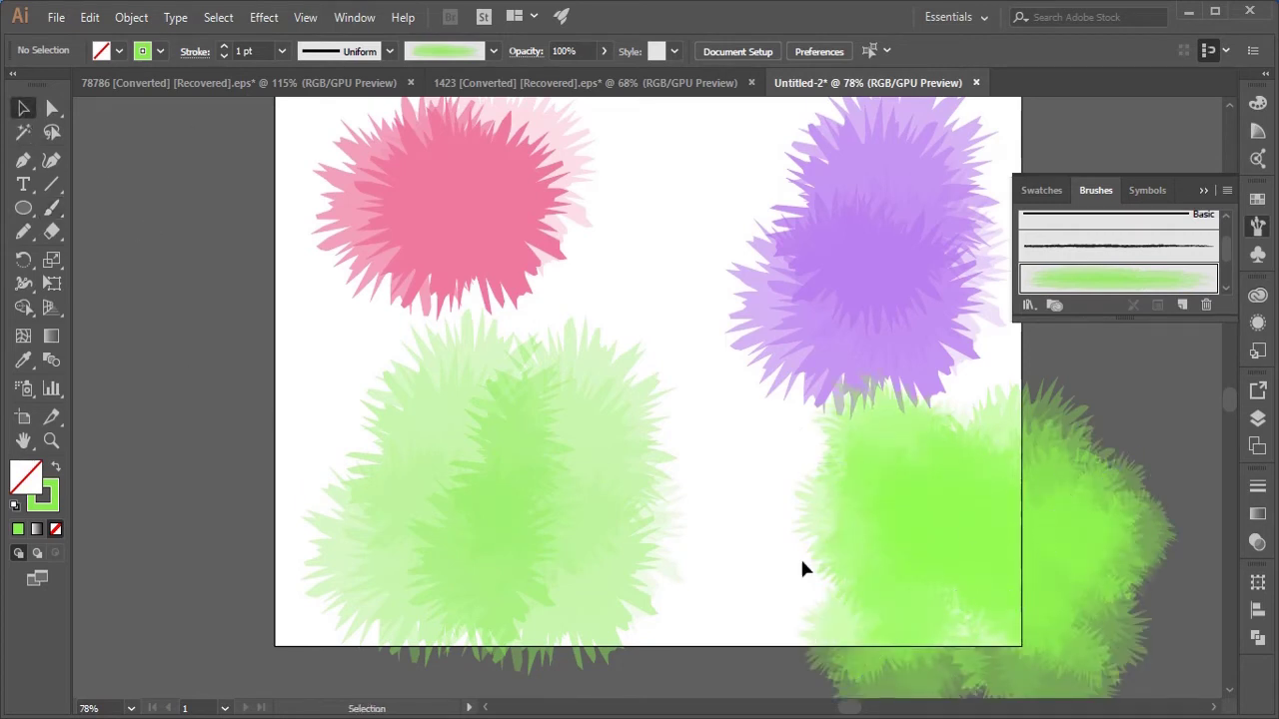
pyautogui.hotkey('ctrl', 'a')
pyautogui.press('Delete')
# Draw an ellipse near the artboard's centre and give it a dark purple fill without a stroke
pyautogui.moveTo(23, 208)
pyautogui.mouseDown()
pyautogui.moveTo(100, 280)
pyautogui.moveTo(100, 255)
pyautogui.mouseUp()
pyautogui.moveTo(514, 237); pyautogui.dragTo(722, 434)
pyautogui.hotkey('shift', 'x')
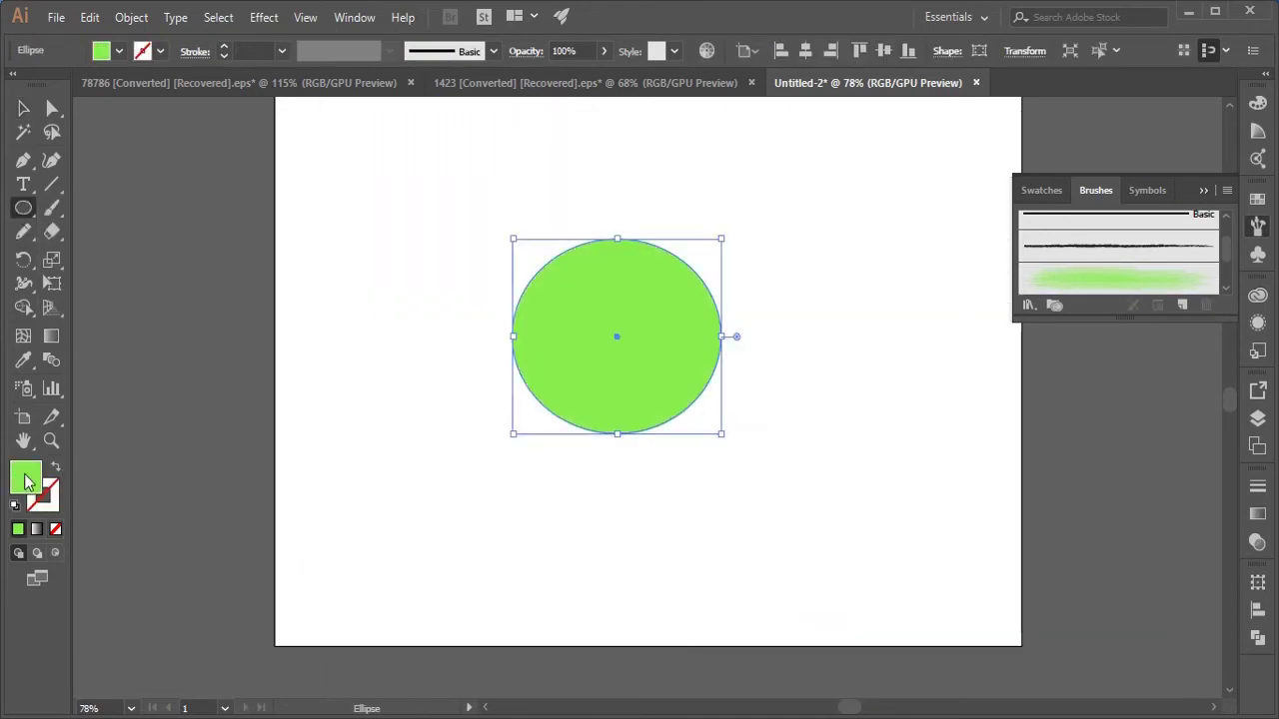
pyautogui.doubleClick(25, 477)
pyautogui.click(976, 524)
pyautogui.moveTo(916, 318); pyautogui.dragTo(927, 311)
pyautogui.moveTo(983, 348); pyautogui.dragTo(983, 360)
pyautogui.click(924, 364)
pyautogui.click(1152, 313)
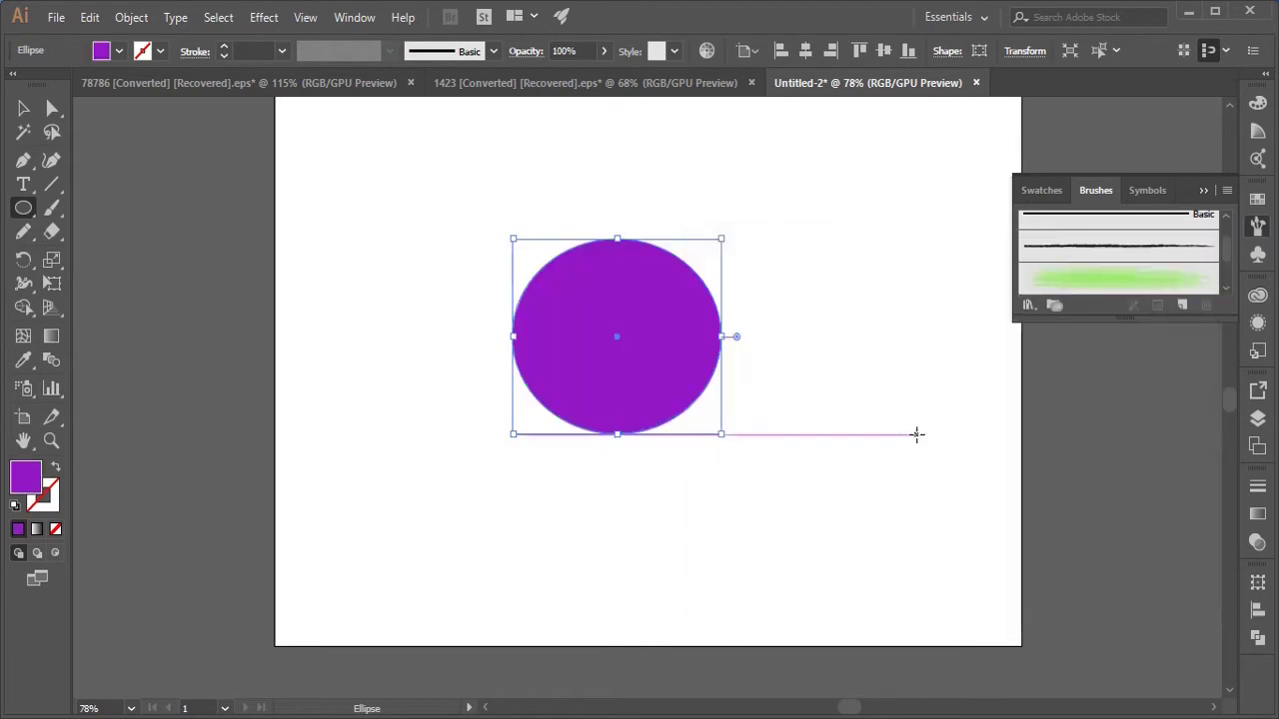
# Enlarge the purple ellipse slightly and turn it into a plain path with the Unite shape mode
pyautogui.click(24, 109)
pyautogui.moveTo(721, 434); pyautogui.dragTo(726, 447)
pyautogui.click(1258, 638)
pyautogui.click(1038, 623)
pyautogui.click(760, 448)
pyautogui.click(639, 360)
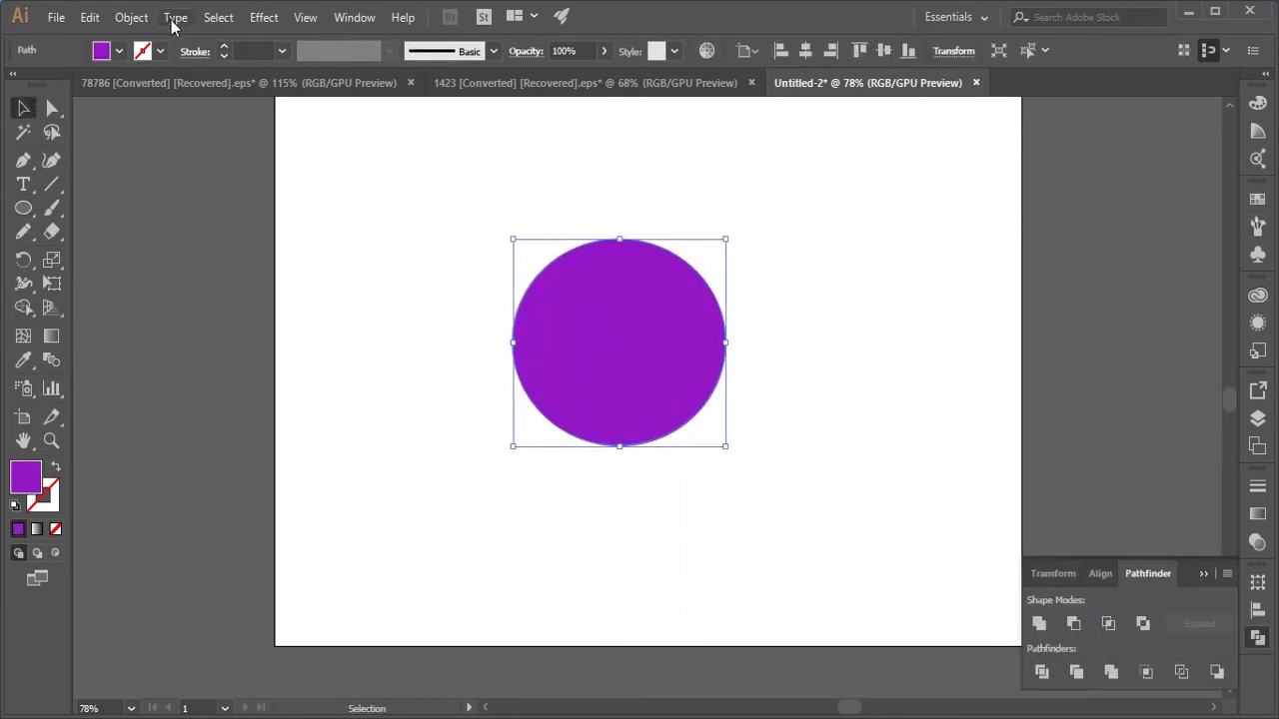
# Apply a Roughen effect to the purple ellipse with 3% relative size, increased detail and smooth points
pyautogui.click(88, 17)
pyautogui.click(250, 76)
pyautogui.click(264, 17)
pyautogui.moveTo(399, 177)
pyautogui.click(490, 221)
pyautogui.click(864, 412)
pyautogui.moveTo(916, 230); pyautogui.dragTo(911, 230)
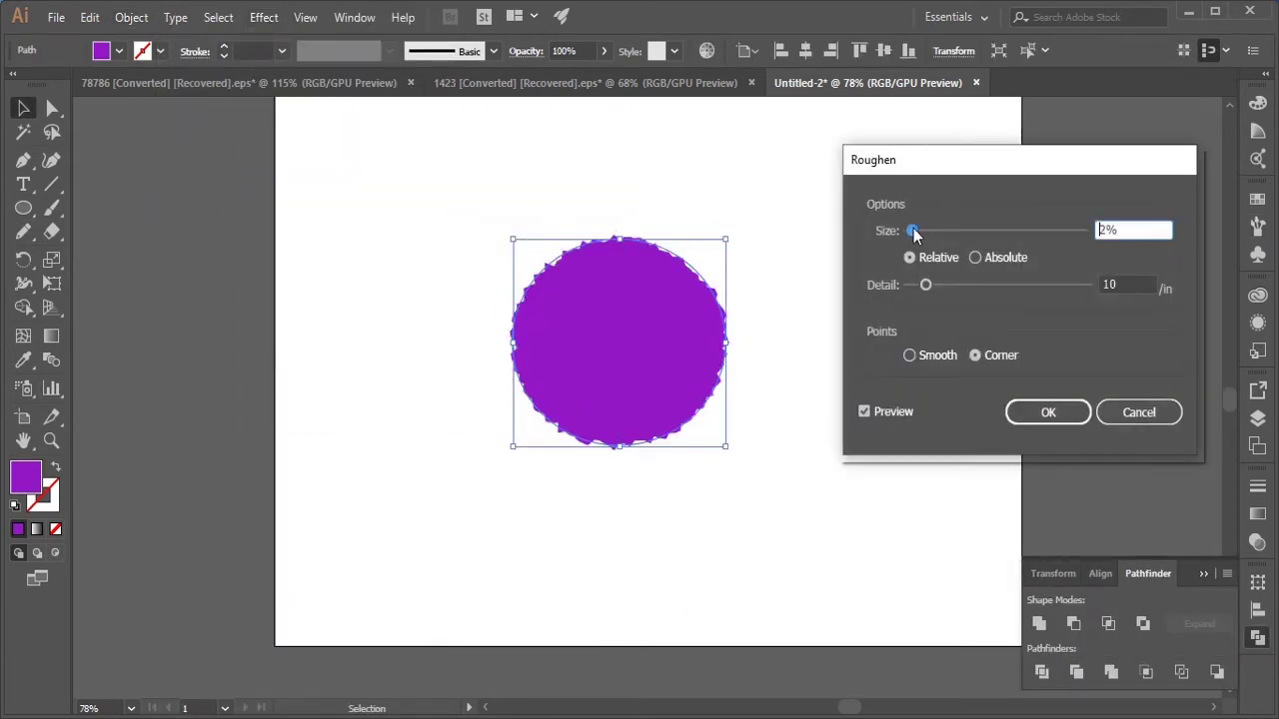
pyautogui.moveTo(923, 286); pyautogui.dragTo(930, 288)
pyautogui.moveTo(911, 230); pyautogui.dragTo(914, 229)
pyautogui.click(909, 355)
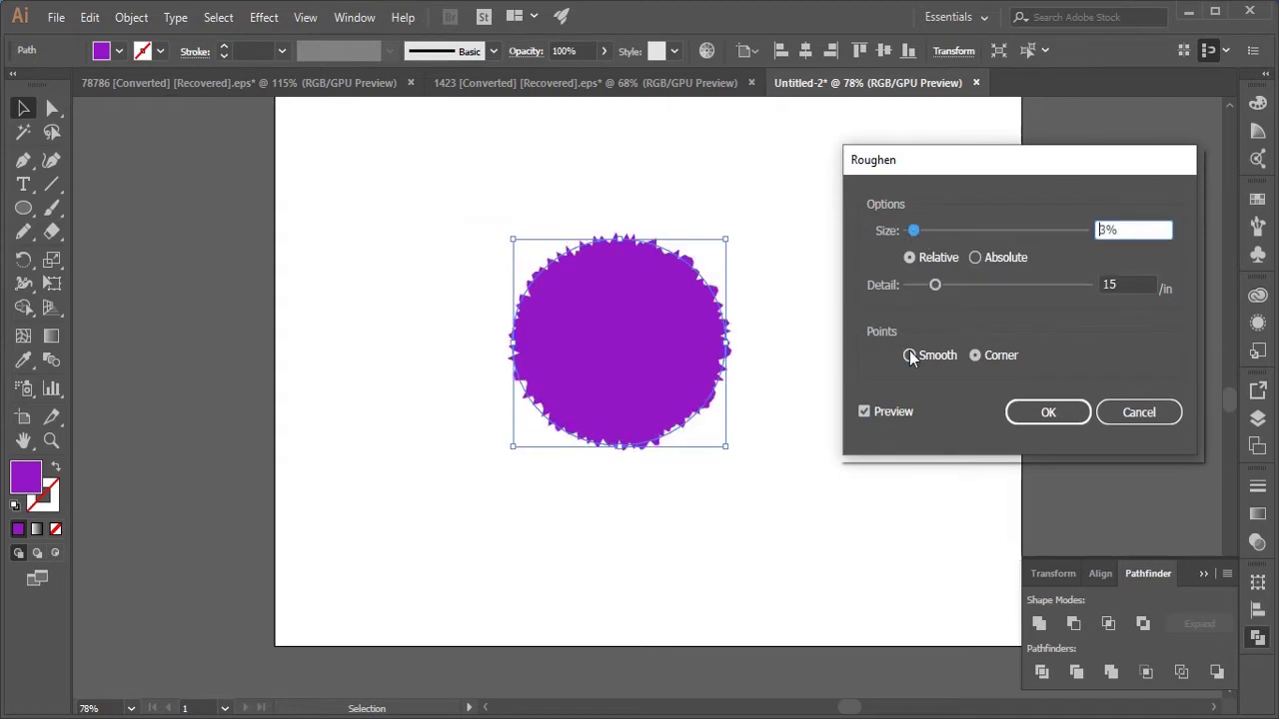
pyautogui.moveTo(931, 286); pyautogui.dragTo(959, 289)
pyautogui.press('Return')
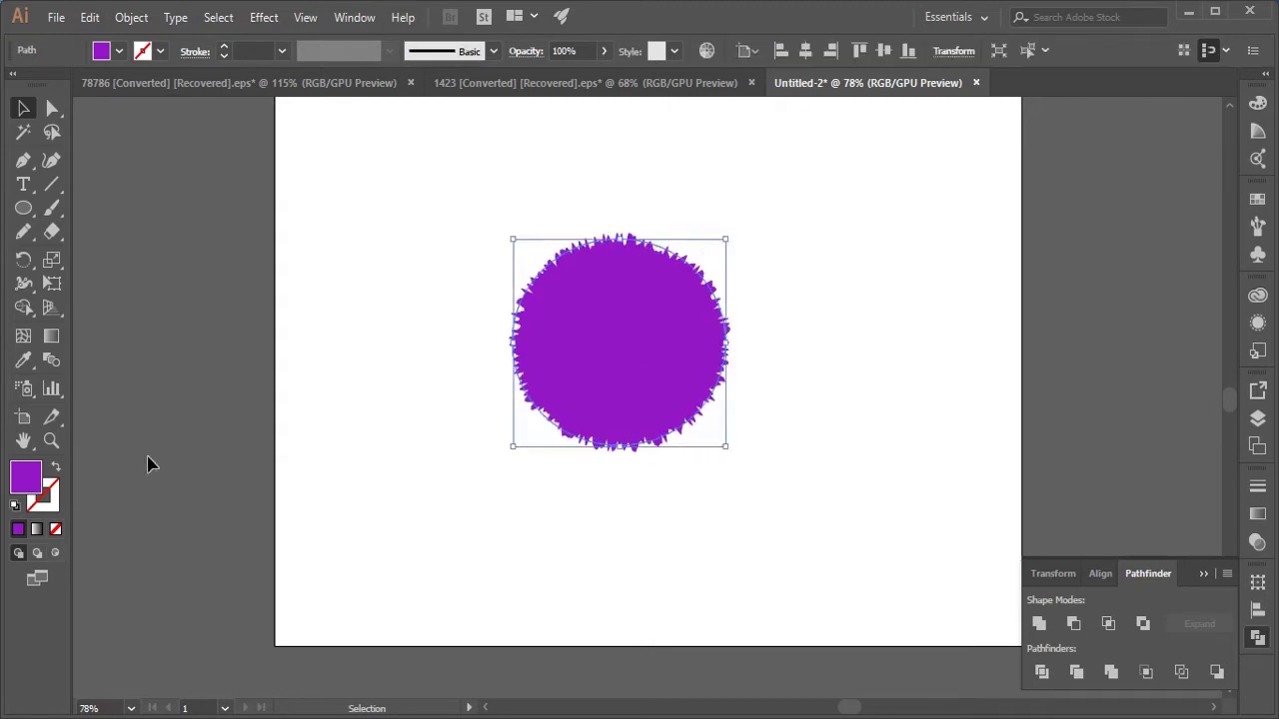
# Change the roughened ellipse's fill to a lighter purple
pyautogui.doubleClick(26, 476)
pyautogui.click(870, 348)
pyautogui.click(1152, 313)
pyautogui.doubleClick(26, 476)
pyautogui.click(836, 337)
pyautogui.click(1153, 312)
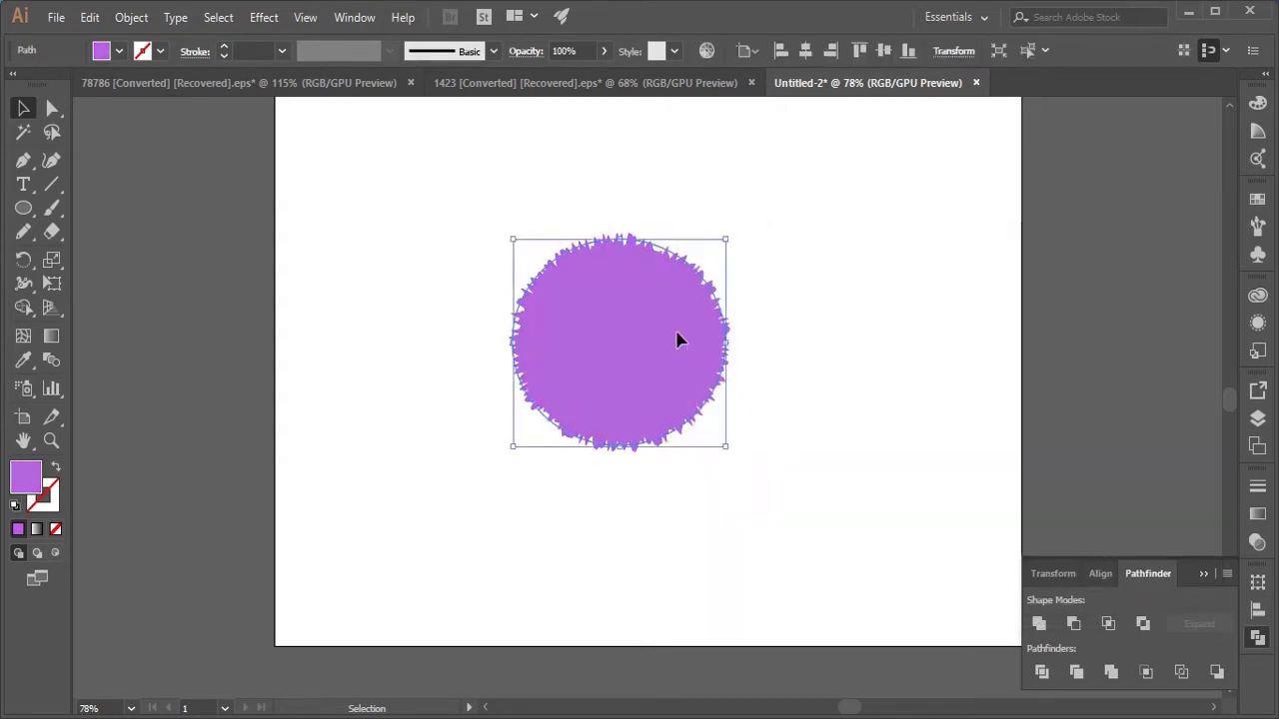
# Place a resized copy of the purple shape behind it toward the upper right and set the copy's opacity to 53%
pyautogui.moveTo(679, 337); pyautogui.dragTo(707, 394)
pyautogui.moveTo(711, 398); pyautogui.dragTo(752, 284)
pyautogui.moveTo(792, 390); pyautogui.dragTo(711, 306)
pyautogui.moveTo(649, 242); pyautogui.dragTo(689, 291)
pyautogui.click(605, 51)
pyautogui.moveTo(606, 72); pyautogui.dragTo(565, 72)
pyautogui.click(541, 223)
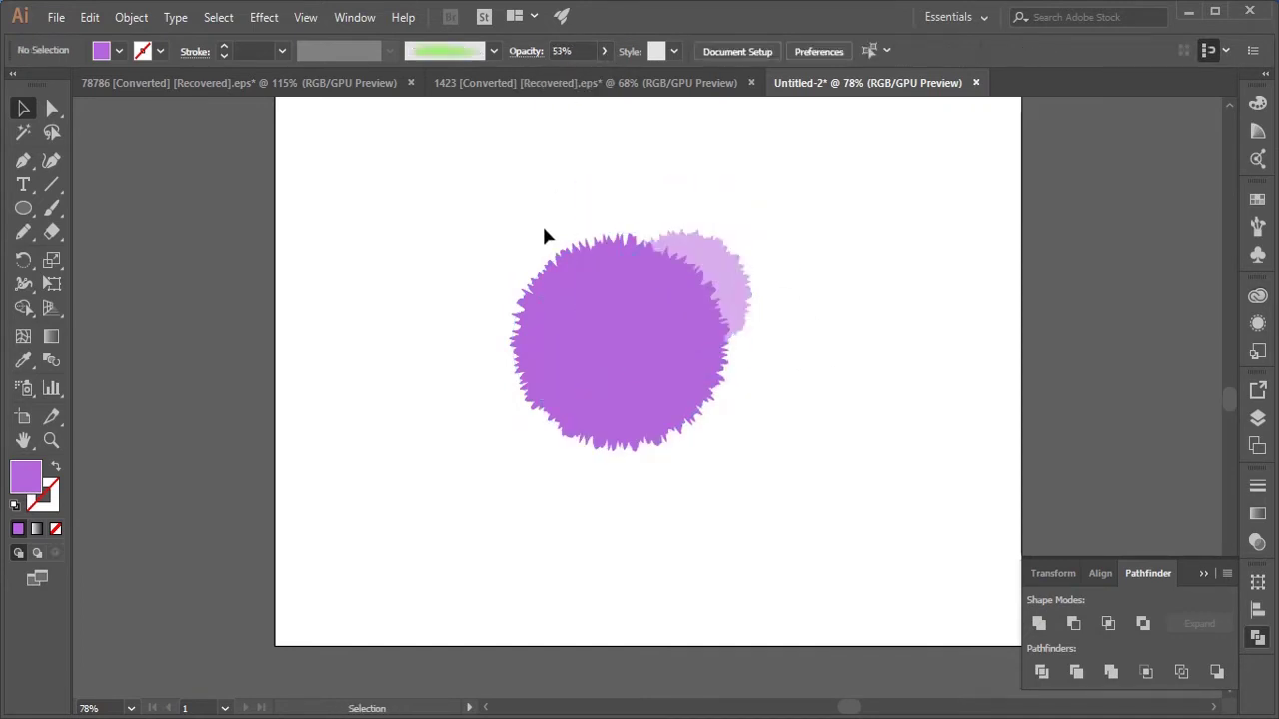
# Enlarge and reposition the back copy, and set the front purple shape's opacity to 72%
pyautogui.click(724, 282)
pyautogui.moveTo(750, 360); pyautogui.dragTo(810, 445)
pyautogui.moveTo(794, 376); pyautogui.dragTo(741, 346)
pyautogui.click(799, 429)
pyautogui.click(571, 379)
pyautogui.click(604, 53)
pyautogui.moveTo(605, 73); pyautogui.dragTo(583, 73)
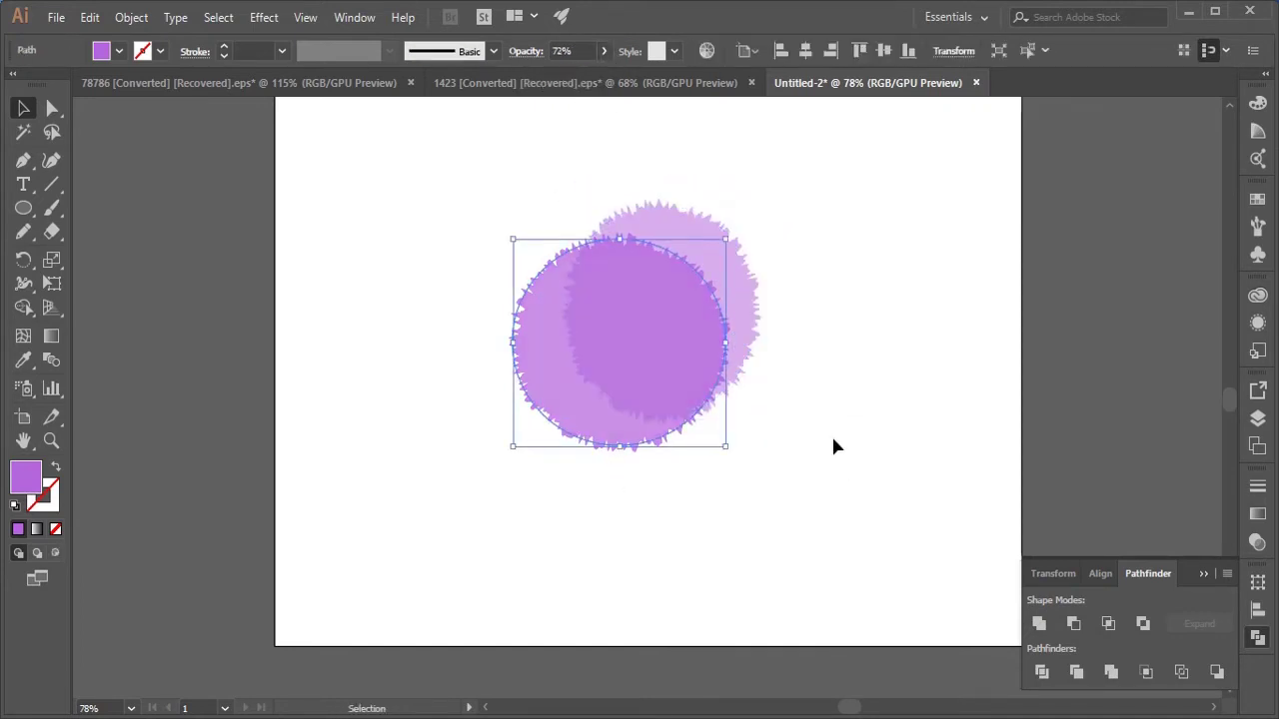
pyautogui.click(832, 435)
# Paste another copy of the purple shape, shrink it and place it over the splatter's left side
pyautogui.hotkey('ctrl', 'v')
pyautogui.moveTo(702, 418); pyautogui.dragTo(609, 319)
pyautogui.moveTo(660, 405); pyautogui.dragTo(582, 330)
pyautogui.click(759, 461)
# Try flattening and tilting the pasted copy at the splatter's upper left, and undo these changes
pyautogui.moveTo(545, 290); pyautogui.dragTo(586, 380)
pyautogui.click(622, 311)
pyautogui.hotkey('ctrl', 'z')
pyautogui.moveTo(591, 217); pyautogui.dragTo(639, 311)
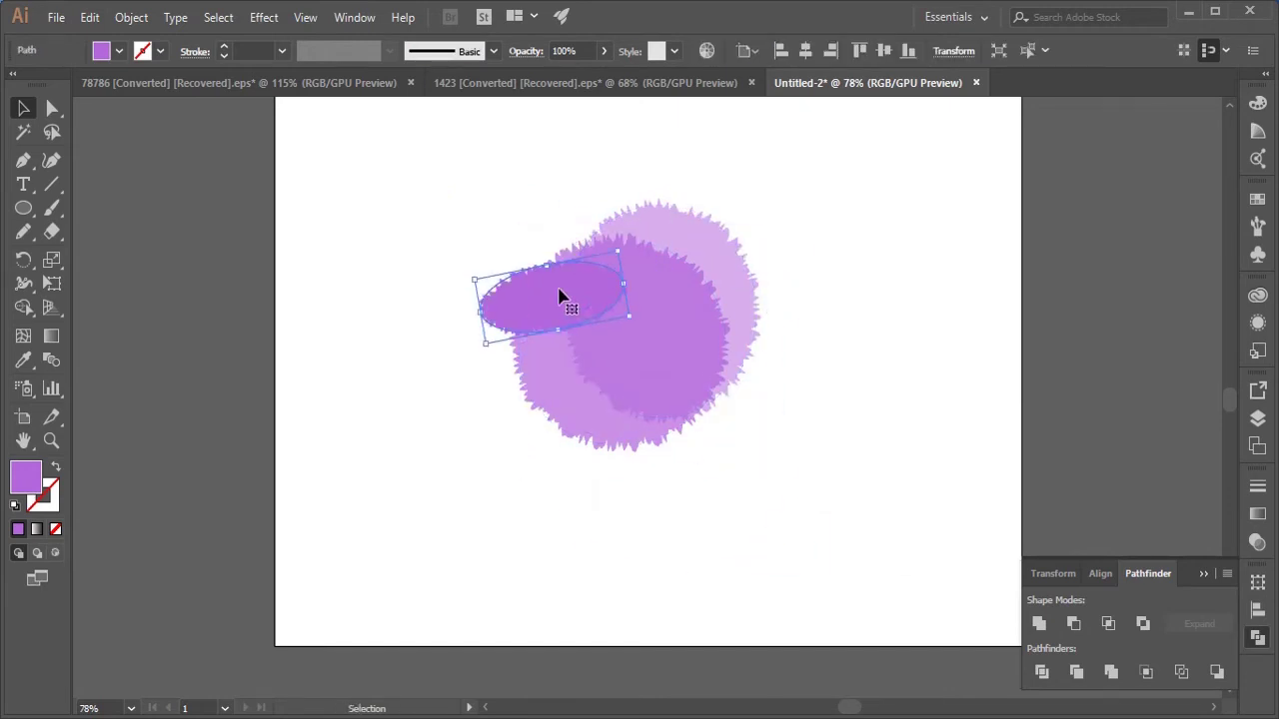
pyautogui.moveTo(559, 296); pyautogui.dragTo(579, 252)
pyautogui.click(779, 489)
pyautogui.hotkey('ctrl', 'z')
pyautogui.hotkey('ctrl', 'z')
pyautogui.hotkey('ctrl', 'z')
# Stretch the pasted copy into a nearly round shape and shift it toward the splatter's upper left
pyautogui.moveTo(622, 301); pyautogui.dragTo(623, 339)
pyautogui.moveTo(587, 389); pyautogui.dragTo(586, 402)
pyautogui.moveTo(588, 260); pyautogui.dragTo(588, 244)
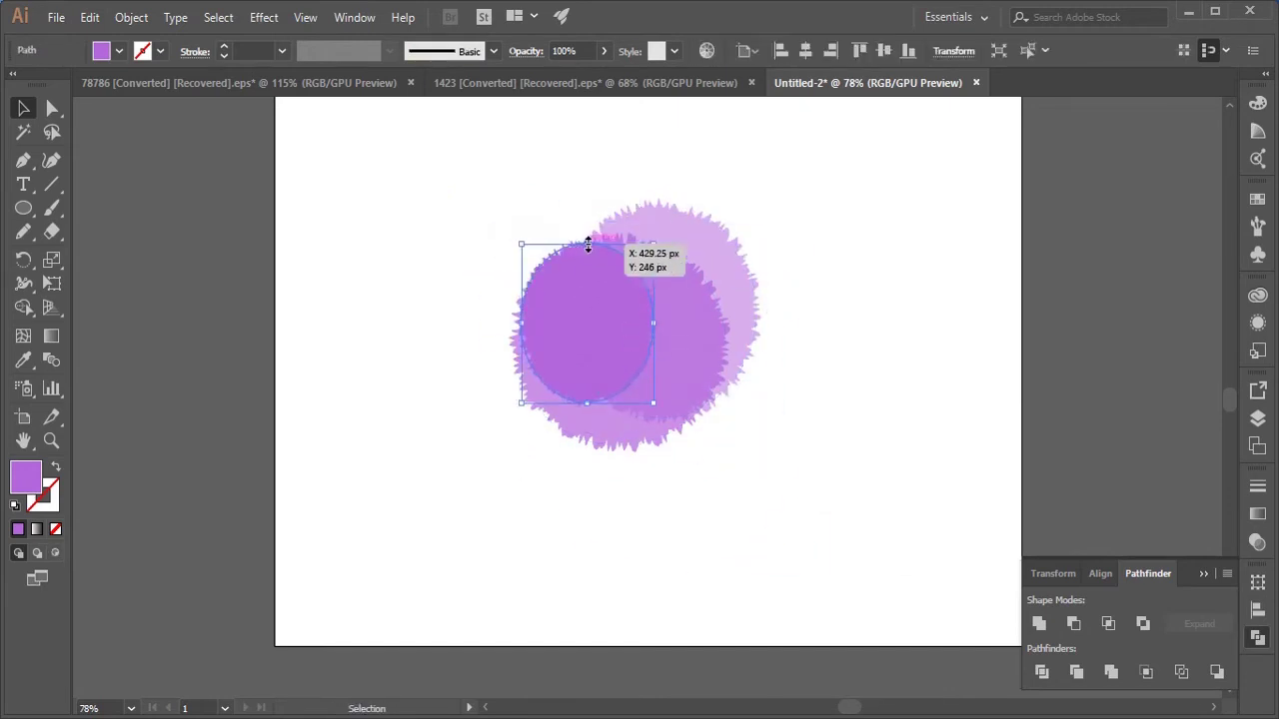
pyautogui.moveTo(653, 324); pyautogui.dragTo(678, 323)
pyautogui.moveTo(619, 314); pyautogui.dragTo(605, 289)
# Set the nearly round copy's opacity to 64% and place it at the splatter's upper-left edge
pyautogui.click(603, 51)
pyautogui.moveTo(607, 78); pyautogui.dragTo(576, 84)
pyautogui.click(810, 488)
pyautogui.moveTo(641, 295); pyautogui.dragTo(640, 265)
pyautogui.click(871, 471)
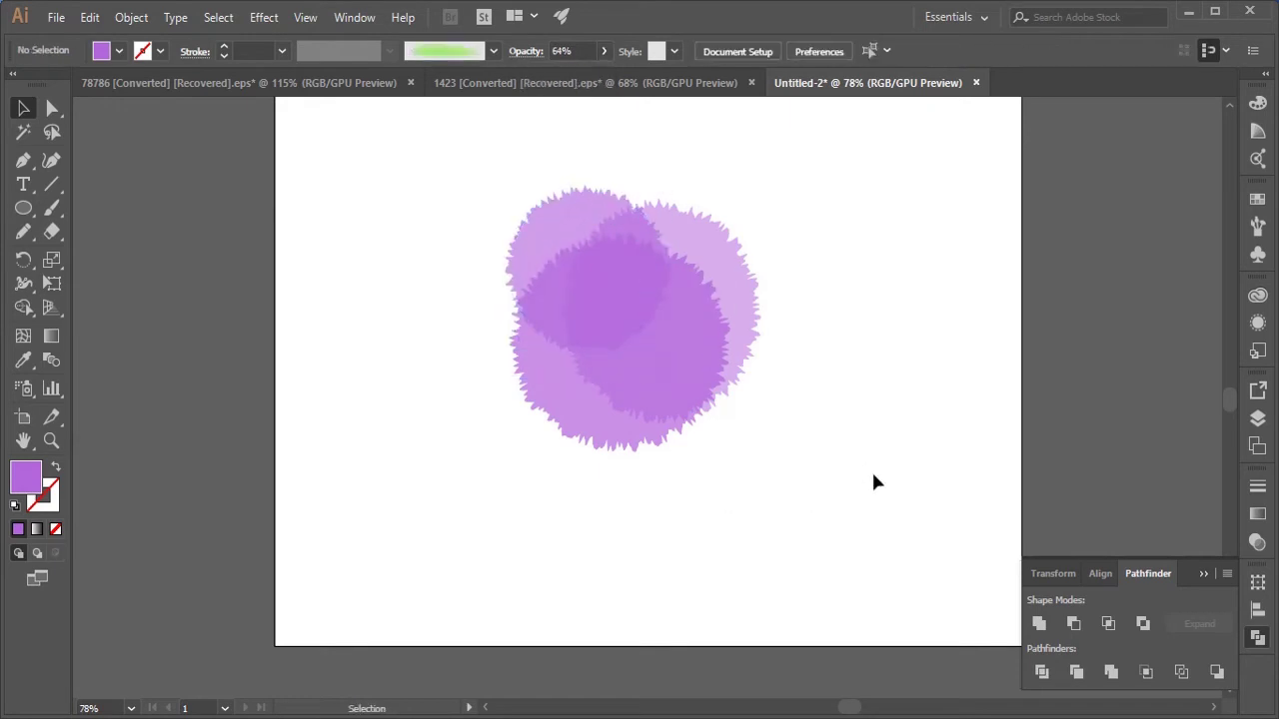
# Duplicate the upper-left purple shape, enlarge the duplicate and place it over the splatter's right side
pyautogui.click(603, 222)
pyautogui.hotkey('ctrl', 'c')
pyautogui.hotkey('ctrl', 'v')
pyautogui.moveTo(645, 371); pyautogui.dragTo(671, 349)
pyautogui.moveTo(754, 457); pyautogui.dragTo(788, 487)
pyautogui.click(791, 533)
pyautogui.moveTo(703, 404); pyautogui.dragTo(748, 327)
# Give the right-hand copy and the upper-left shape a more vivid purple fill
pyautogui.doubleClick(24, 474)
pyautogui.click(853, 337)
pyautogui.click(1138, 316)
pyautogui.click(908, 452)
pyautogui.click(571, 225)
pyautogui.doubleClick(24, 473)
pyautogui.click(865, 334)
pyautogui.click(1127, 320)
pyautogui.click(879, 425)
# Group the overlapping purple shapes and place an offset copy of the group slightly lower
pyautogui.moveTo(796, 509); pyautogui.dragTo(505, 186)
pyautogui.hotkey('ctrl', 'g')
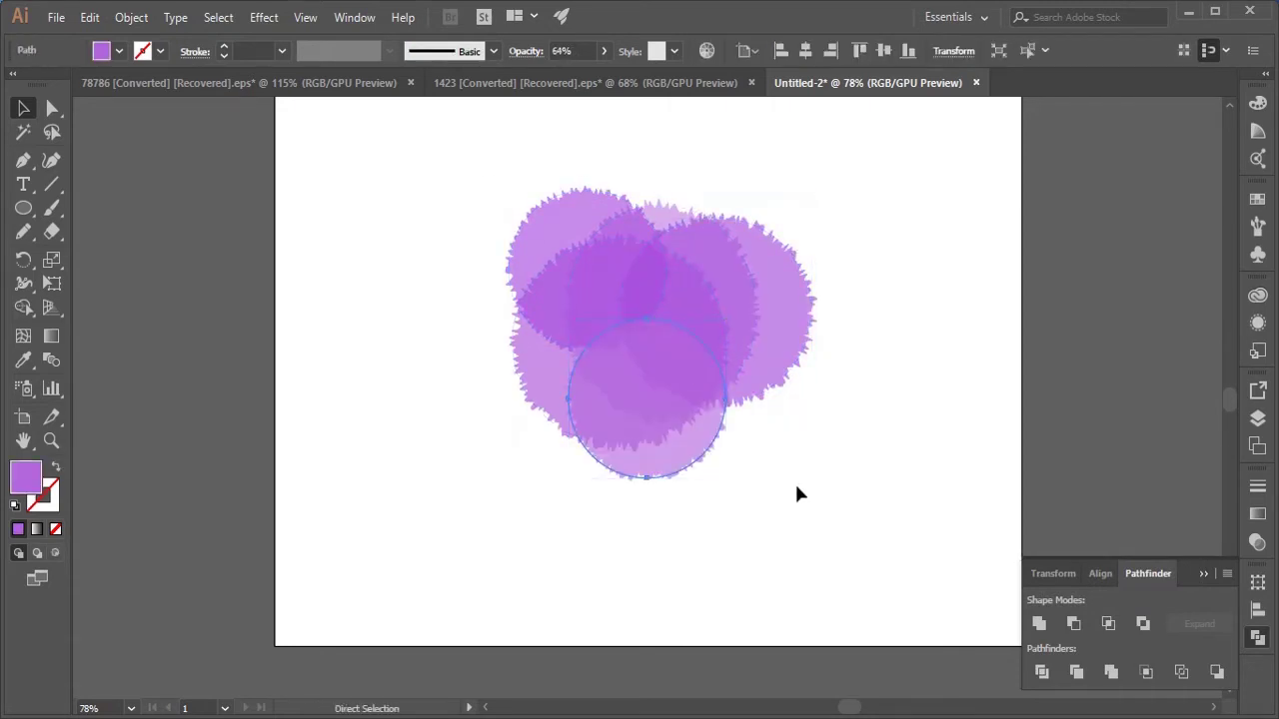
pyautogui.click(668, 414)
pyautogui.click(688, 417)
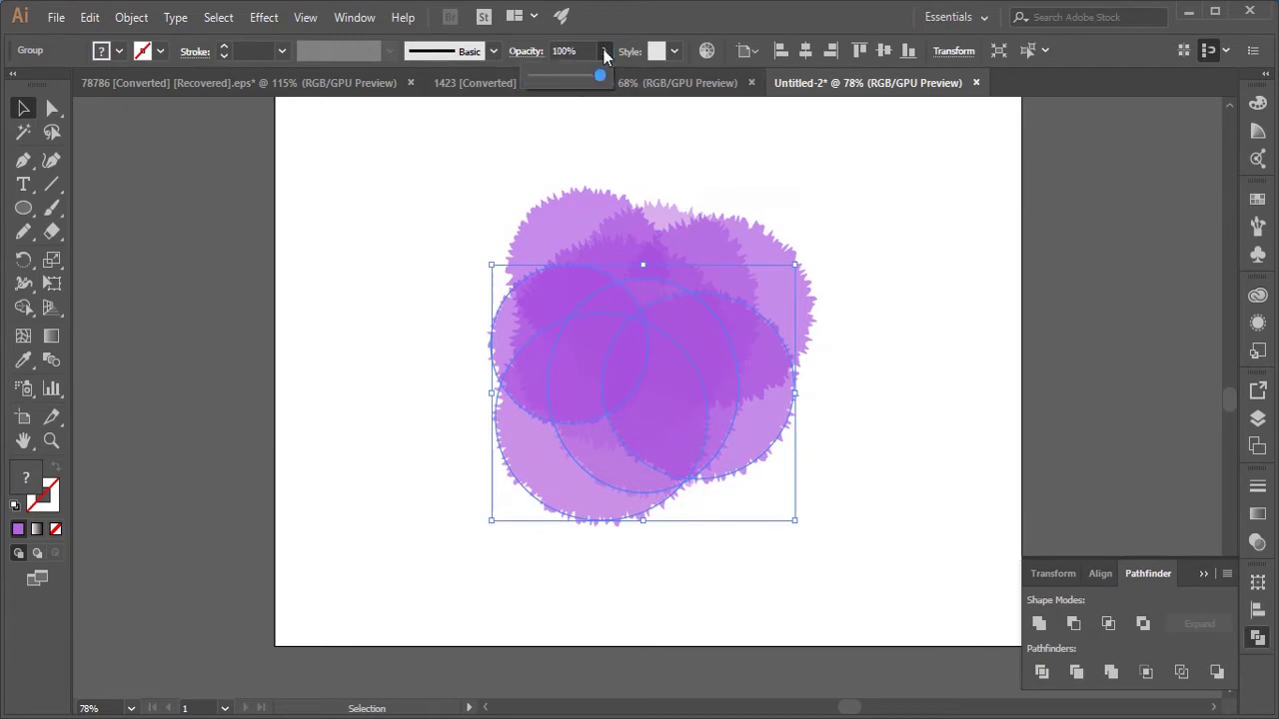
# Move the whole purple splatter off the artboard beyond its left edge
pyautogui.moveTo(837, 536); pyautogui.dragTo(480, 186)
pyautogui.click(825, 596)
pyautogui.moveTo(478, 295); pyautogui.dragTo(176, 267)
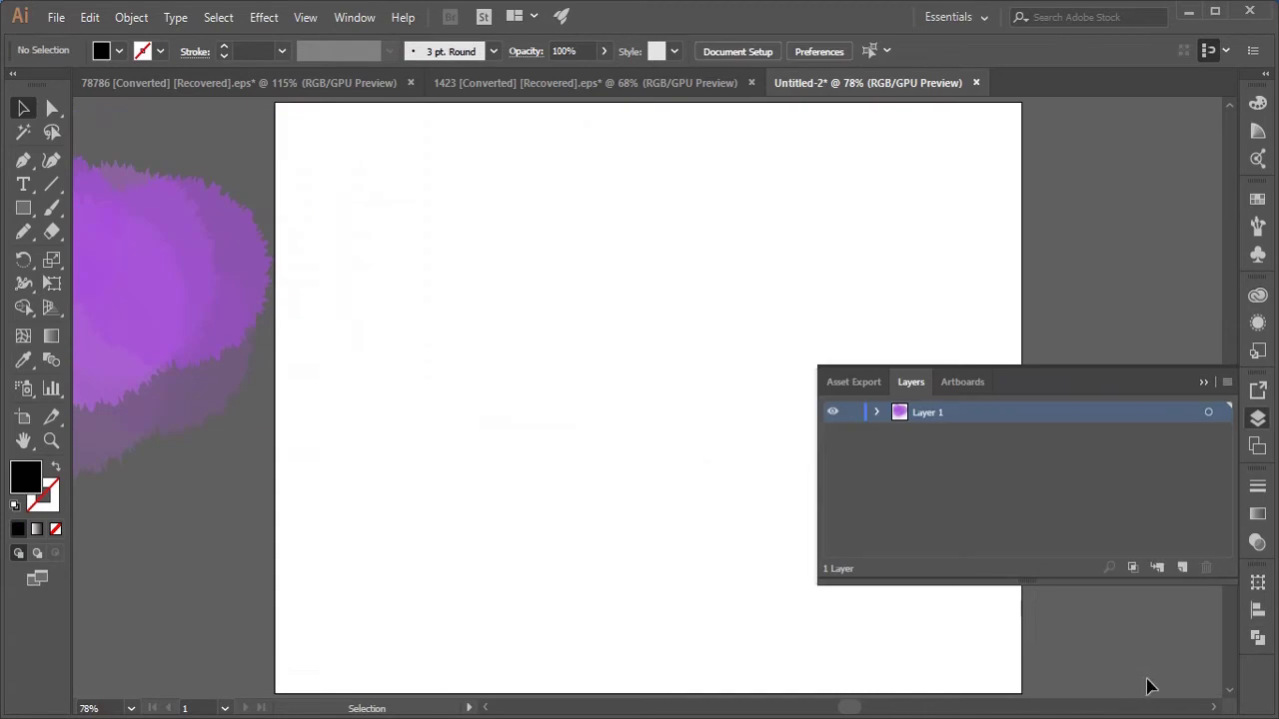
# Add two new layers above Layer 1 and rename the lower new one as background
pyautogui.click(1188, 562)
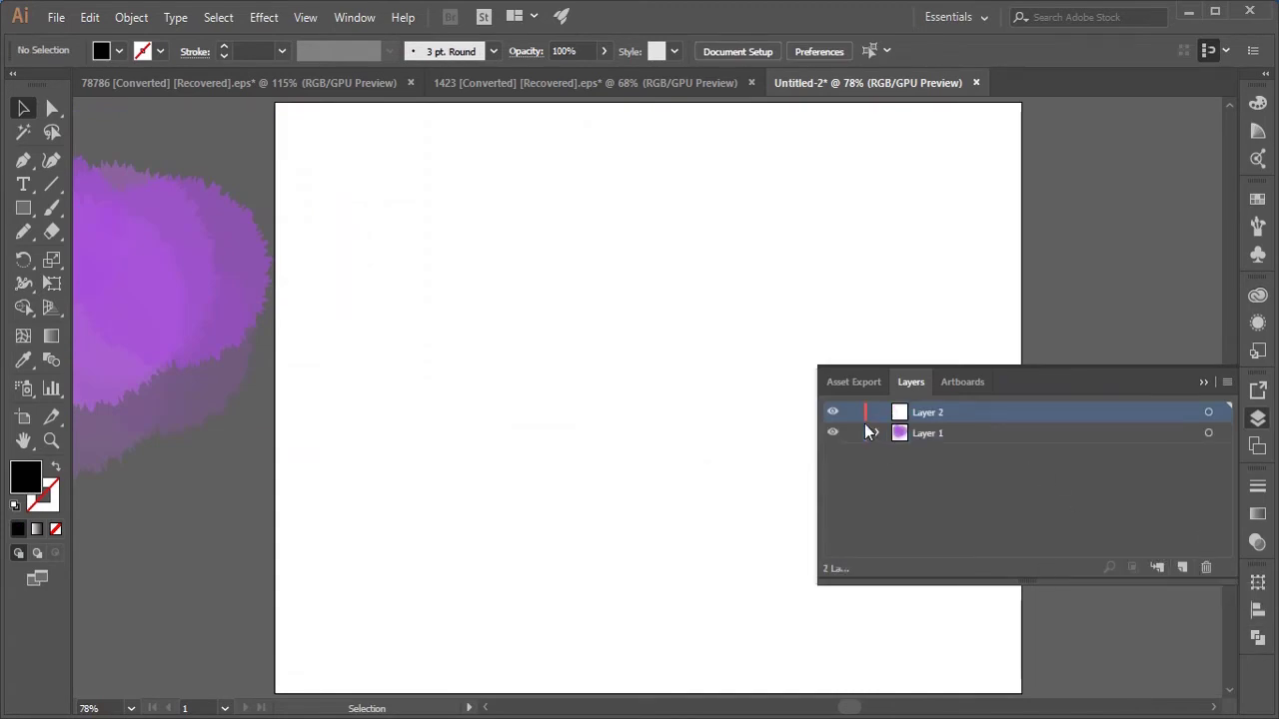
pyautogui.click(1183, 568)
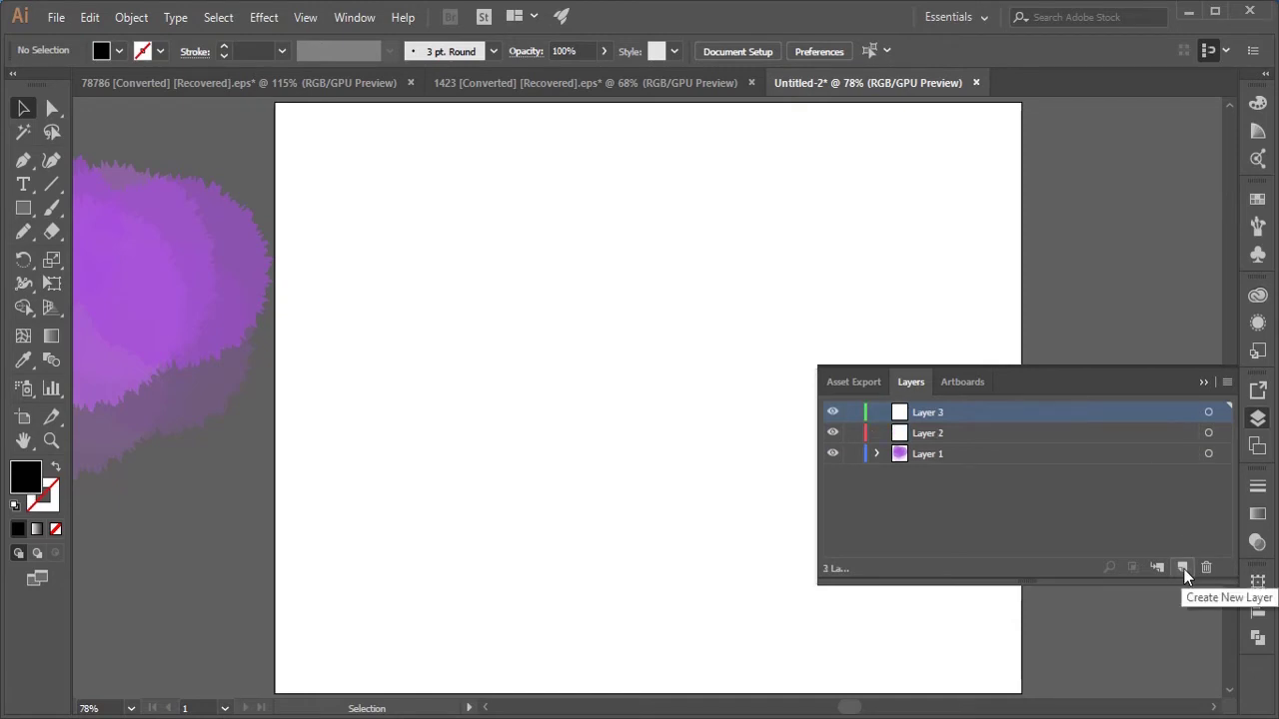
pyautogui.doubleClick(929, 433)
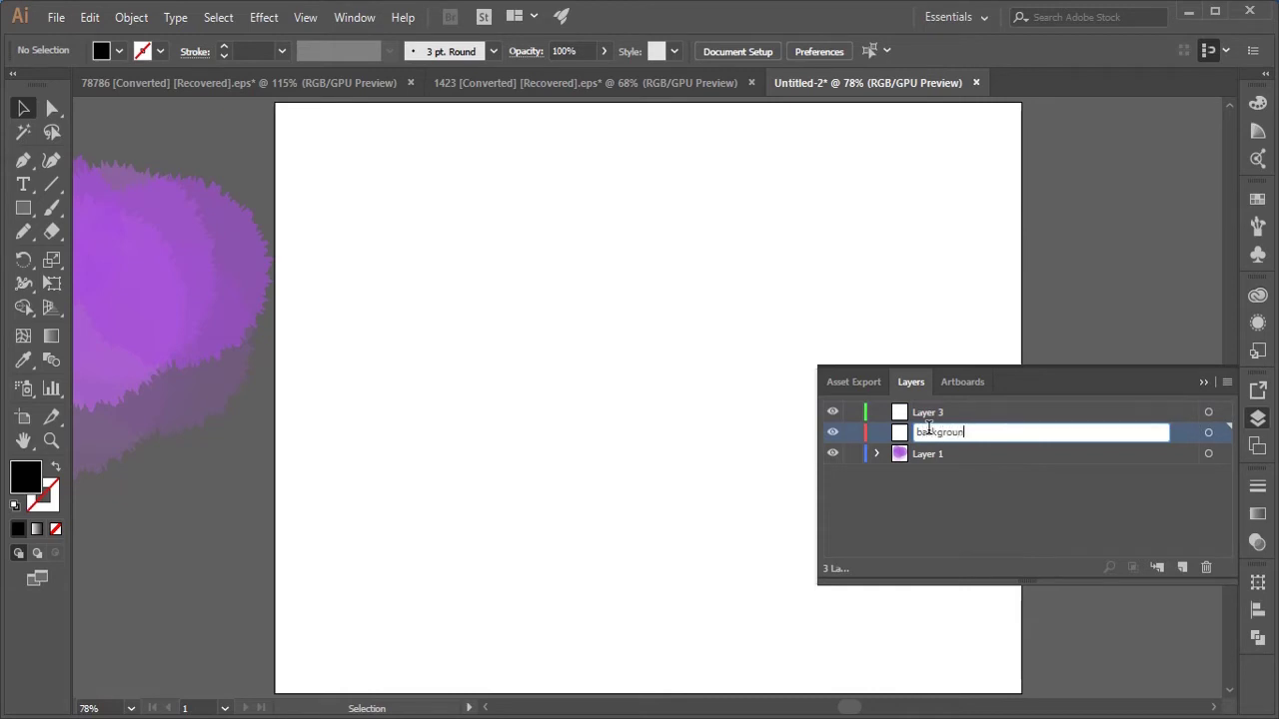
pyautogui.press('Return')
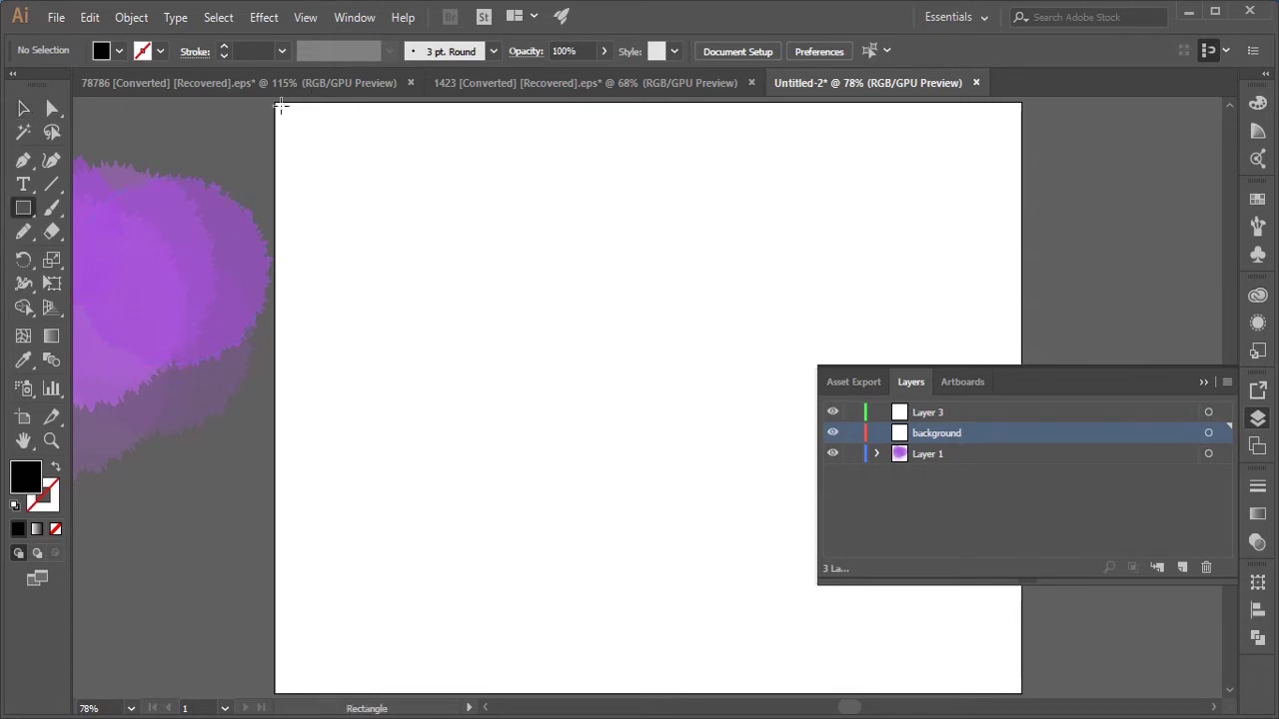
# Draw a rectangle covering the whole artboard on the background layer and fill it with light grey E8E5EA
pyautogui.moveTo(276, 103); pyautogui.dragTo(1021, 691)
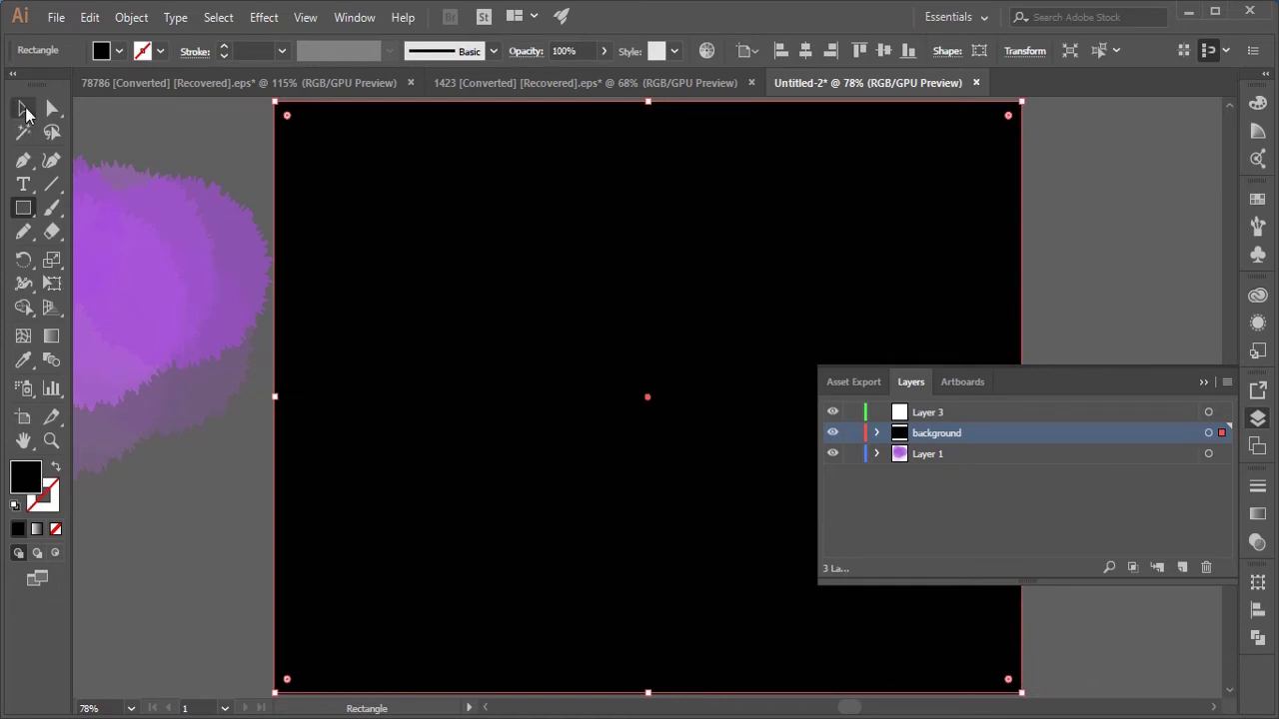
pyautogui.doubleClick(25, 477)
pyautogui.moveTo(756, 337); pyautogui.dragTo(714, 321)
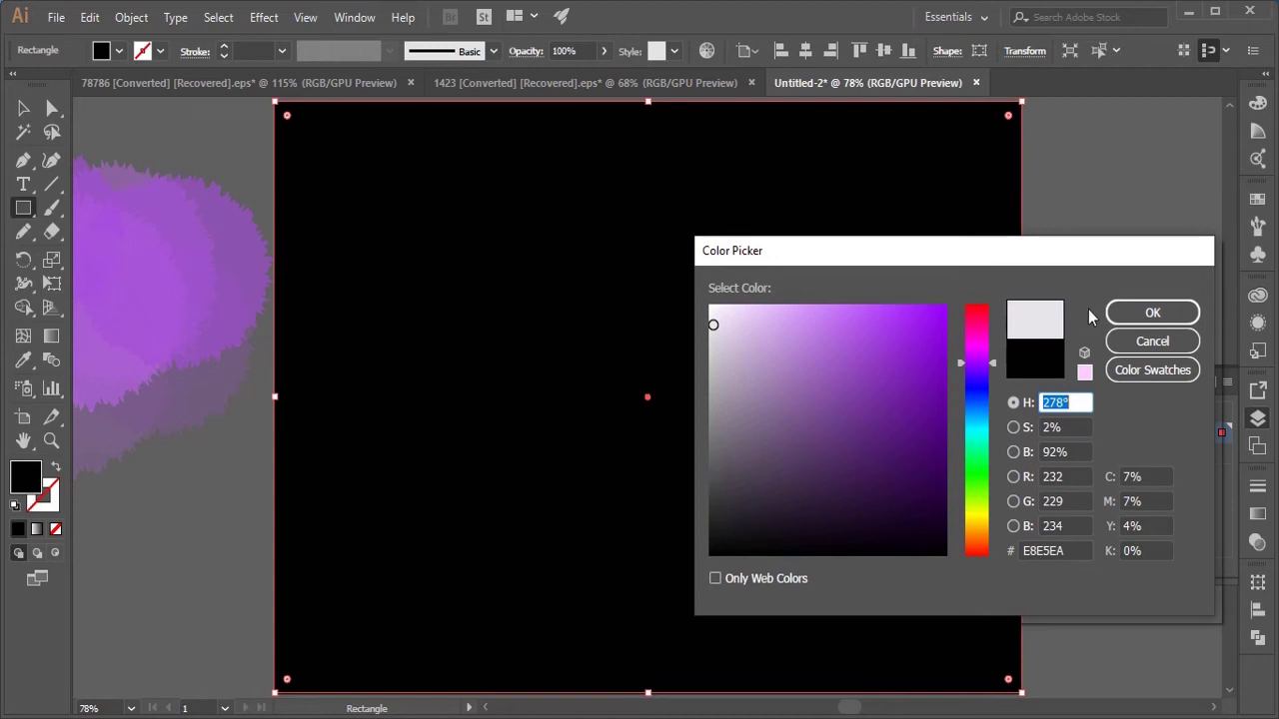
pyautogui.click(1119, 314)
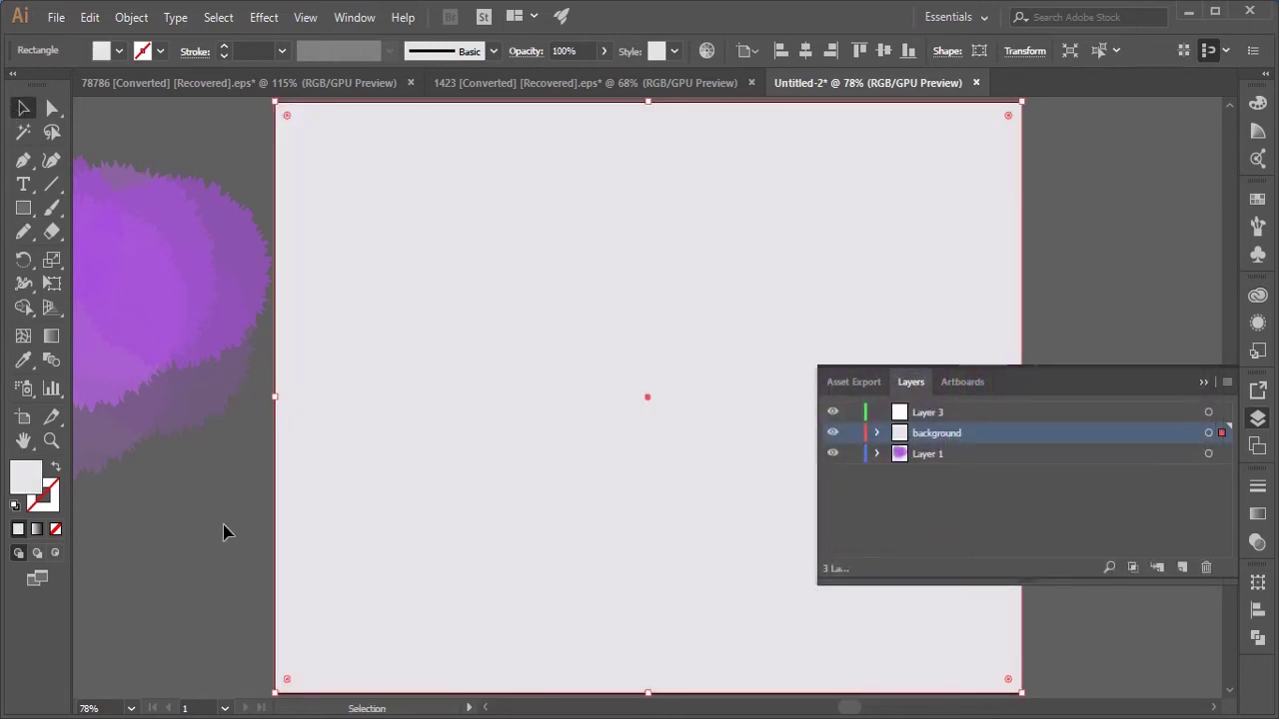
pyautogui.click(224, 531)
# Rename Layer 3 as building and make Layer 1 the active layer
pyautogui.click(934, 413)
pyautogui.doubleClick(935, 413)
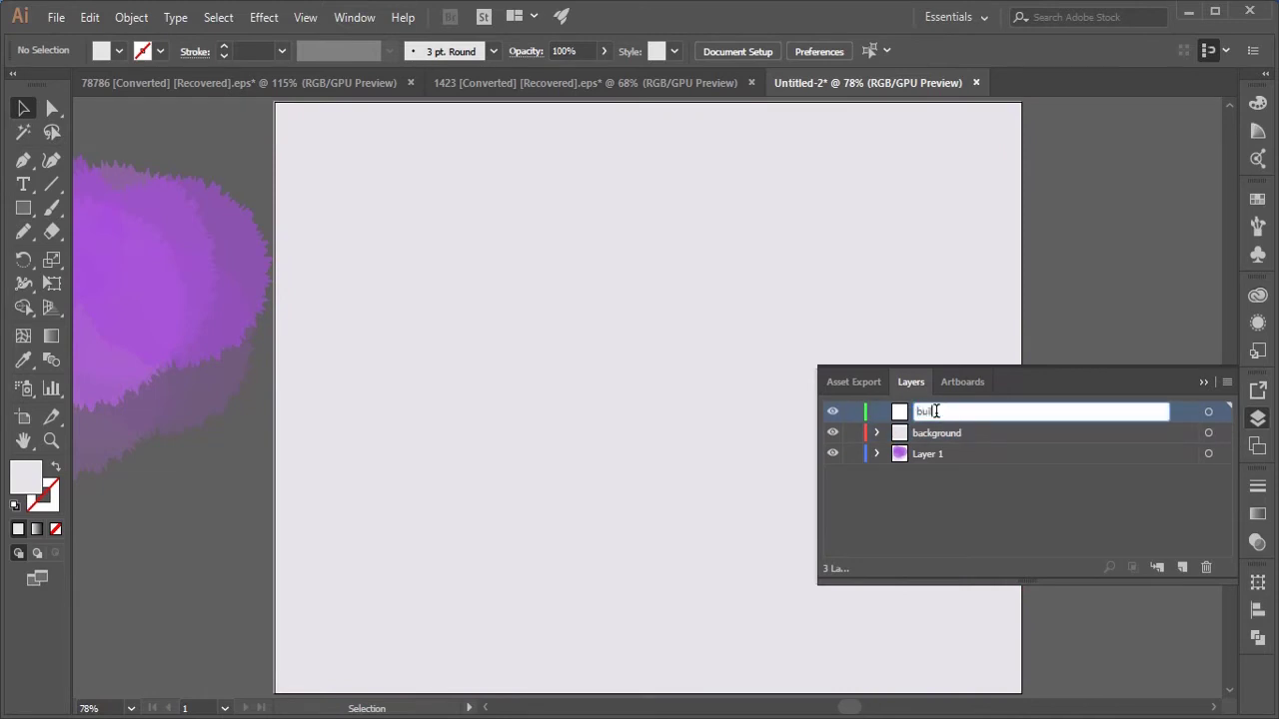
pyautogui.press('Return')
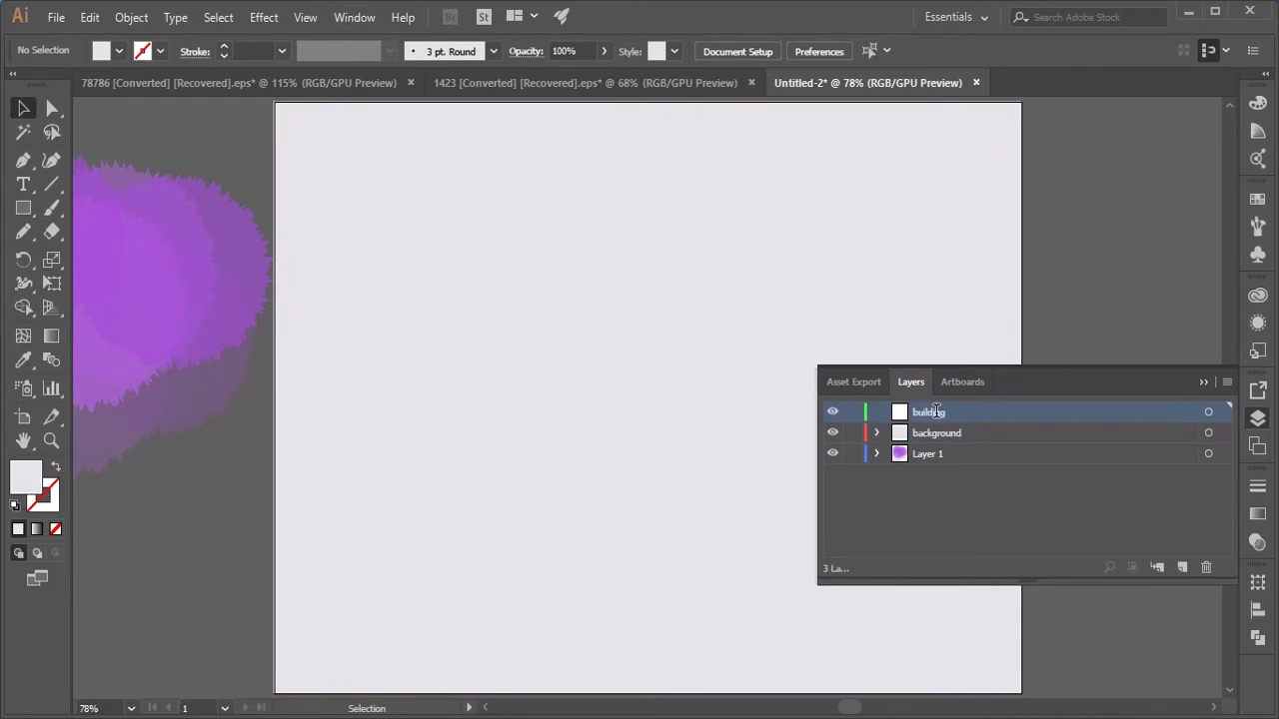
pyautogui.click(956, 457)
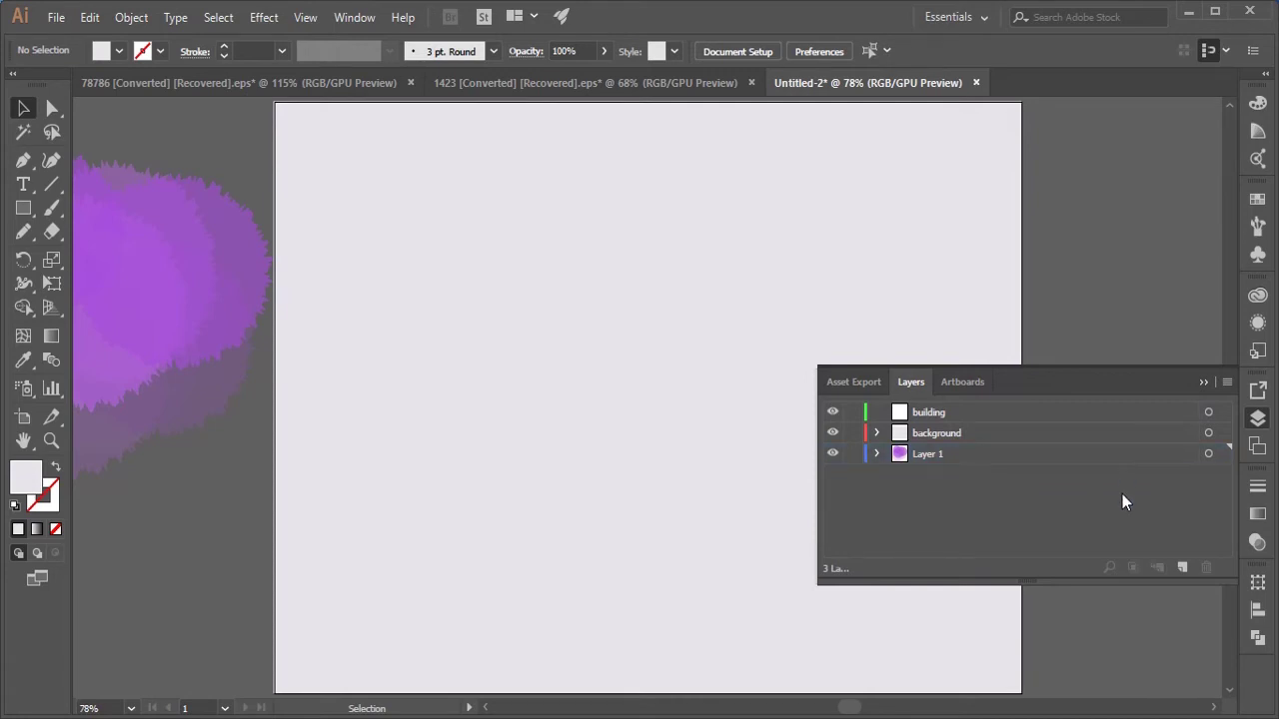
# Move Layer 1 between the building and background layers and make building the active layer
pyautogui.moveTo(1140, 451); pyautogui.dragTo(1136, 427)
pyautogui.click(950, 534)
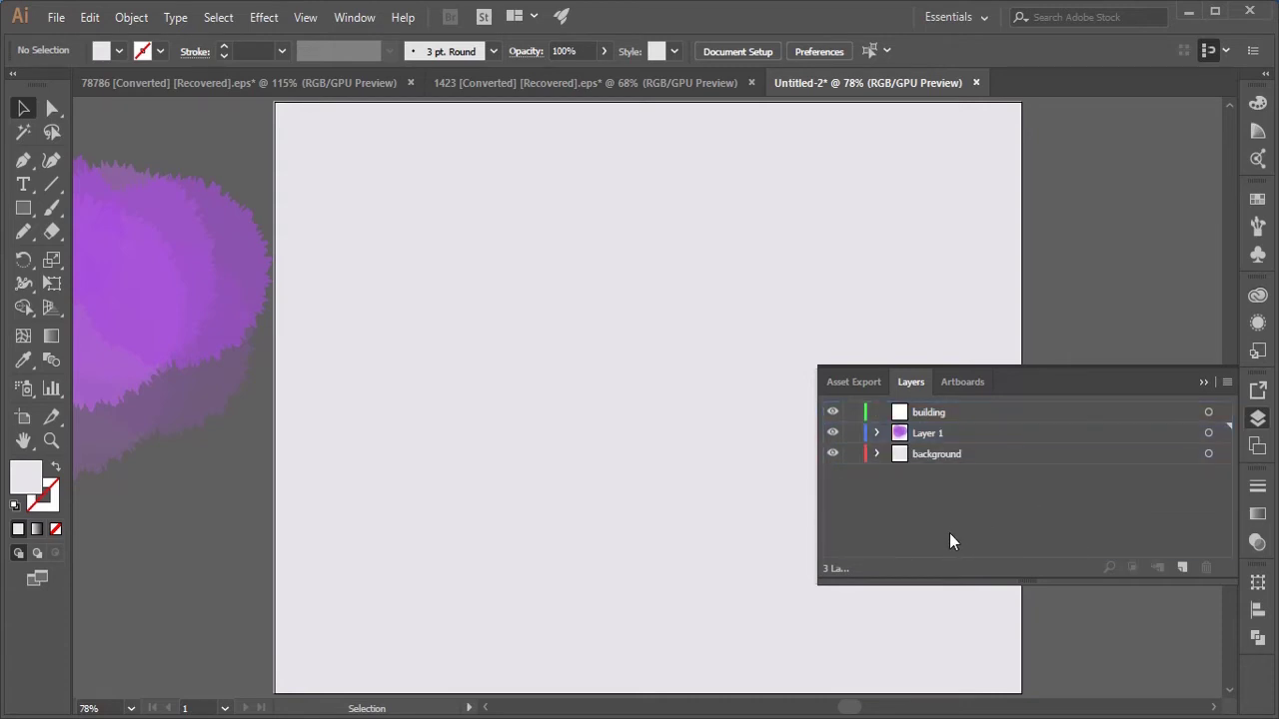
pyautogui.click(939, 412)
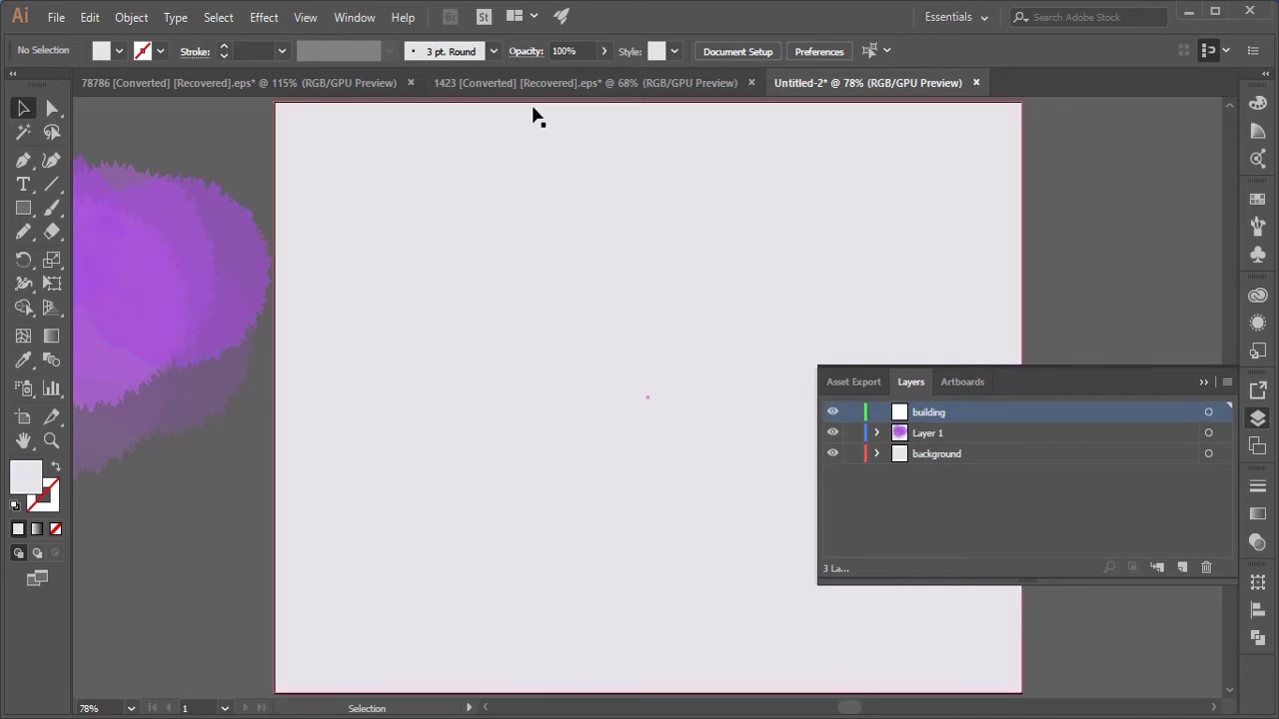
# Copy the city skyline from the 78786 document, paste it on the building layer and move it against the artboard's left edge
pyautogui.click(337, 86)
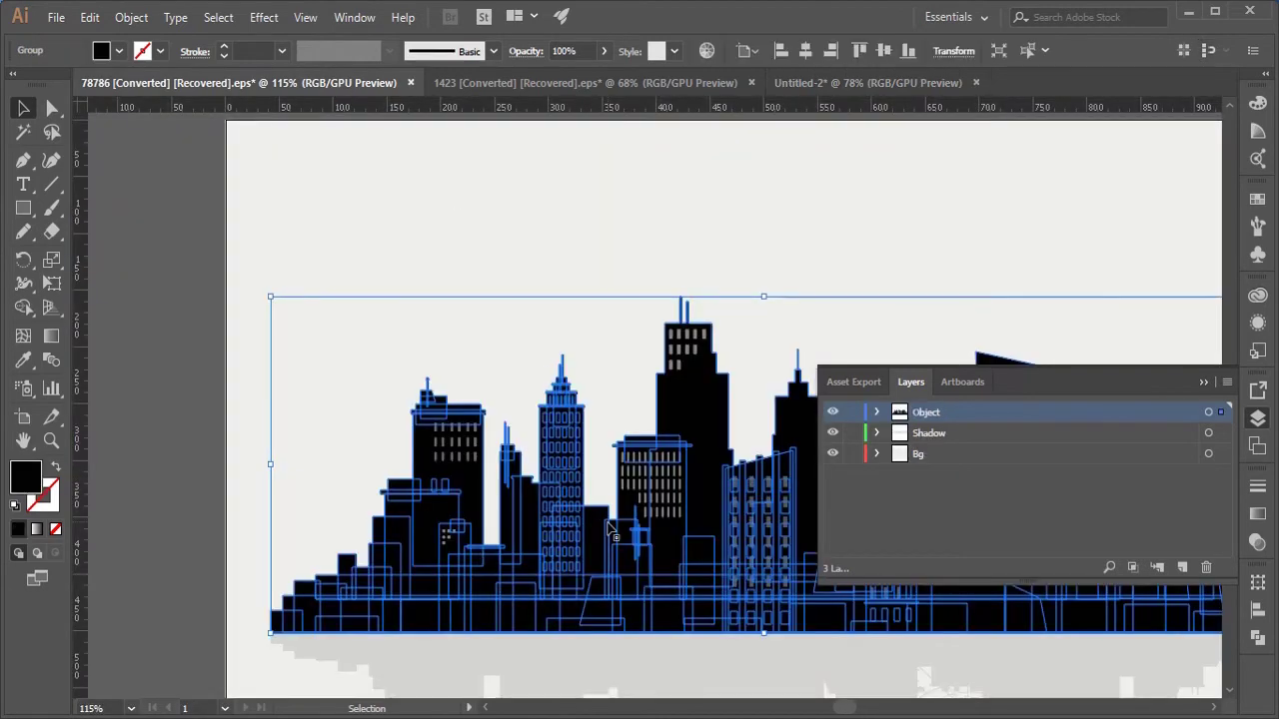
pyautogui.click(838, 86)
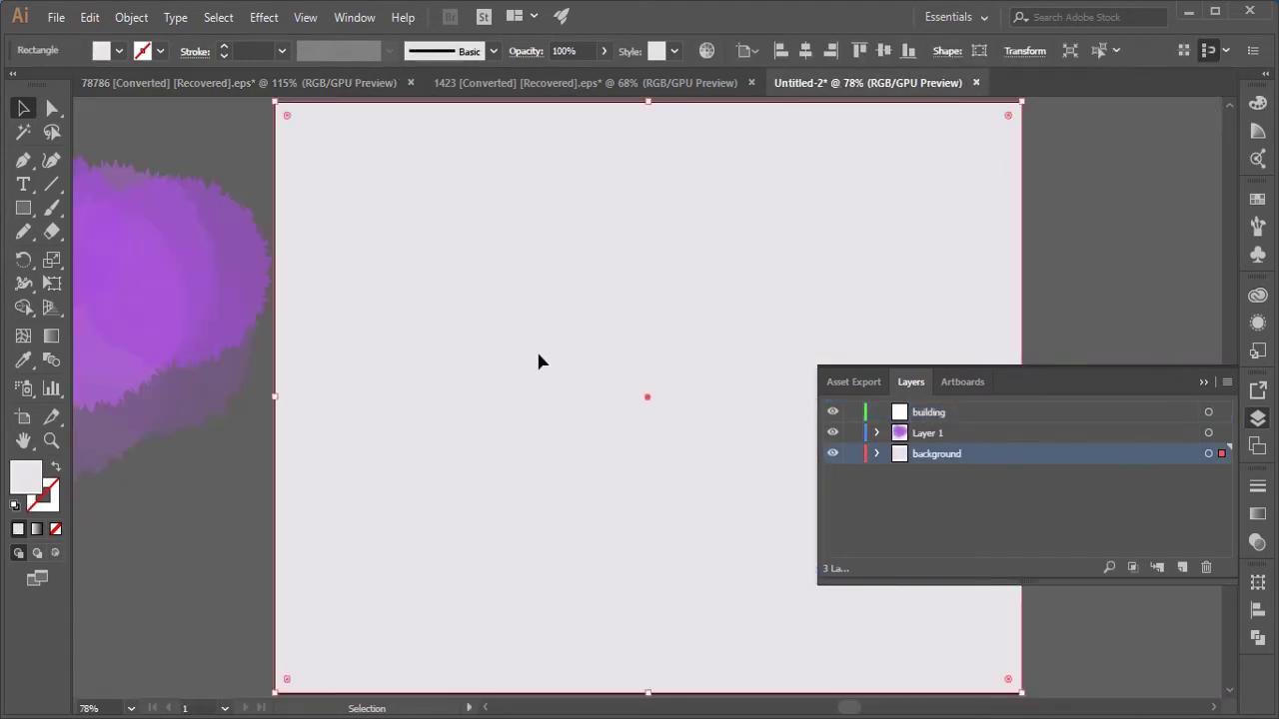
pyautogui.click(947, 413)
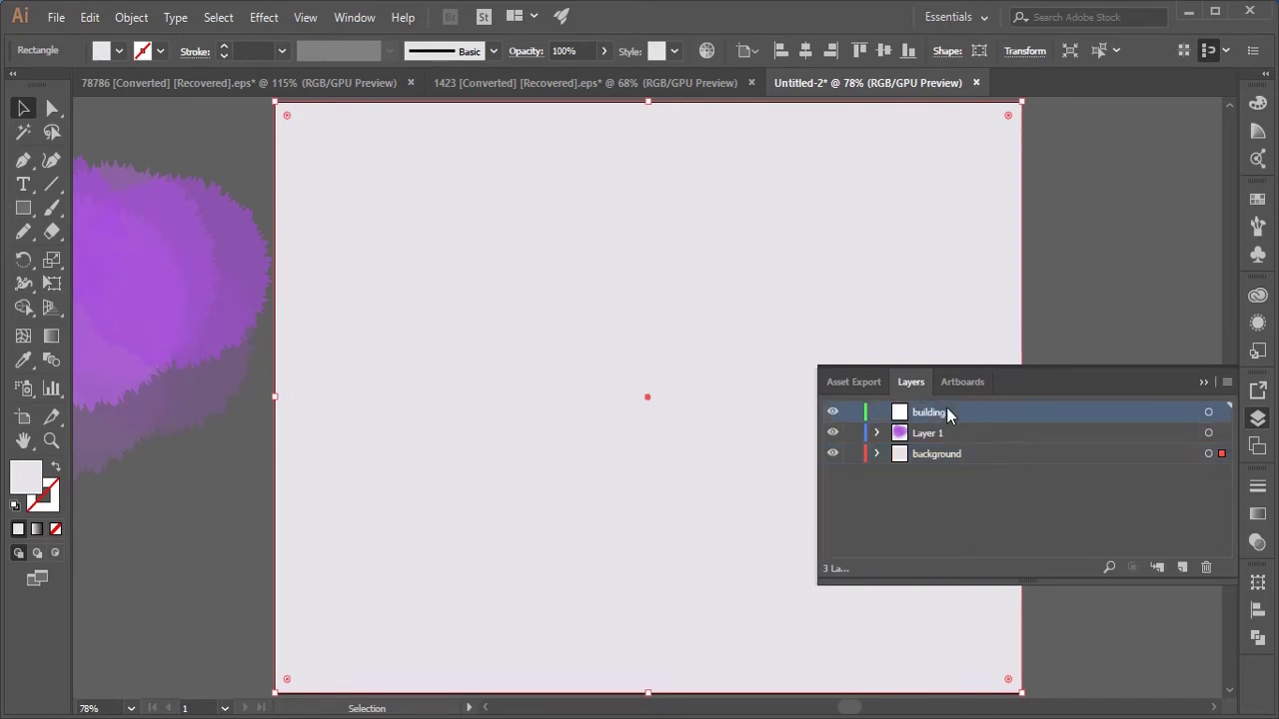
pyautogui.hotkey('ctrl', 'v')
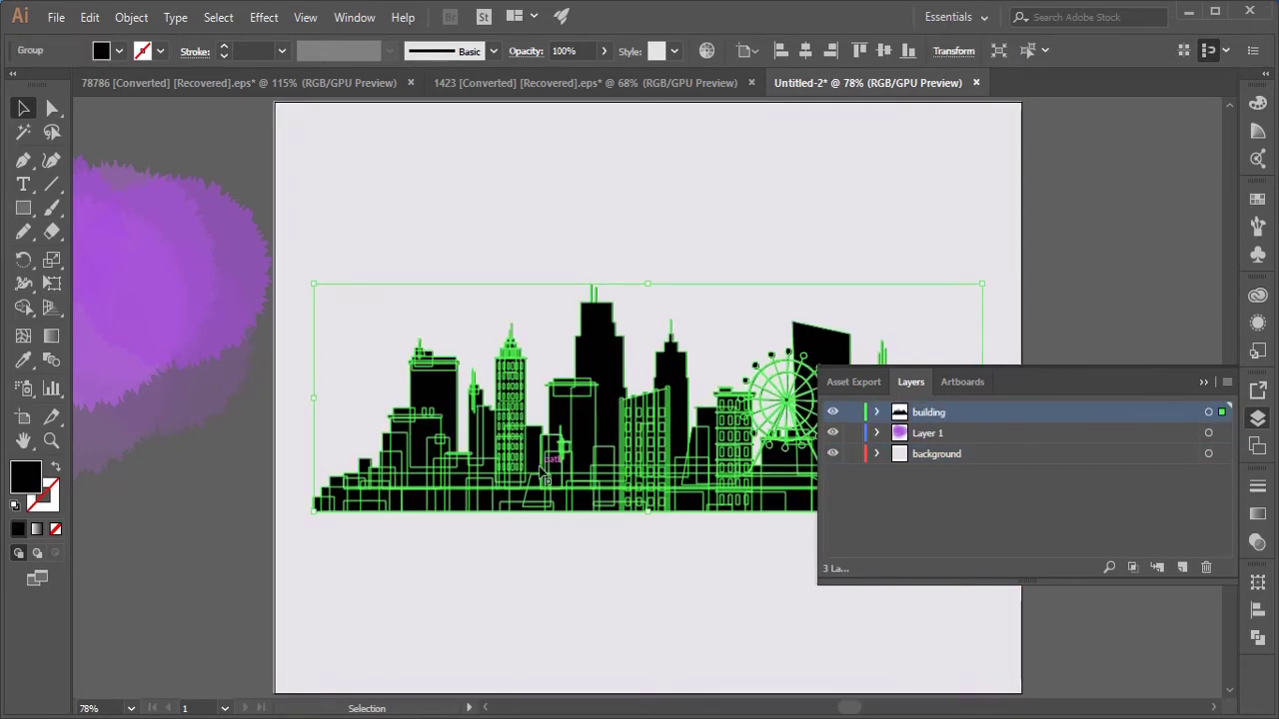
pyautogui.moveTo(651, 484); pyautogui.dragTo(612, 457)
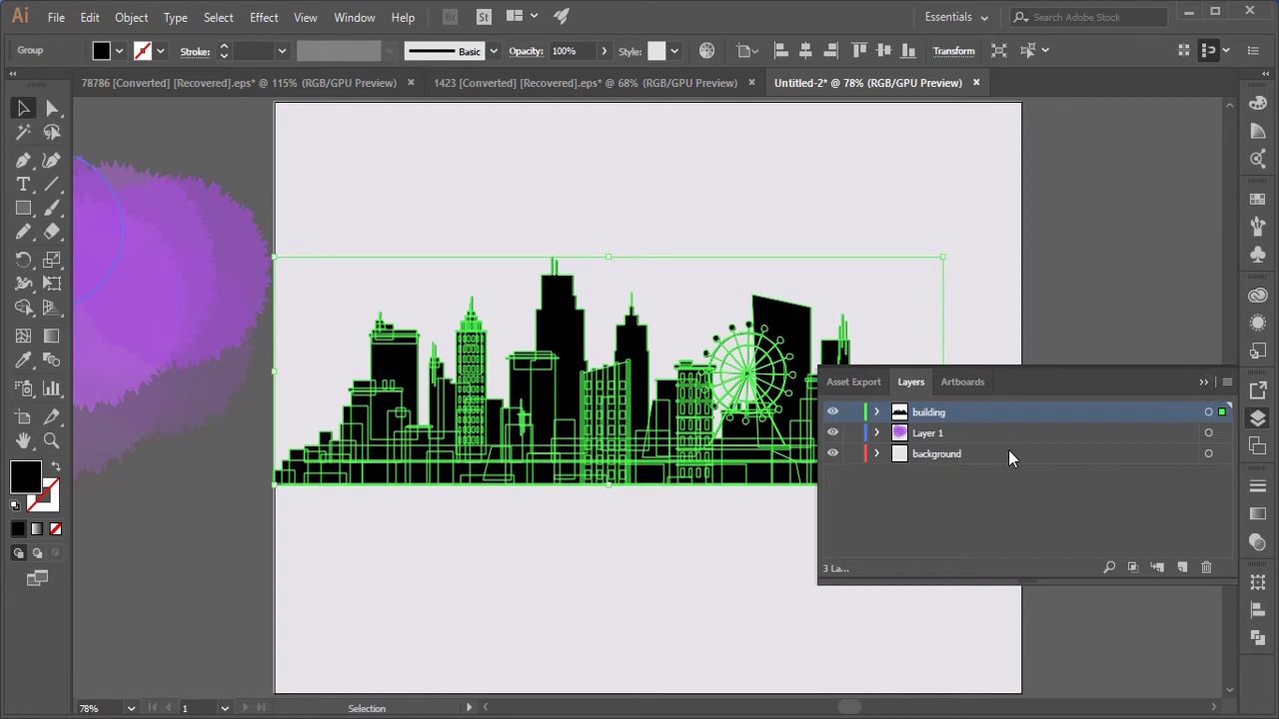
# On Layer 1, enlarge the purple splatter slightly and place it overlapping the artboard's left edge
pyautogui.click(960, 433)
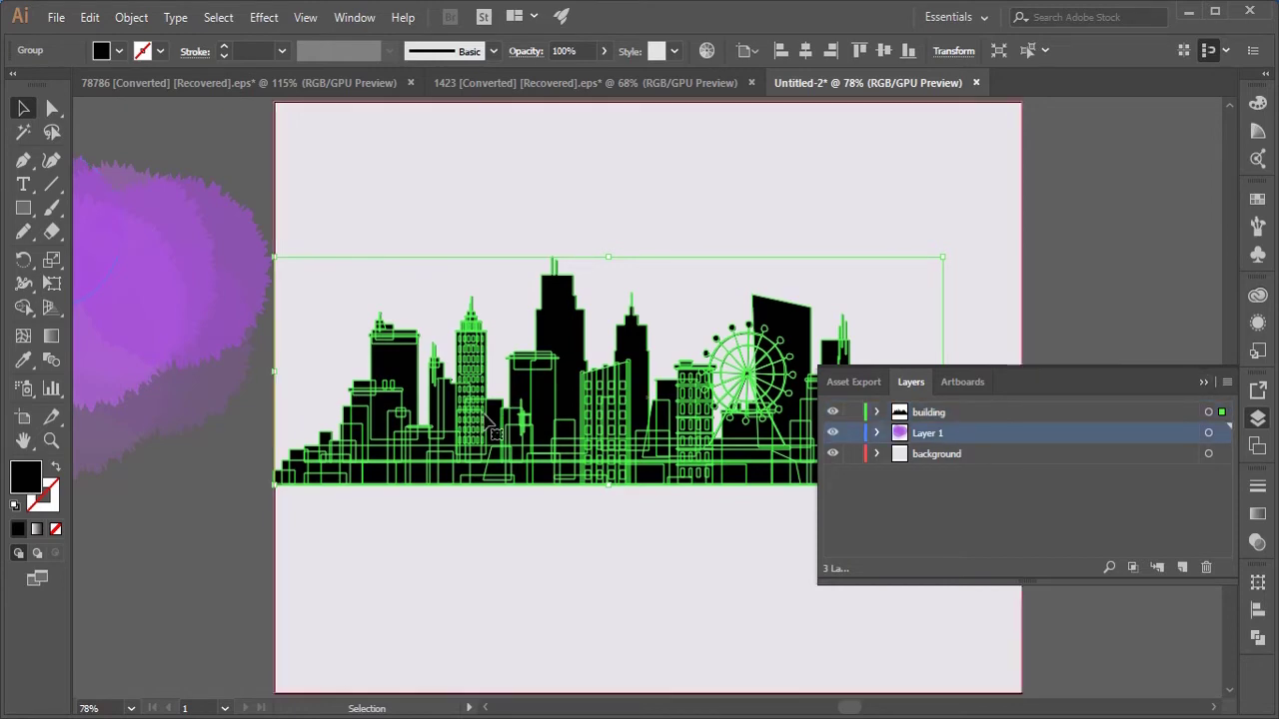
pyautogui.moveTo(160, 329); pyautogui.dragTo(804, 329)
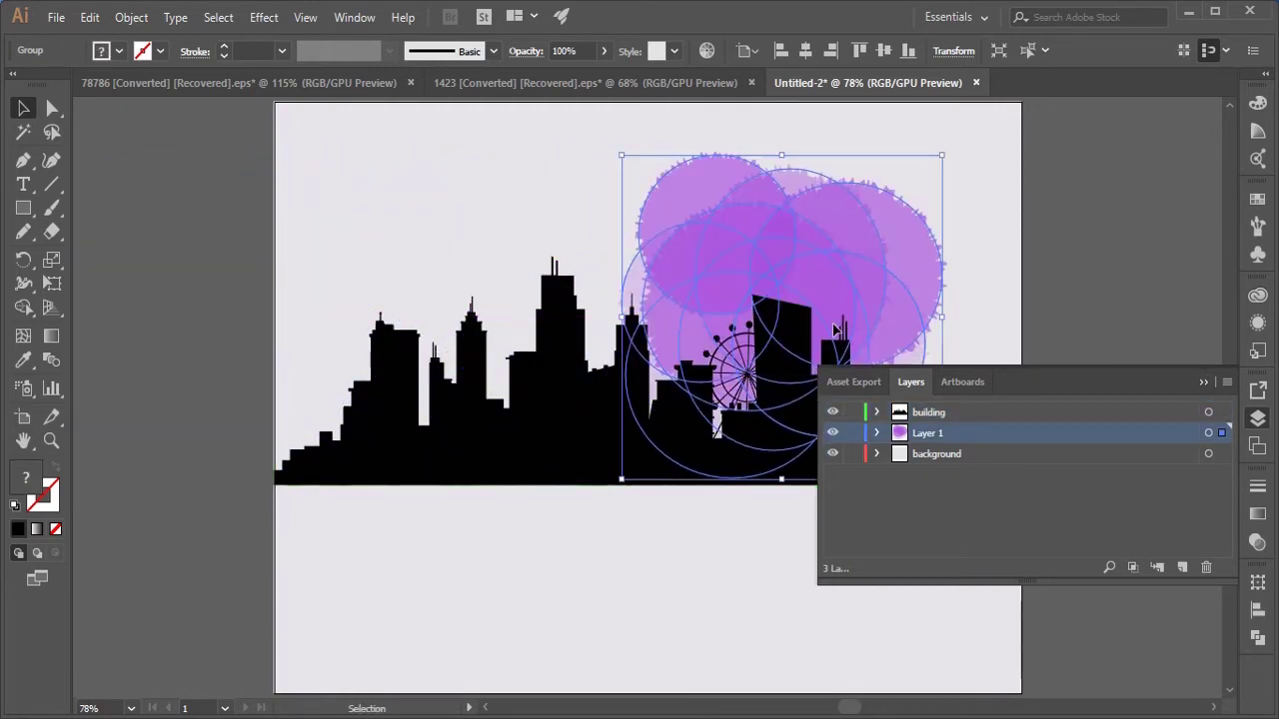
pyautogui.moveTo(871, 268); pyautogui.dragTo(839, 363)
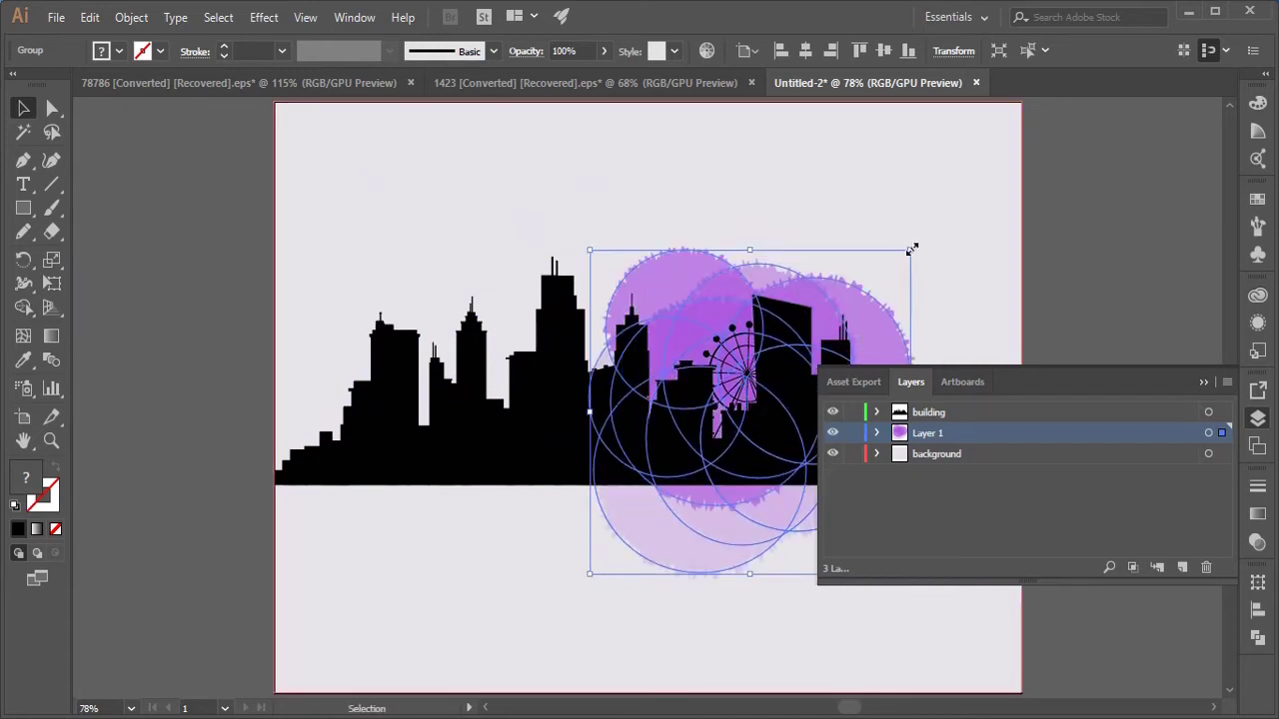
pyautogui.moveTo(911, 250); pyautogui.dragTo(981, 233)
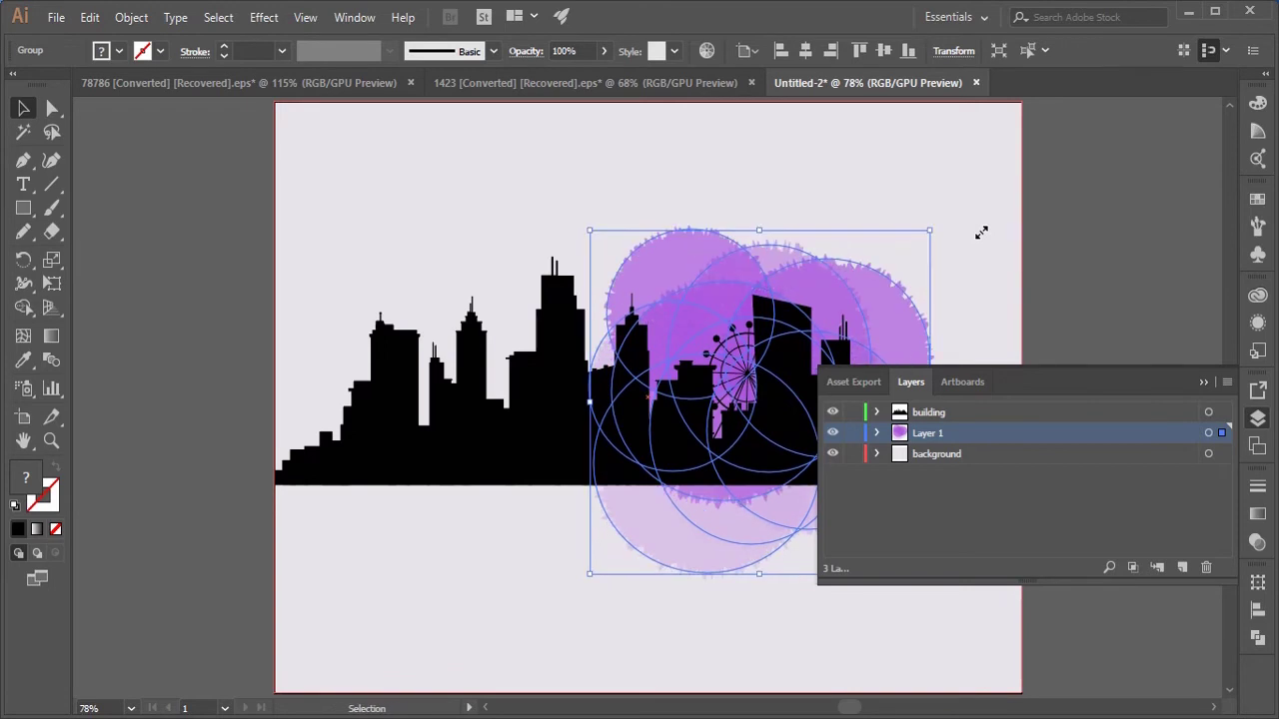
pyautogui.moveTo(884, 319); pyautogui.dragTo(307, 259)
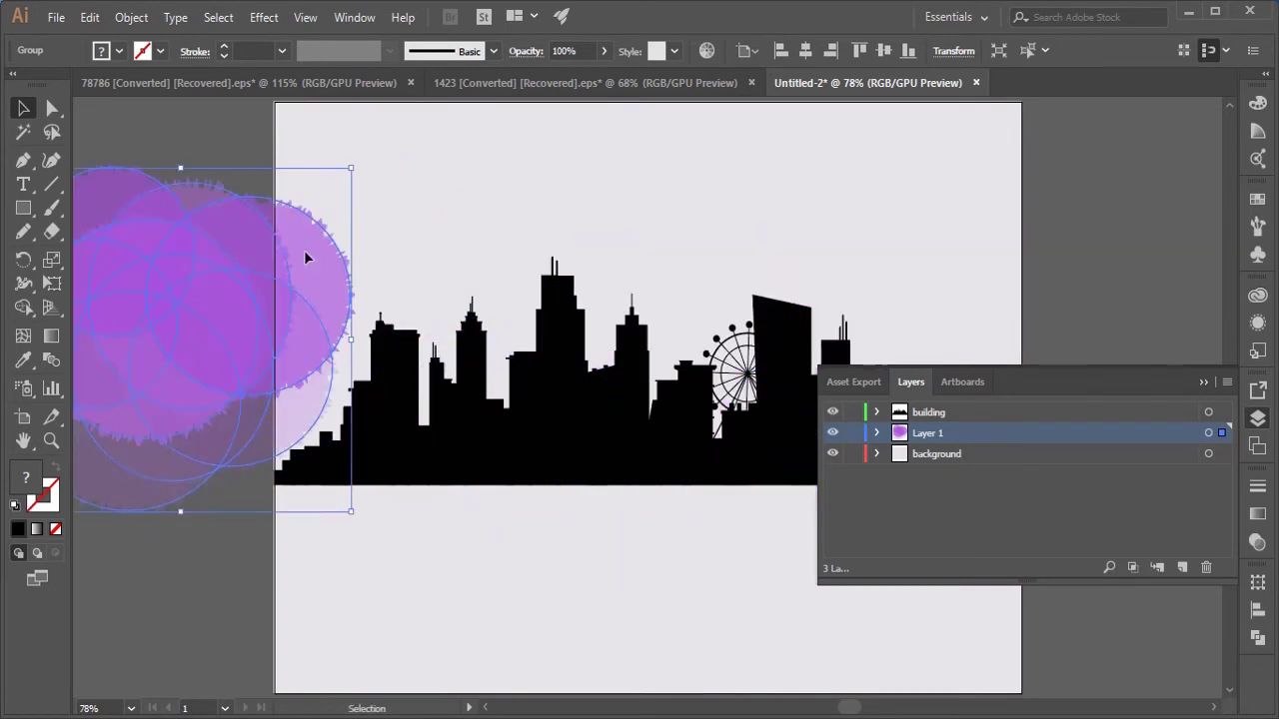
pyautogui.click(1204, 381)
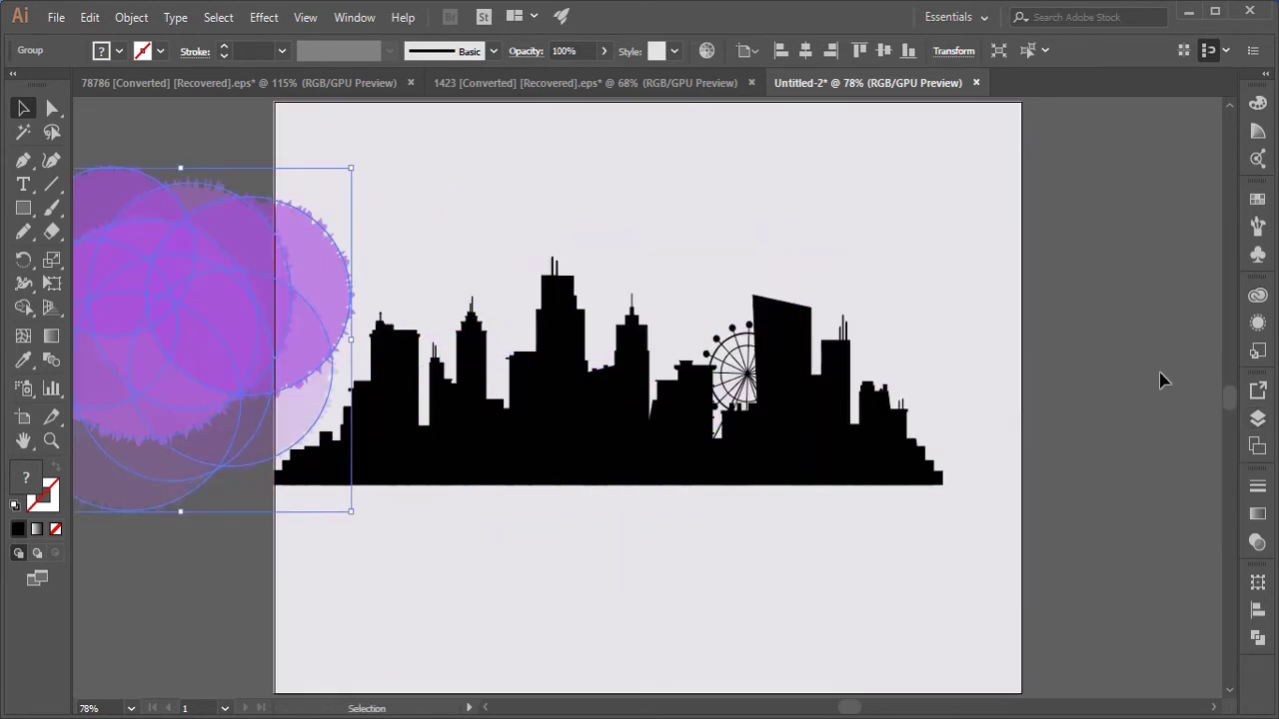
# Create an art brush from the purple splatter with Hue Shift colorization and delete the original splatter
pyautogui.click(1257, 226)
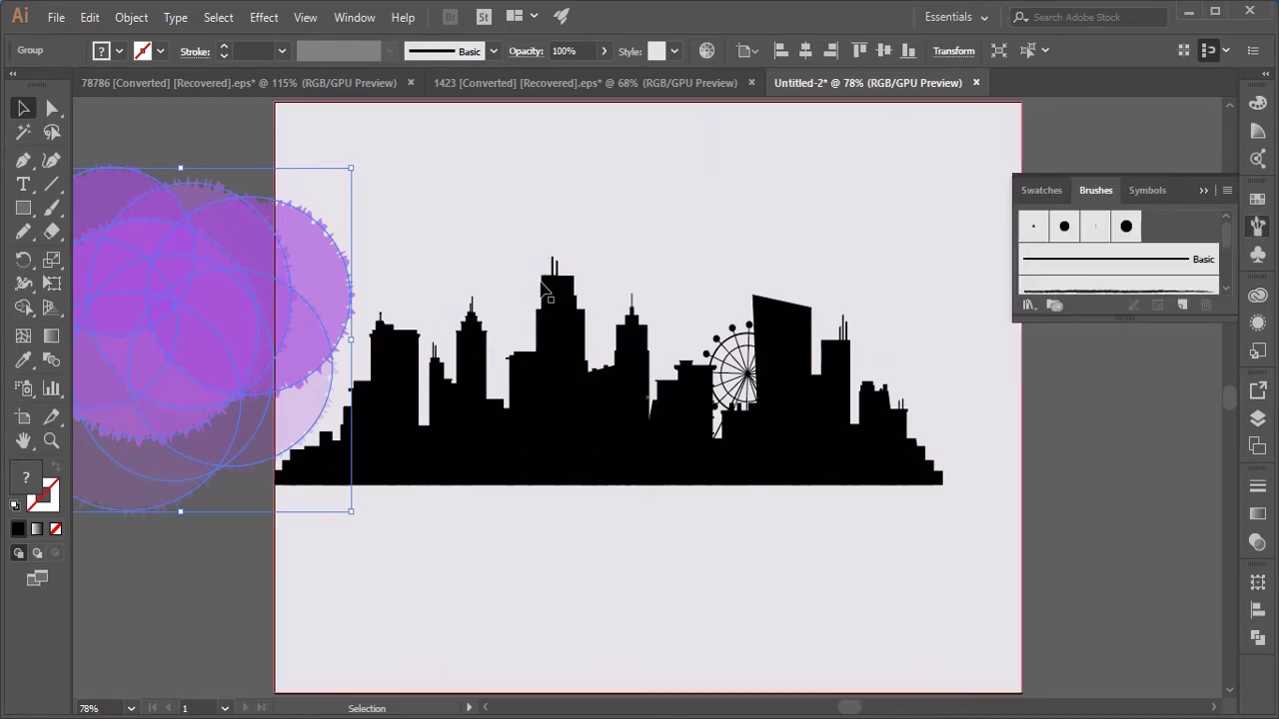
pyautogui.moveTo(205, 305)
pyautogui.mouseDown()
pyautogui.moveTo(1058, 247)
pyautogui.moveTo(1063, 258)
pyautogui.mouseUp()
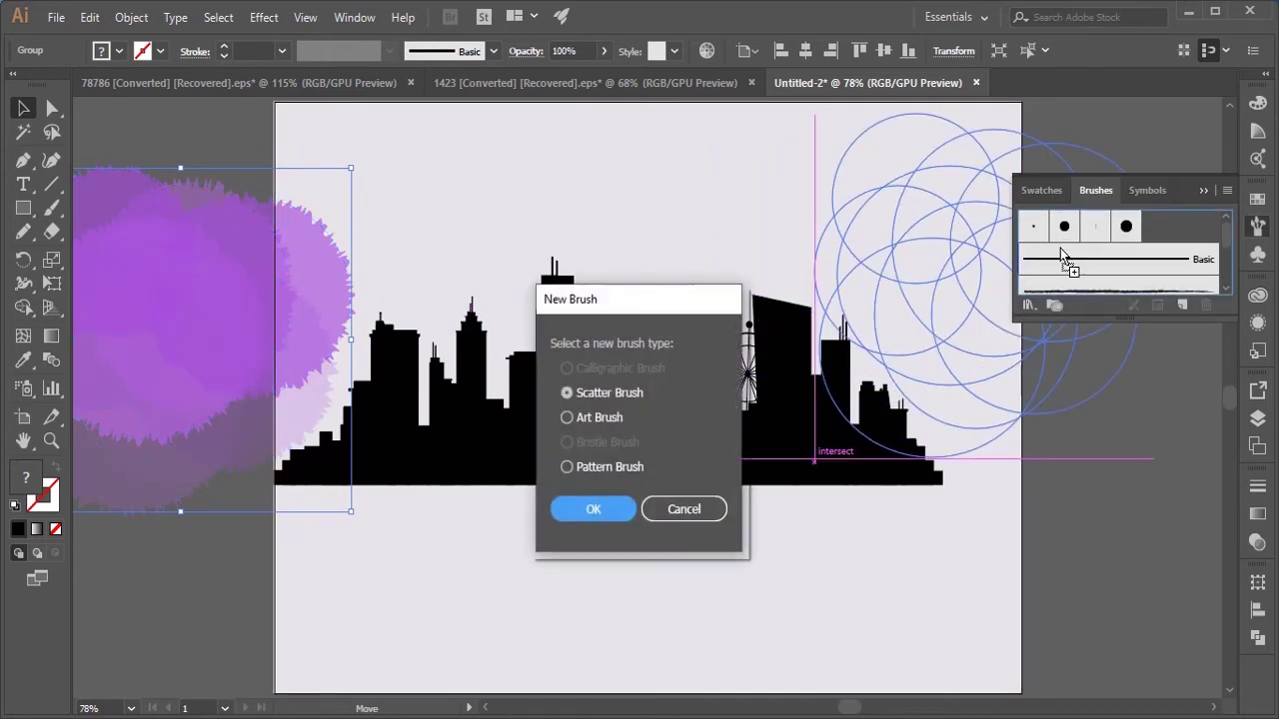
pyautogui.click(571, 418)
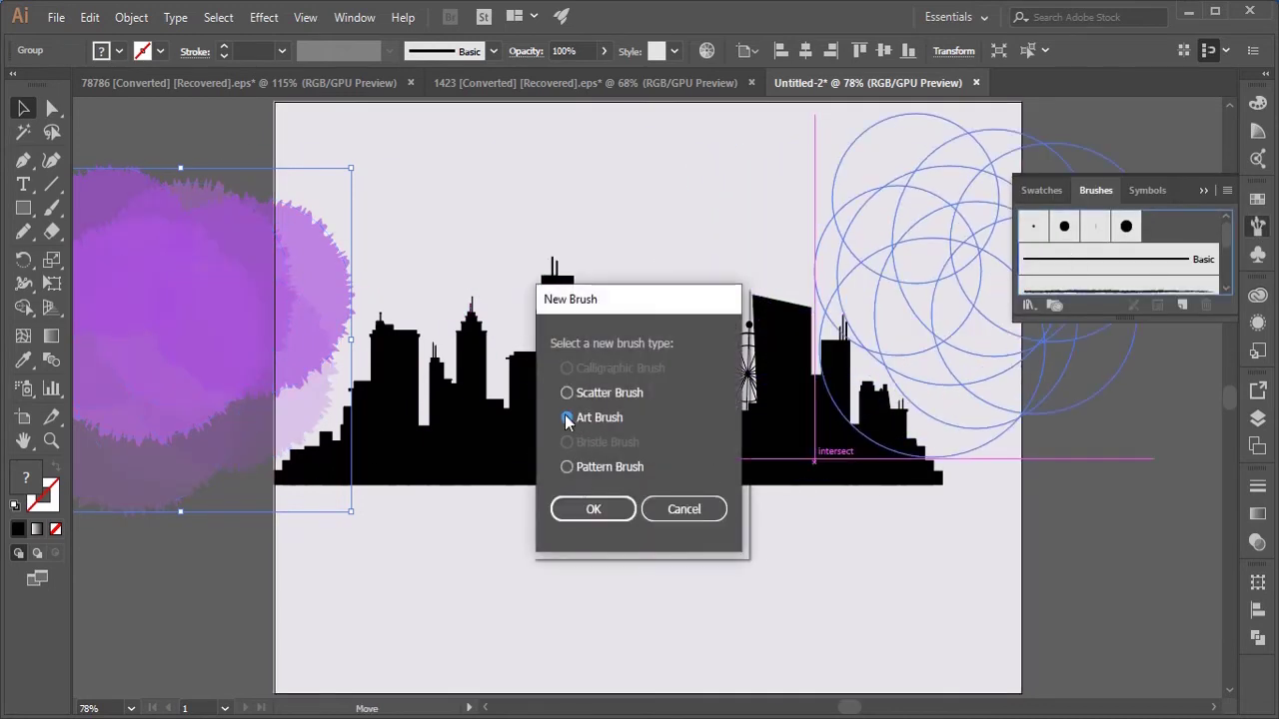
pyautogui.click(601, 511)
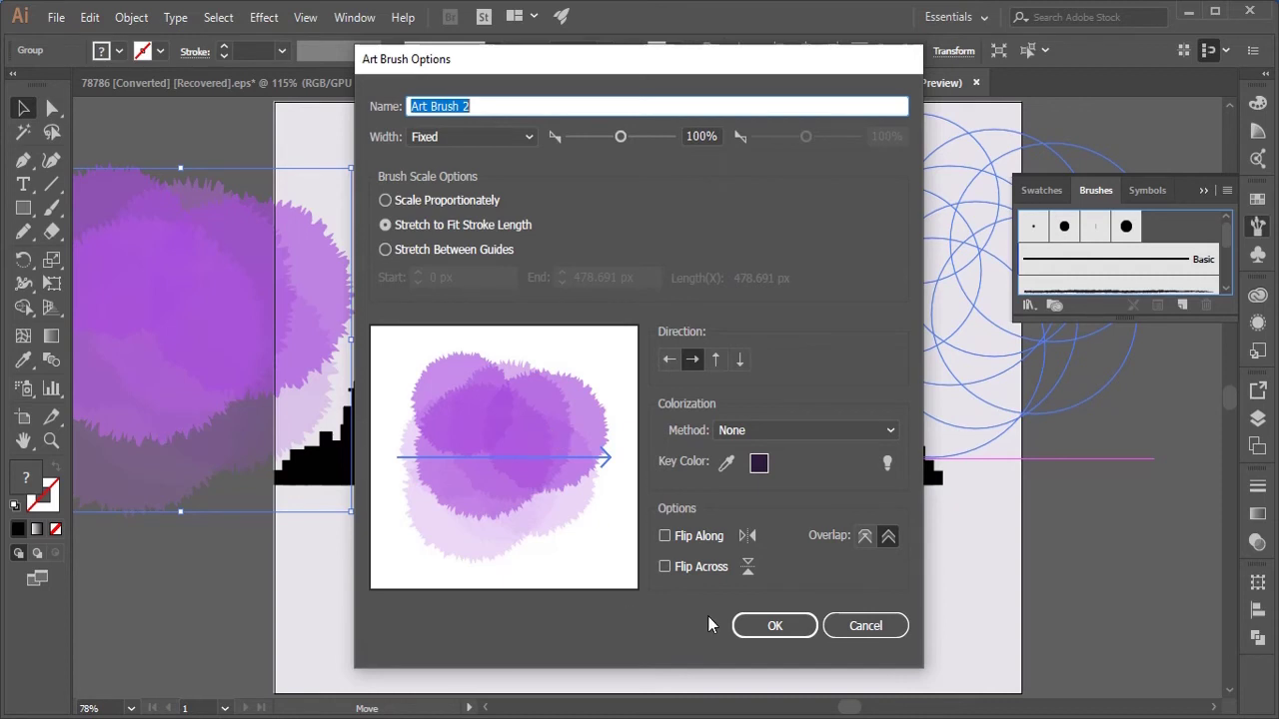
pyautogui.click(858, 426)
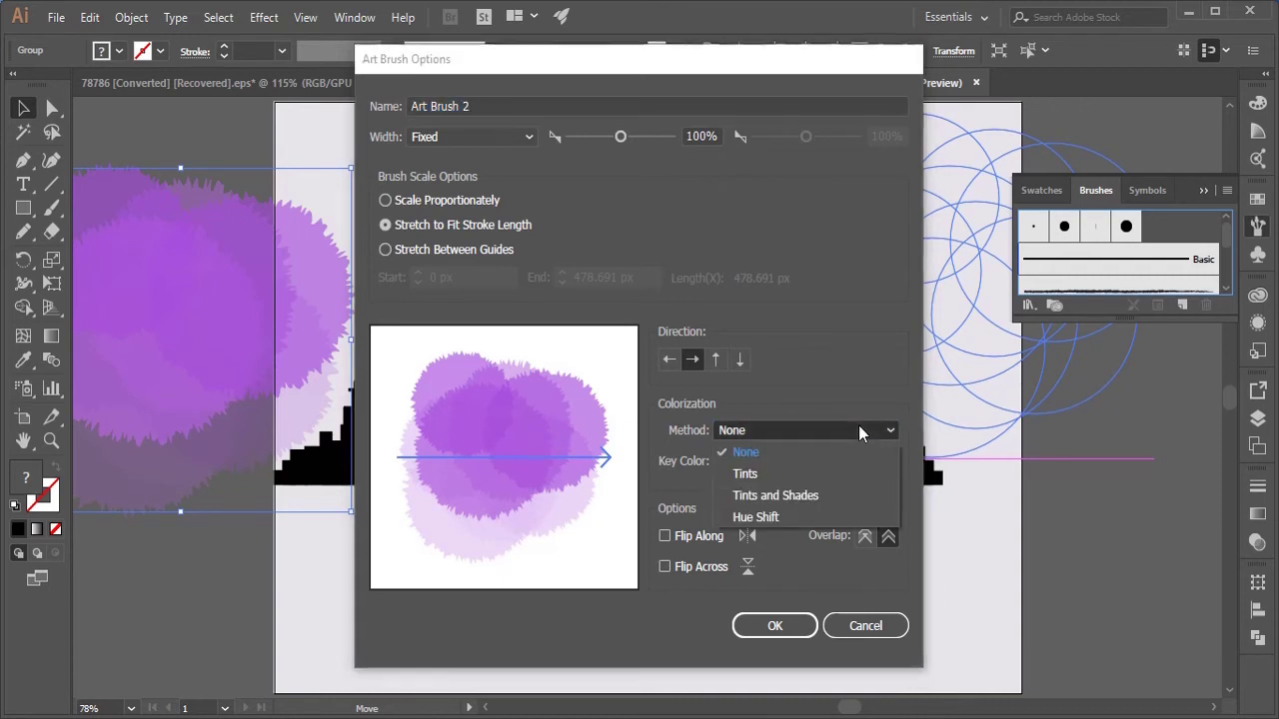
pyautogui.click(821, 512)
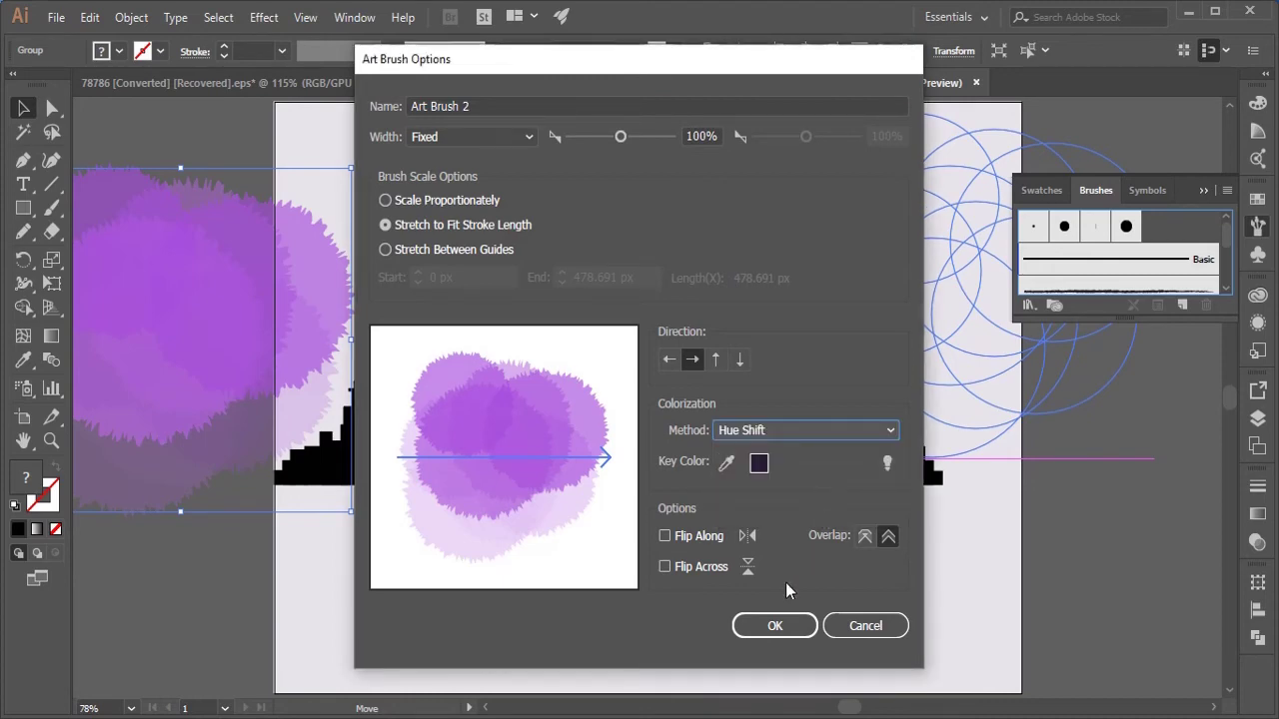
pyautogui.click(777, 625)
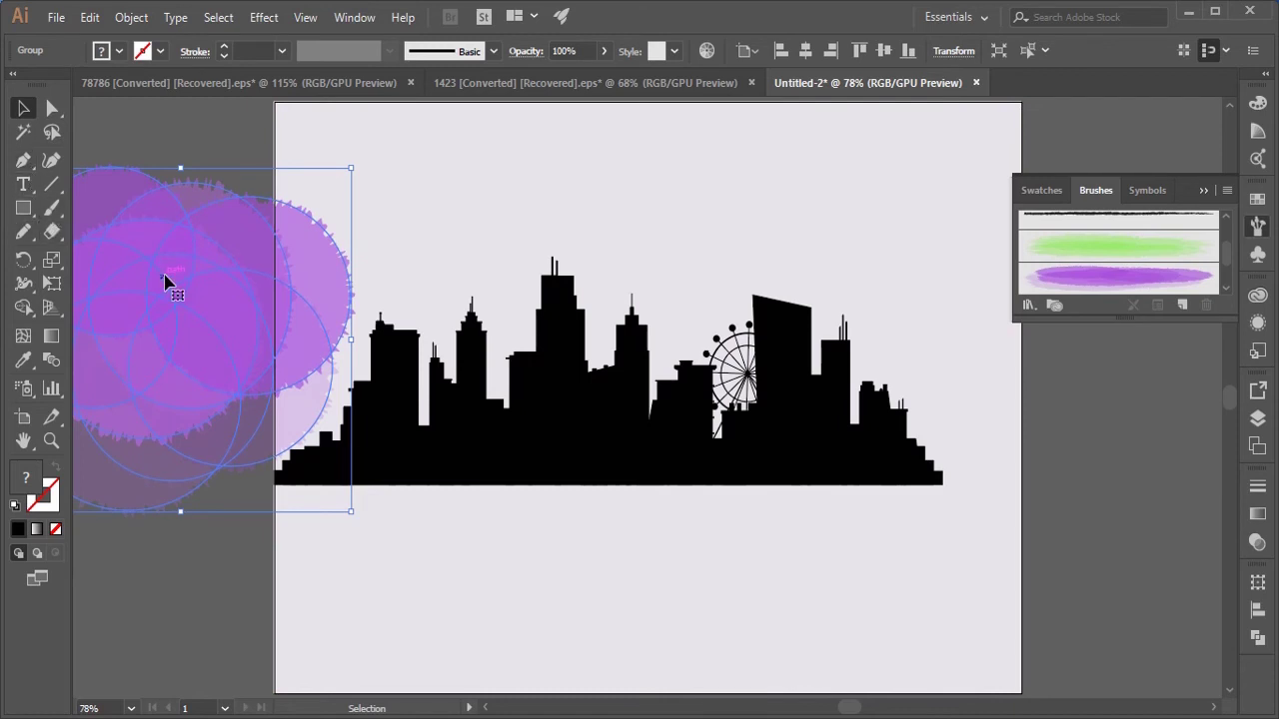
pyautogui.press('Delete')
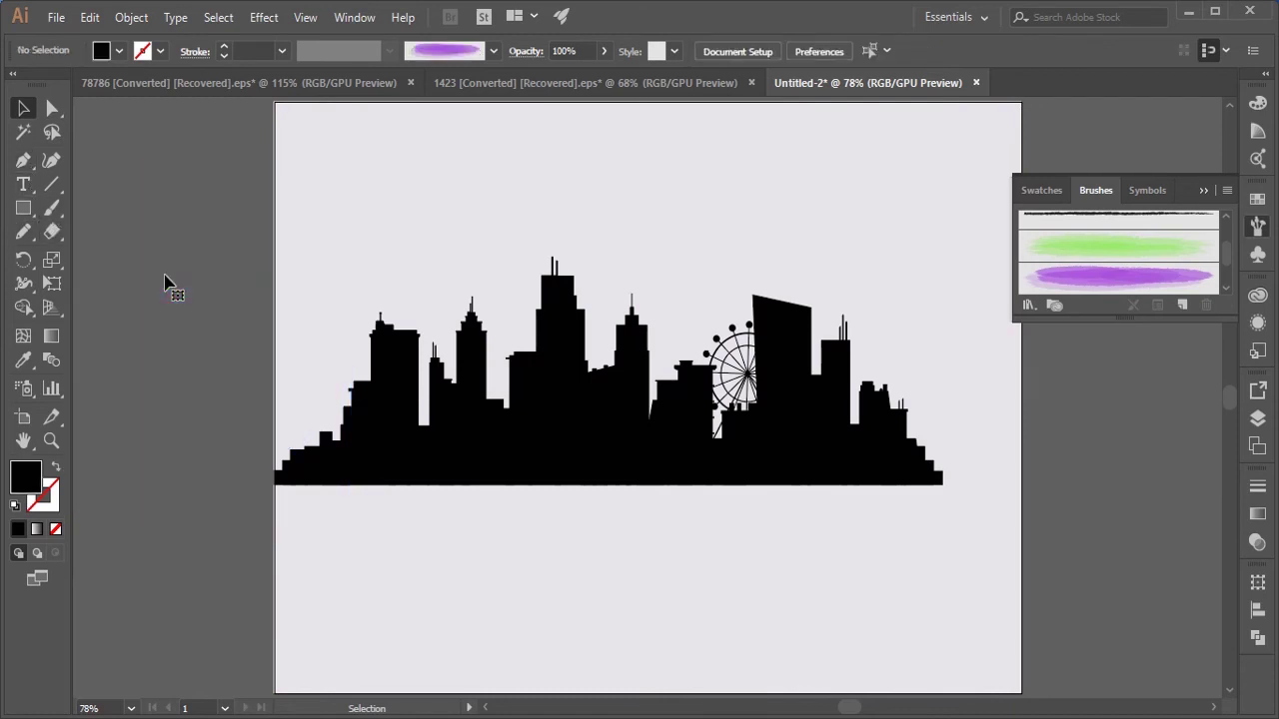
# Center the skyline horizontally on the artboard and scale it up proportionally to the artboard's full width
pyautogui.click(51, 208)
pyautogui.click(23, 107)
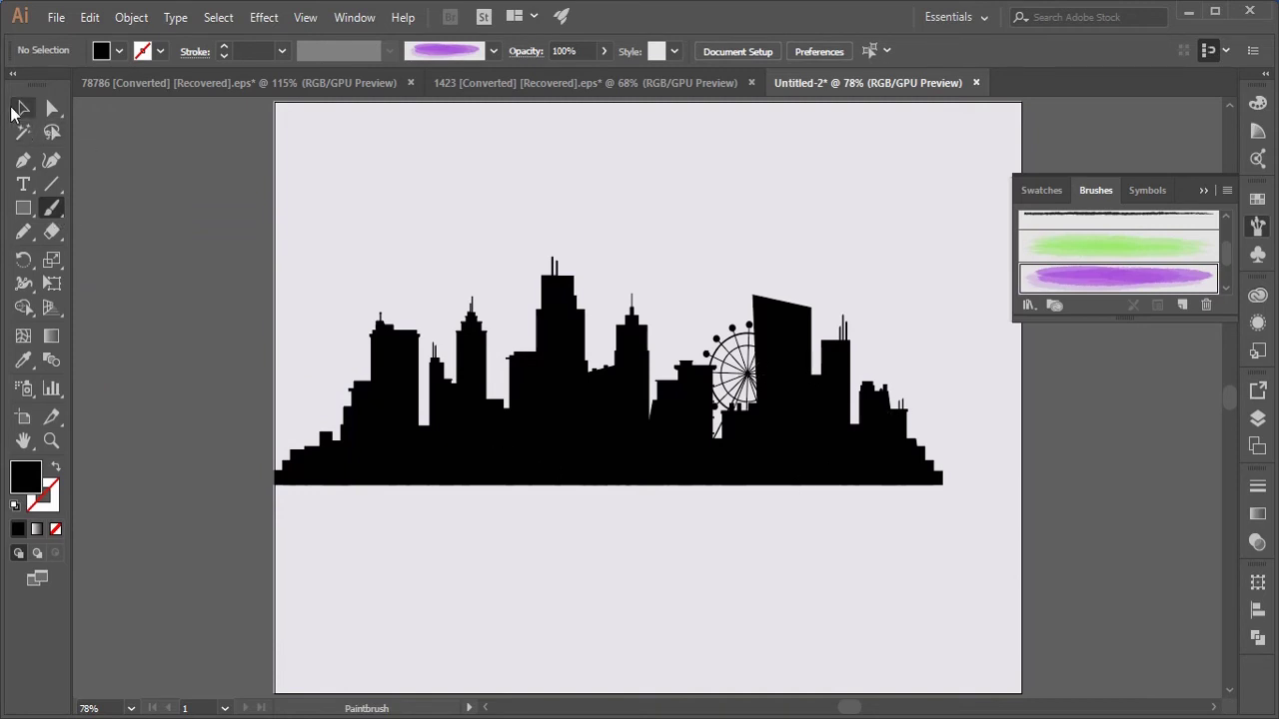
pyautogui.click(640, 446)
pyautogui.moveTo(640, 445); pyautogui.dragTo(642, 446)
pyautogui.hotkey('shift', 'Right')
pyautogui.hotkey('shift', 'Right')
pyautogui.hotkey('shift', 'Right')
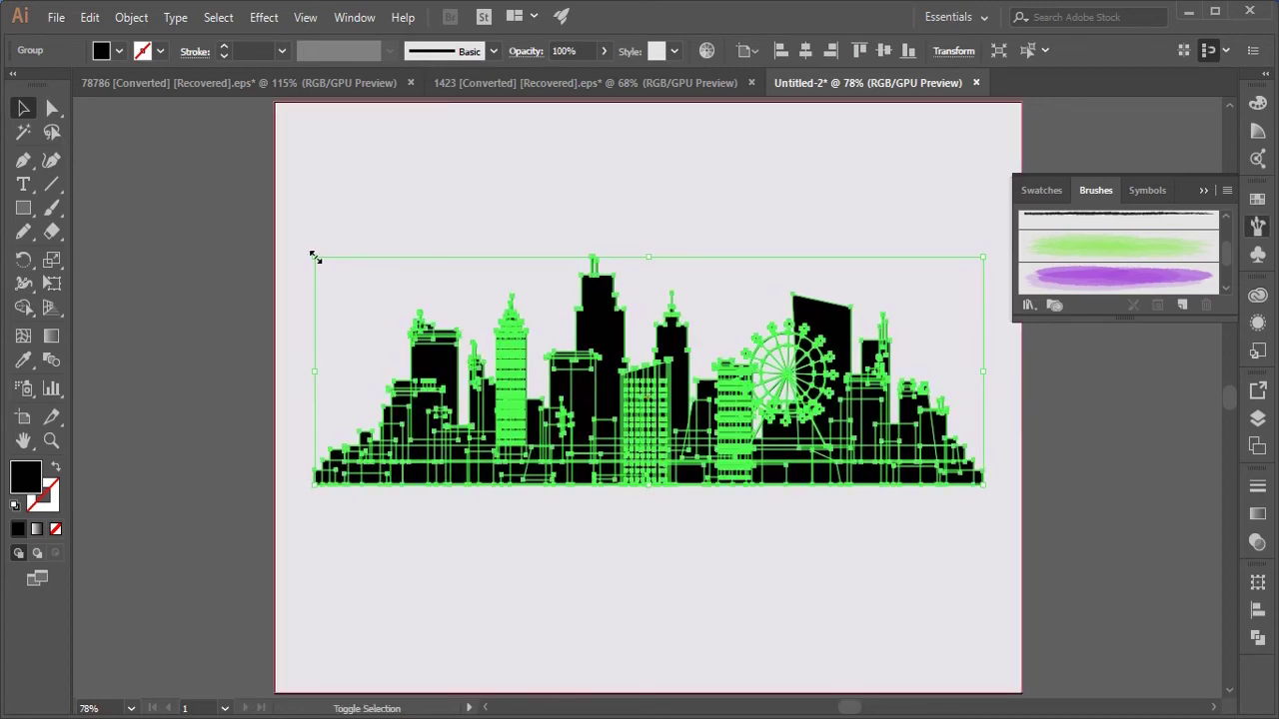
pyautogui.moveTo(317, 256); pyautogui.dragTo(277, 211)
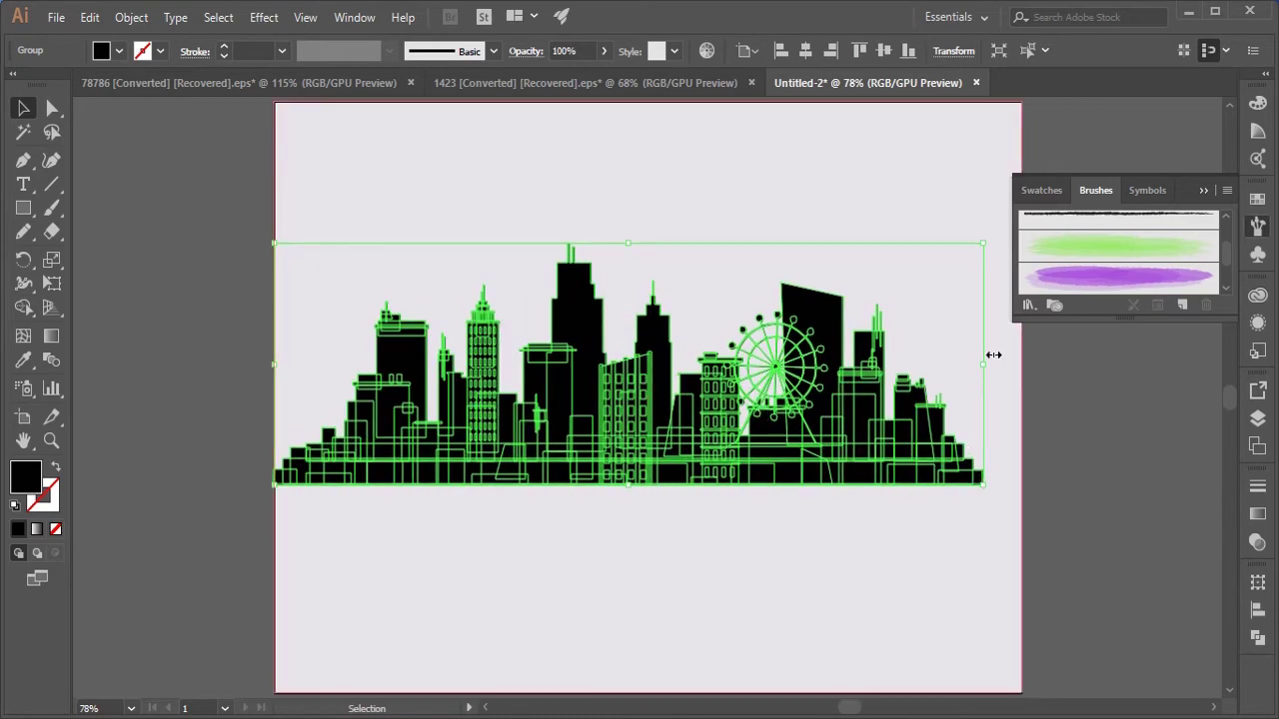
pyautogui.moveTo(984, 371); pyautogui.dragTo(1021, 364)
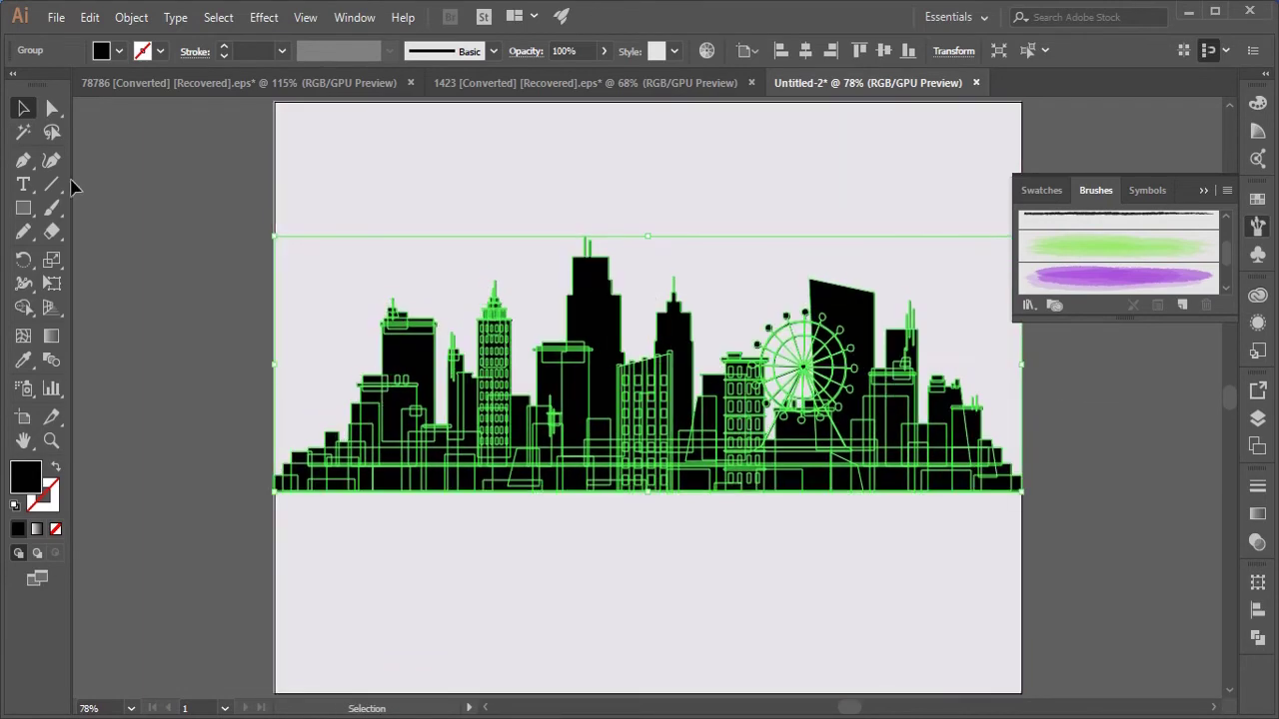
# Nudge the skyline group slightly upward on the artboard
pyautogui.click(129, 275)
pyautogui.click(650, 463)
pyautogui.press('Up')
pyautogui.press('Up')
pyautogui.press('Up')
pyautogui.press('Up')
pyautogui.press('Up')
pyautogui.press('Up')
pyautogui.press('Up')
pyautogui.press('Up')
pyautogui.press('Up')
pyautogui.press('Up')
pyautogui.press('Up')
pyautogui.press('Up')
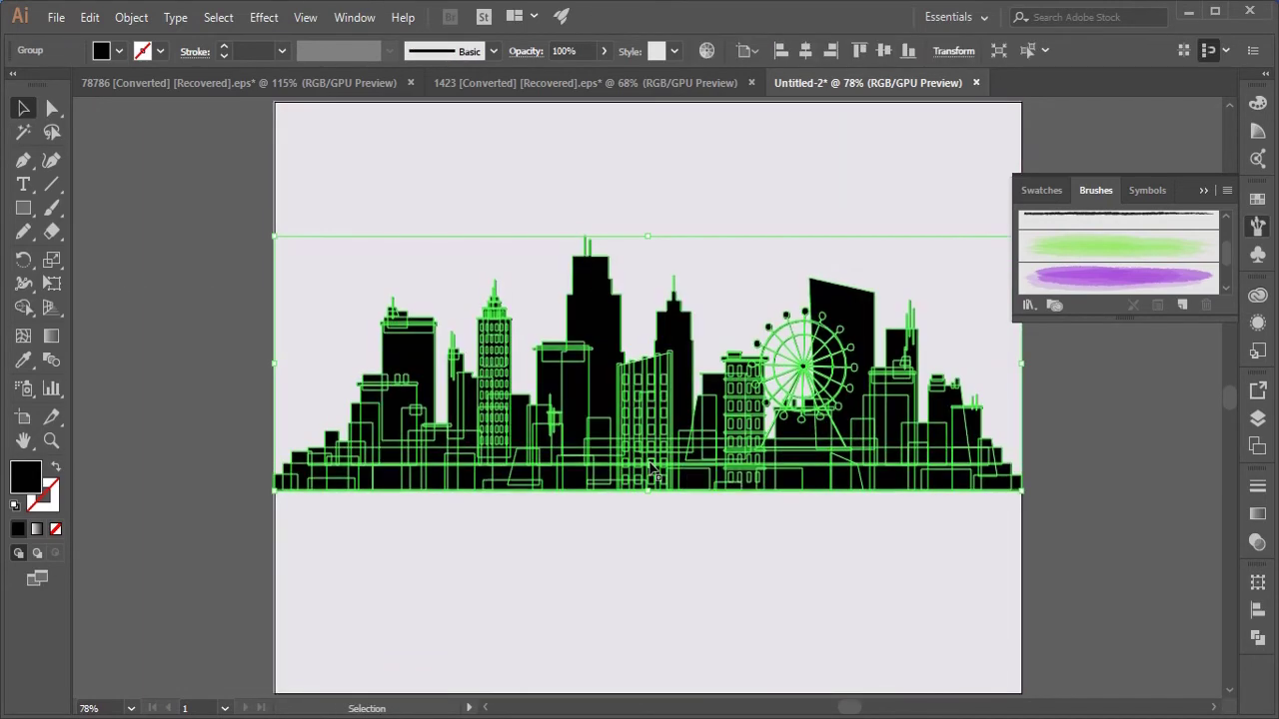
pyautogui.click(200, 457)
pyautogui.click(568, 403)
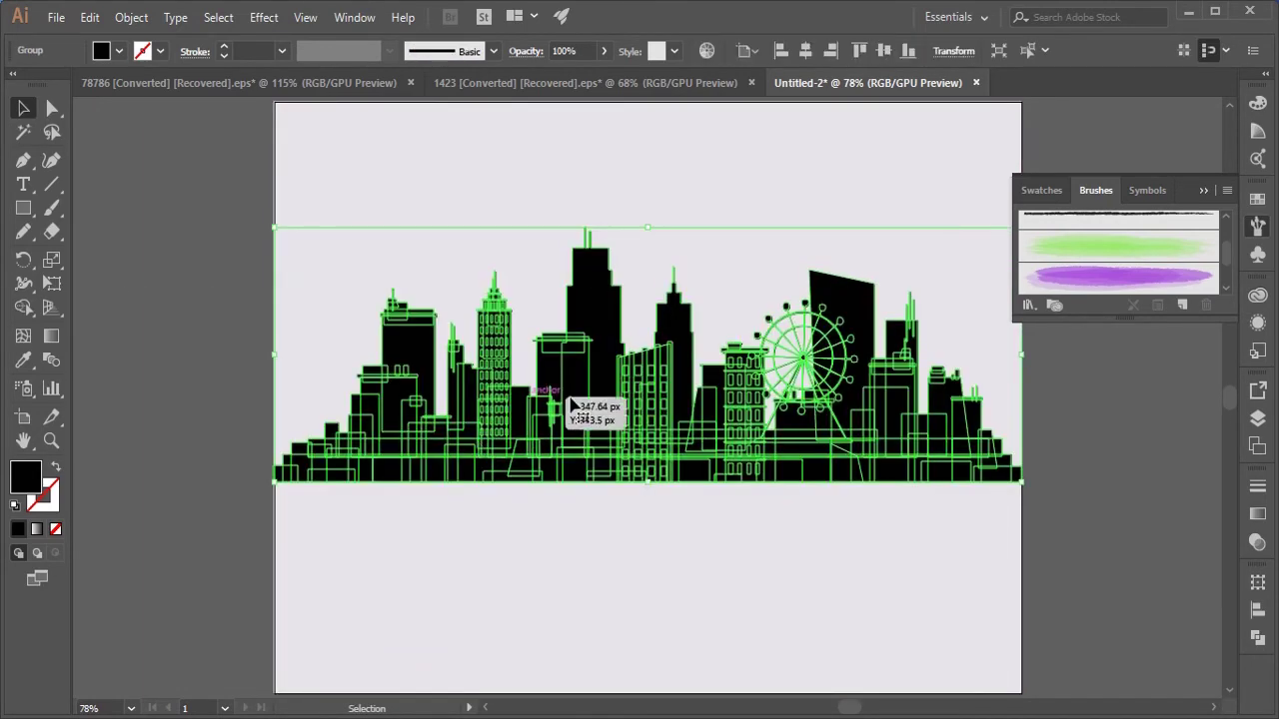
# Scale the skyline down slightly and center it with a small margin at both sides of the artboard
pyautogui.moveTo(272, 229); pyautogui.dragTo(342, 246)
pyautogui.moveTo(690, 425); pyautogui.dragTo(656, 417)
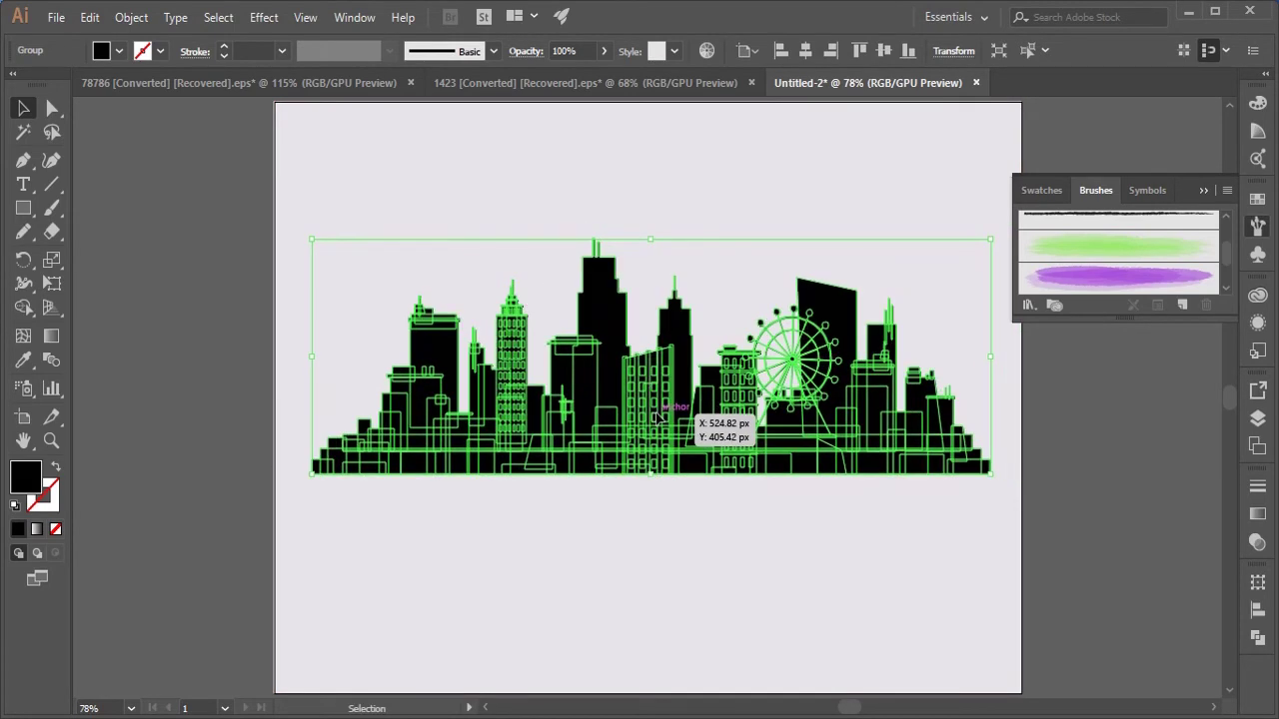
pyautogui.click(1093, 449)
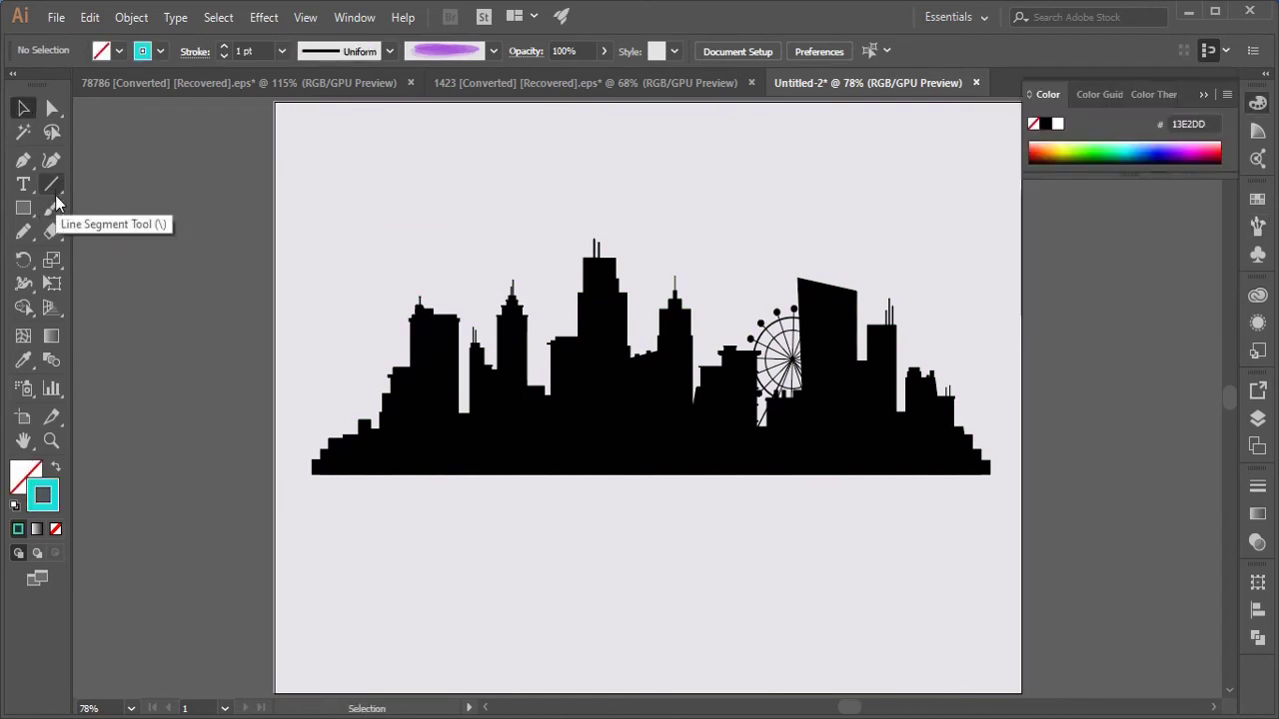
# Paint four cyan 13E2DD strokes behind the skyline with the Paintbrush and the purple splatter art brush
pyautogui.click(52, 208)
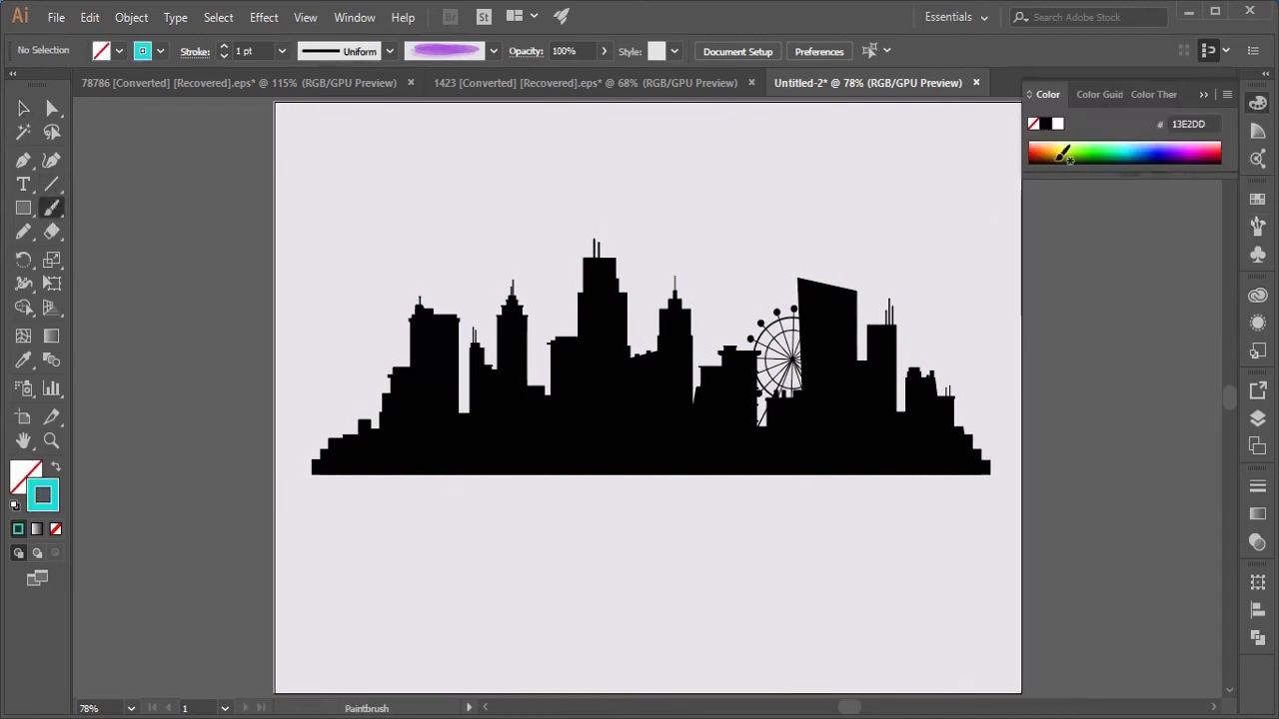
pyautogui.click(1258, 227)
pyautogui.moveTo(741, 365); pyautogui.dragTo(817, 335)
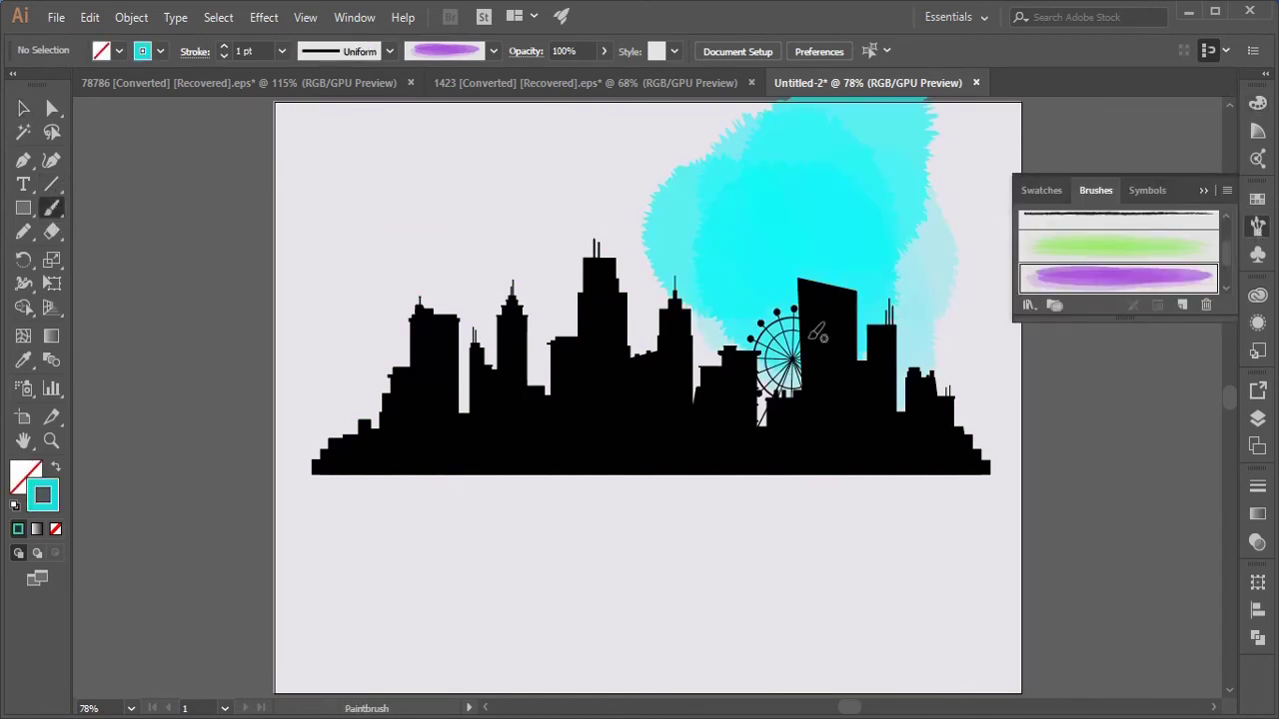
pyautogui.moveTo(599, 229); pyautogui.dragTo(519, 490)
pyautogui.moveTo(390, 400); pyautogui.dragTo(240, 479)
pyautogui.moveTo(865, 530); pyautogui.dragTo(999, 432)
# Lower the opacity of the large cyan stroke above the Ferris wheel
pyautogui.click(23, 108)
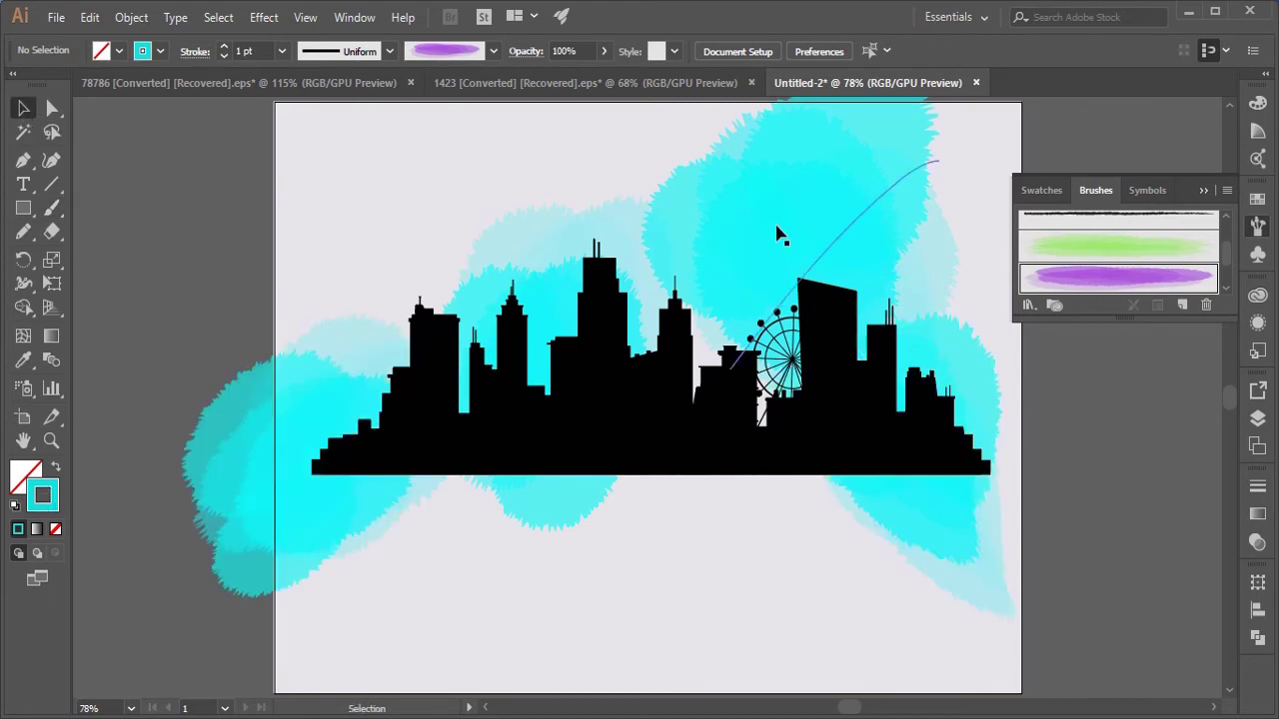
pyautogui.click(780, 235)
pyautogui.click(604, 50)
pyautogui.moveTo(603, 74); pyautogui.dragTo(559, 77)
# Reposition the four cyan strokes closer behind the skyline so they overlap the buildings
pyautogui.moveTo(830, 192); pyautogui.dragTo(821, 298)
pyautogui.moveTo(961, 530); pyautogui.dragTo(939, 459)
pyautogui.moveTo(585, 530); pyautogui.dragTo(571, 480)
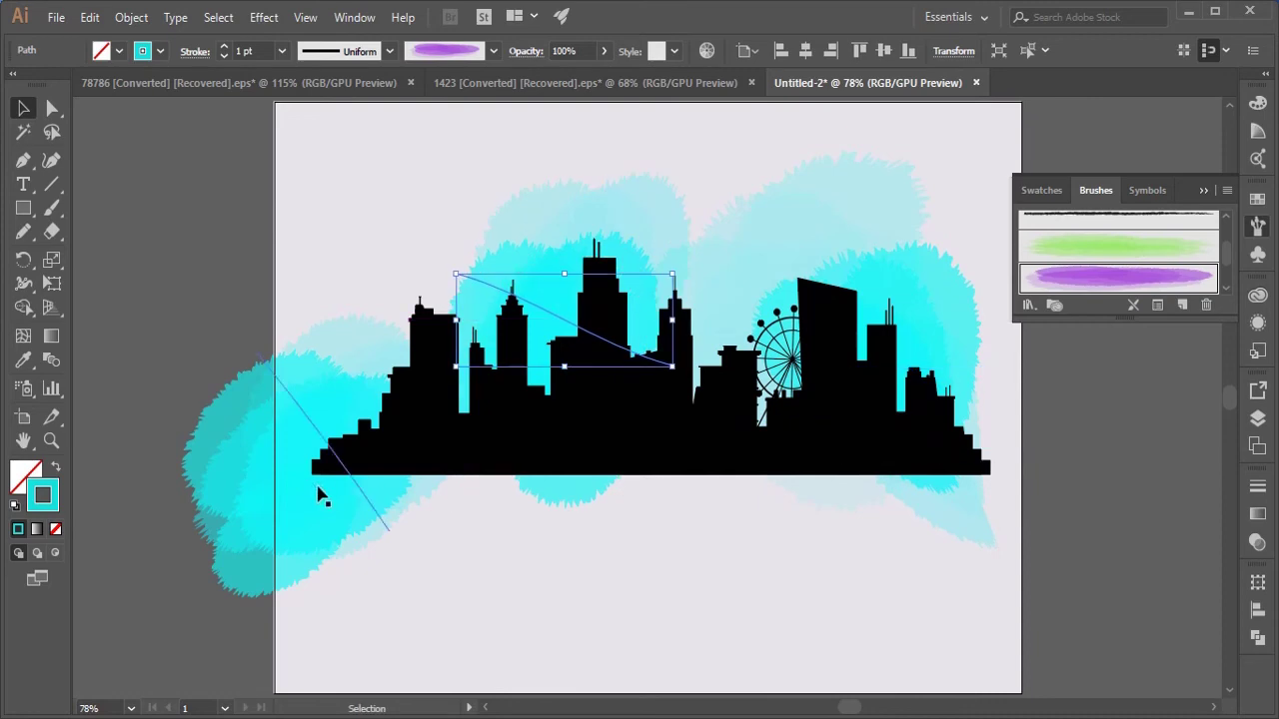
pyautogui.moveTo(320, 490); pyautogui.dragTo(346, 440)
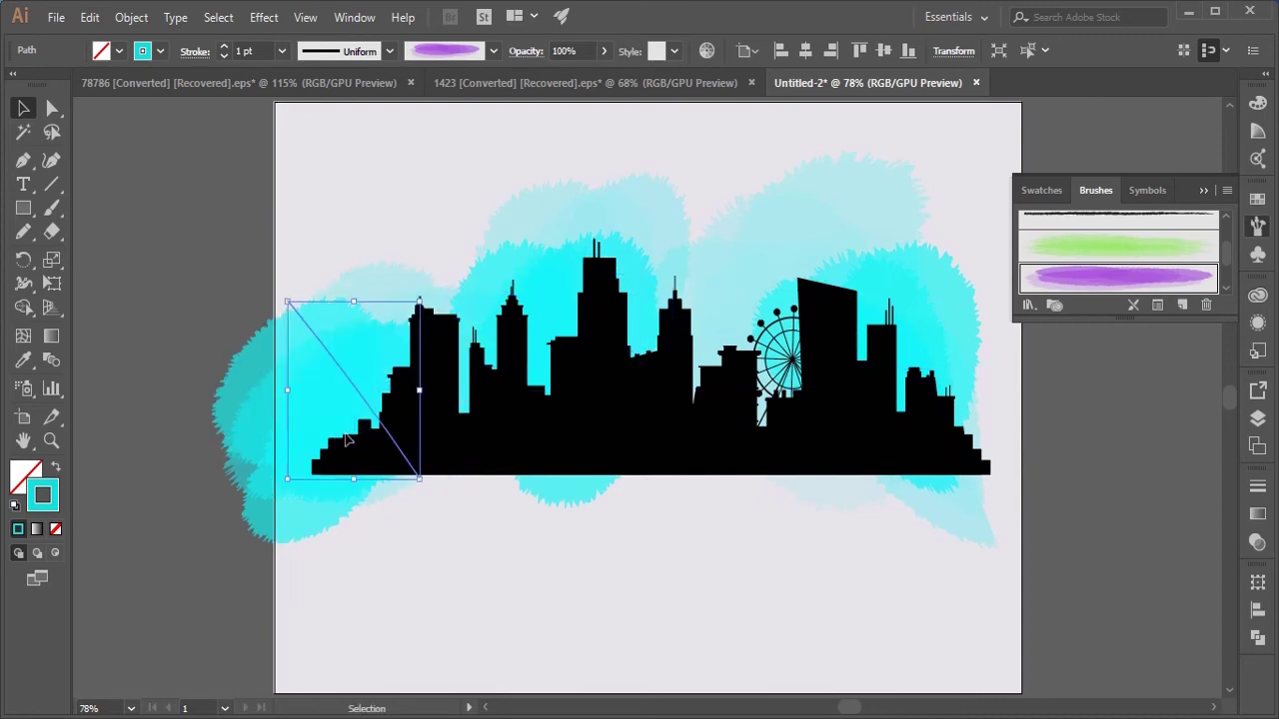
# Change the leftmost brush stroke's color to blue 145EE0
pyautogui.doubleClick(44, 505)
pyautogui.click(987, 403)
pyautogui.click(1147, 318)
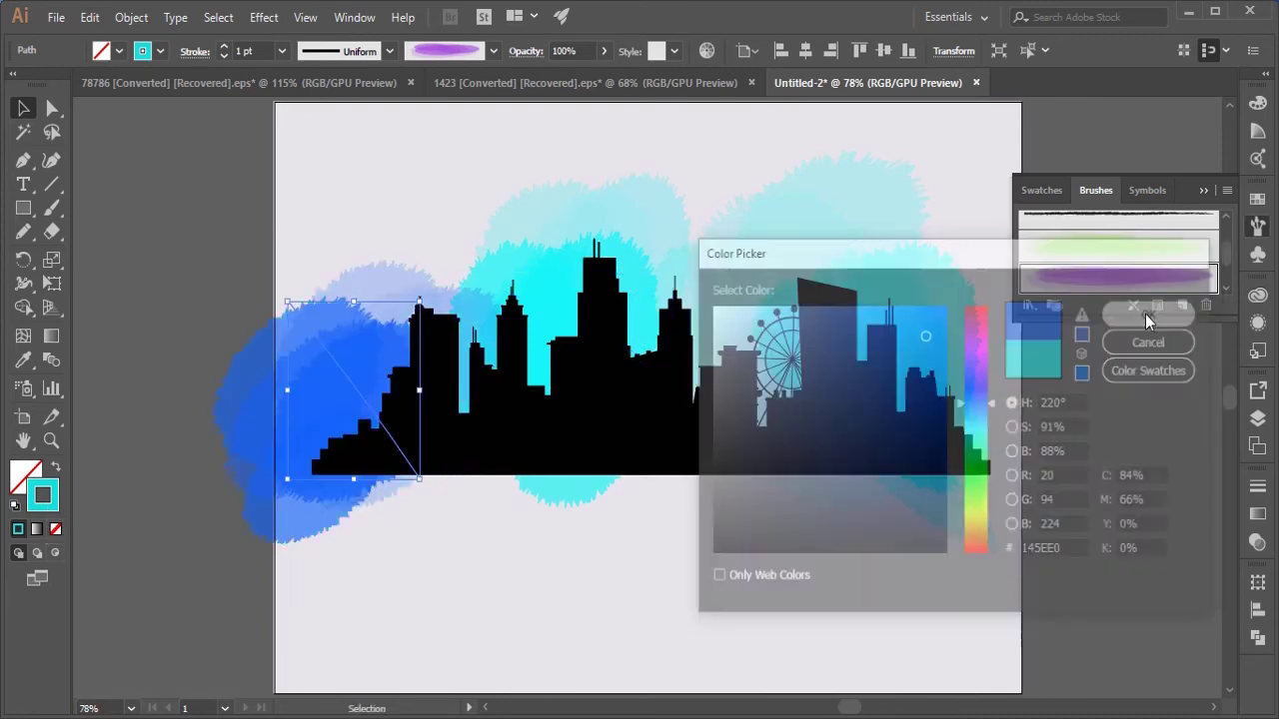
# Undo the leftmost stroke's color change and set the stroke color for new strokes to blue 132FBA
pyautogui.hotkey('ctrl', 'z')
pyautogui.click(133, 176)
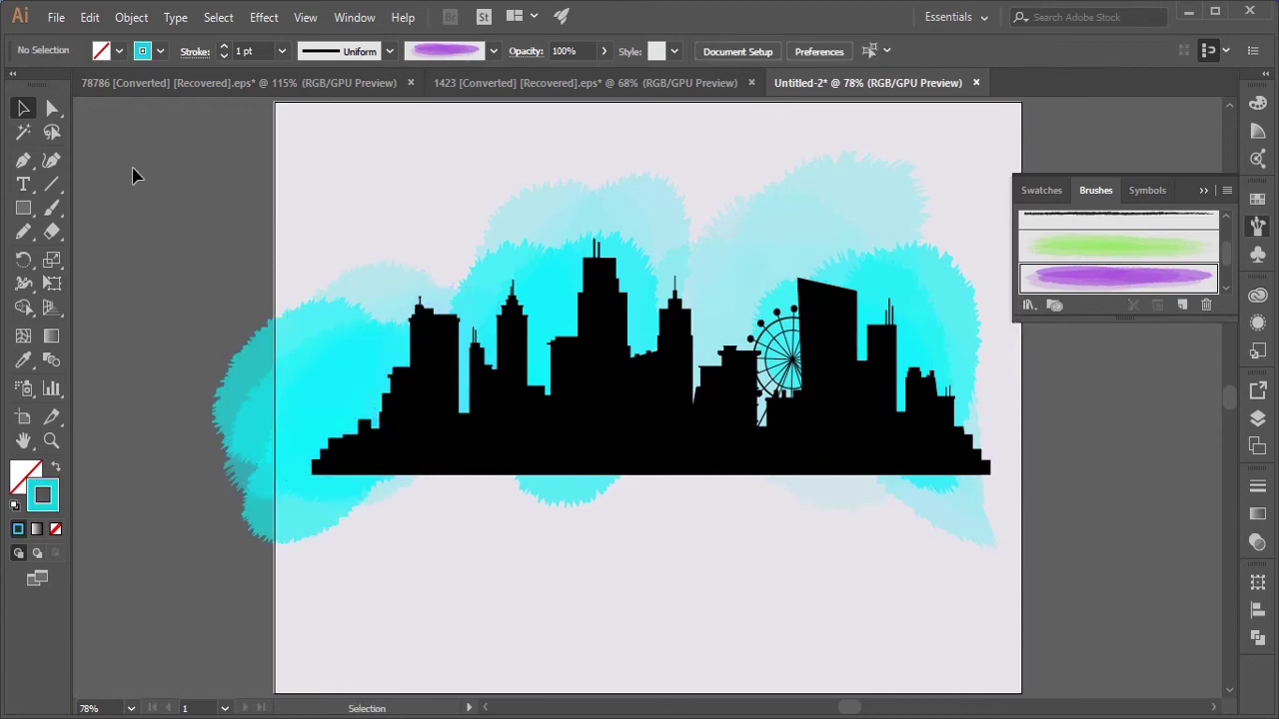
pyautogui.doubleClick(48, 506)
pyautogui.click(976, 403)
pyautogui.click(925, 371)
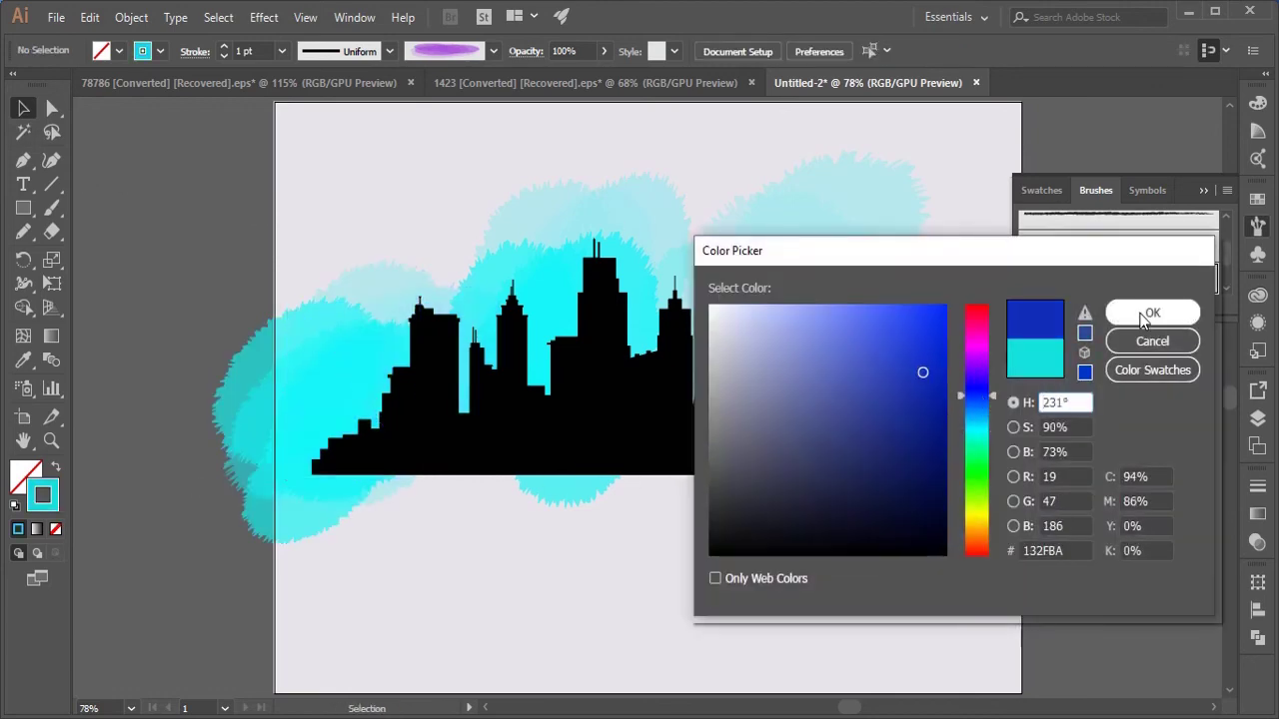
pyautogui.click(1147, 311)
# Paint small blue strokes beside the Ferris wheel and behind the left-central towers with the Paintbrush and the green splatter art brush
pyautogui.click(54, 209)
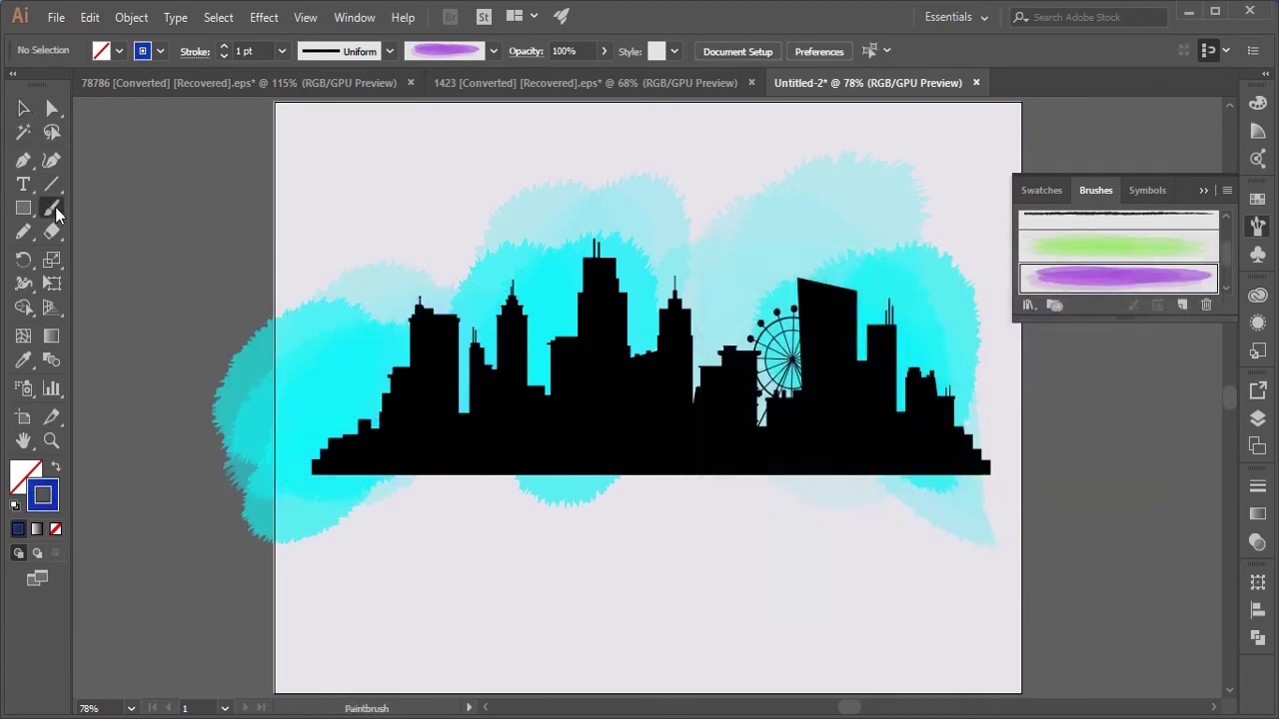
pyautogui.click(1085, 249)
pyautogui.moveTo(734, 399); pyautogui.dragTo(789, 297)
pyautogui.moveTo(529, 384); pyautogui.dragTo(560, 299)
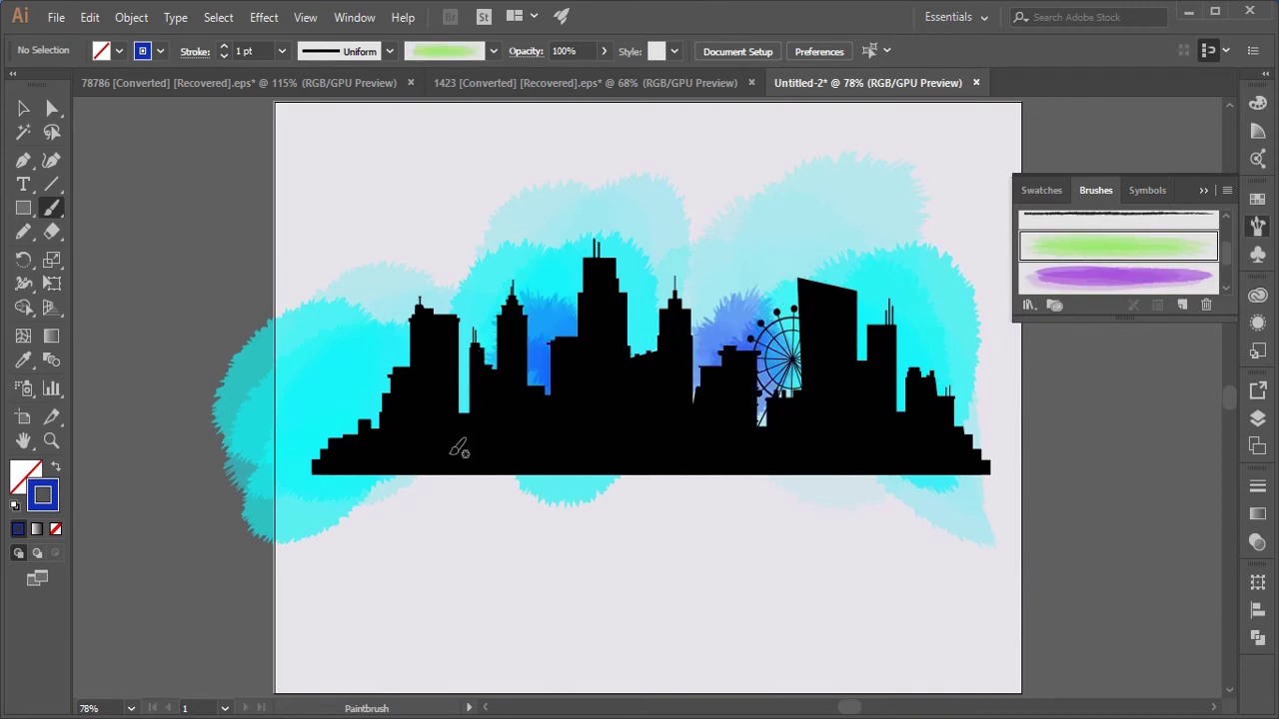
# Try painting blue strokes along the skyline's lower edge, and undo them
pyautogui.moveTo(457, 449)
pyautogui.mouseDown()
pyautogui.moveTo(389, 500)
pyautogui.moveTo(555, 483)
pyautogui.mouseUp()
pyautogui.moveTo(608, 531); pyautogui.dragTo(790, 469)
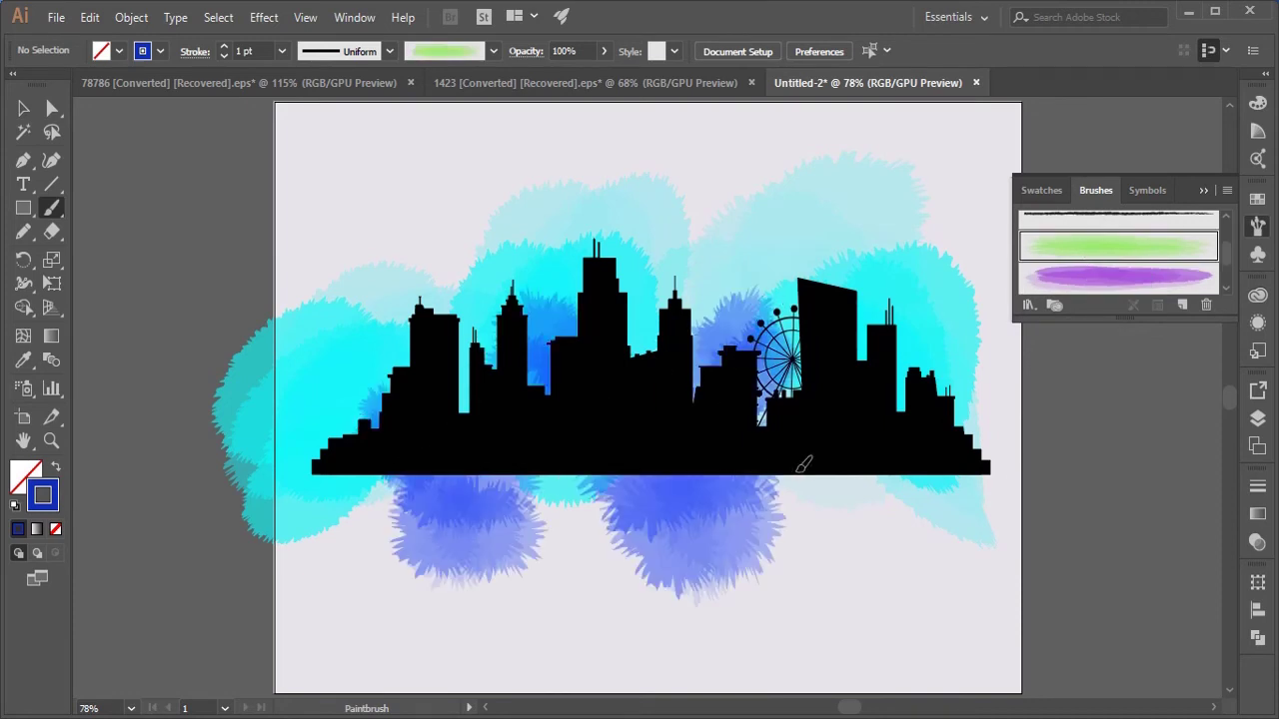
pyautogui.moveTo(529, 476); pyautogui.dragTo(663, 471)
pyautogui.hotkey('ctrl', 'z')
pyautogui.hotkey('ctrl', 'z')
pyautogui.hotkey('ctrl', 'z')
# Paint a small blue stroke between the buildings near the skyline's right end
pyautogui.moveTo(913, 378); pyautogui.dragTo(917, 325)
pyautogui.hotkey('ctrl', 'z')
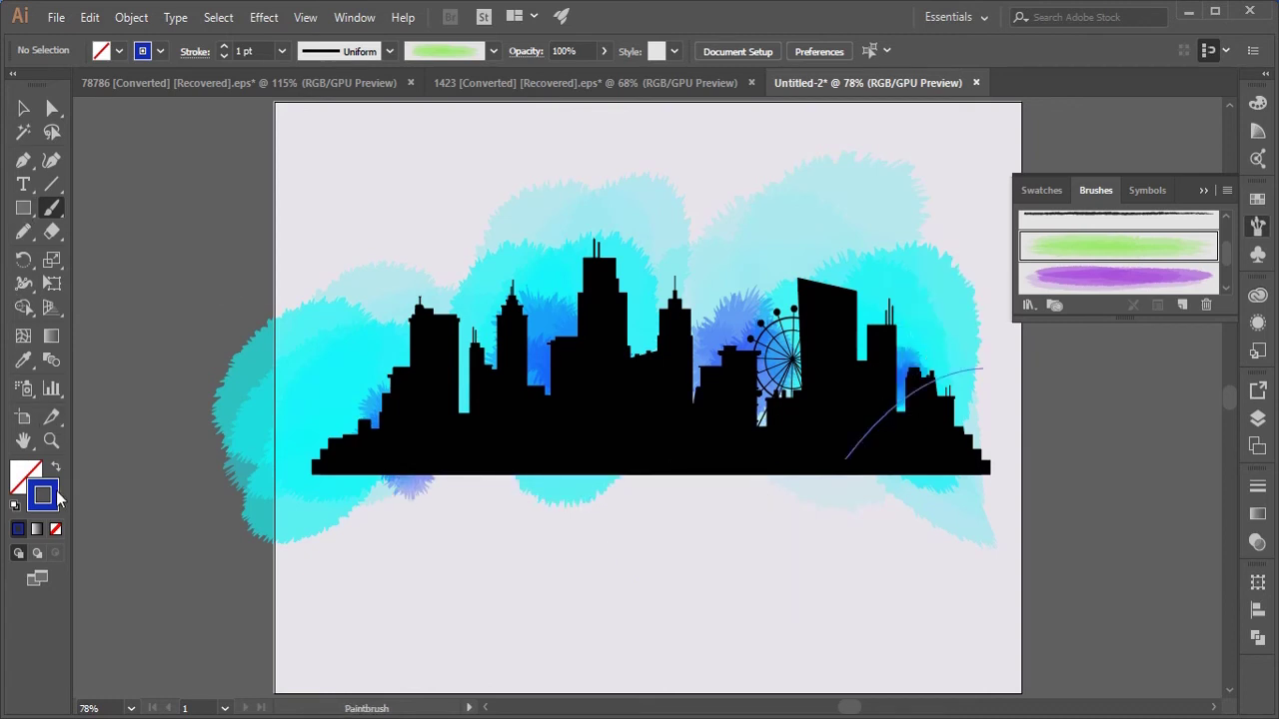
pyautogui.click(22, 108)
# Set the stroke color to yellow F4FF1A and paint a stroke behind the left-hand buildings with the purple splatter art brush
pyautogui.doubleClick(43, 494)
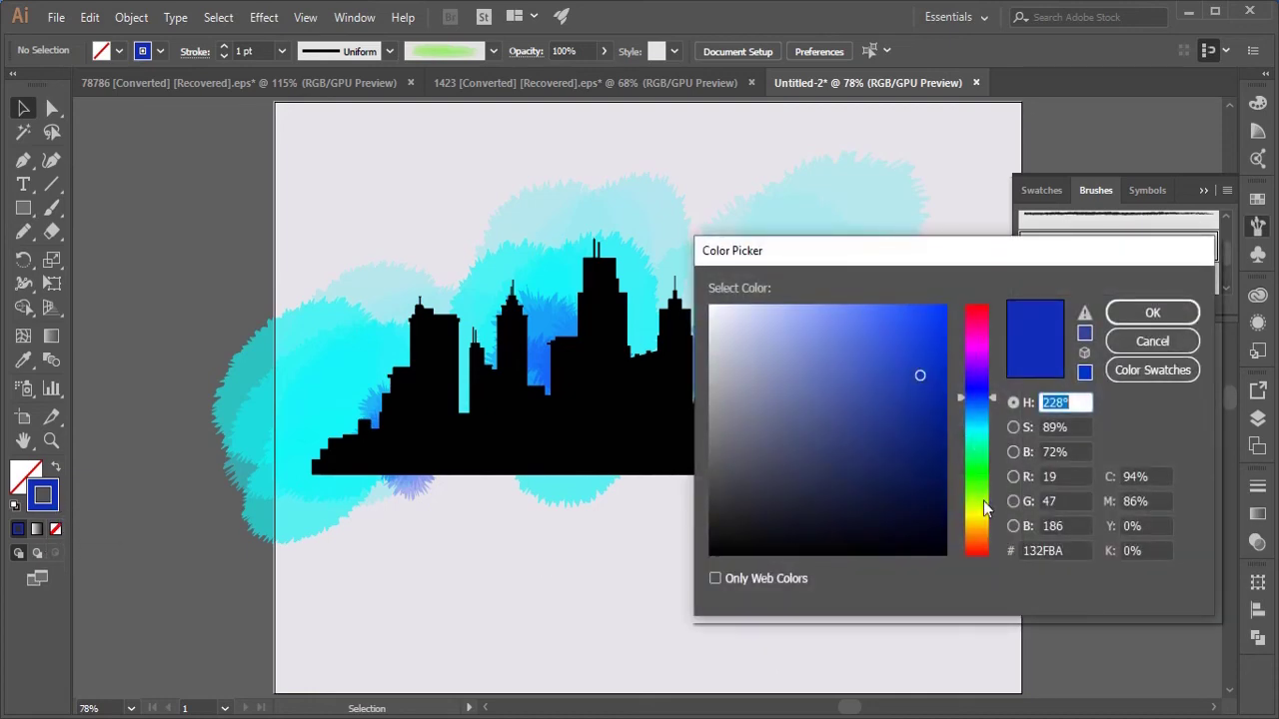
pyautogui.click(984, 507)
pyautogui.moveTo(924, 325); pyautogui.dragTo(921, 300)
pyautogui.click(1113, 305)
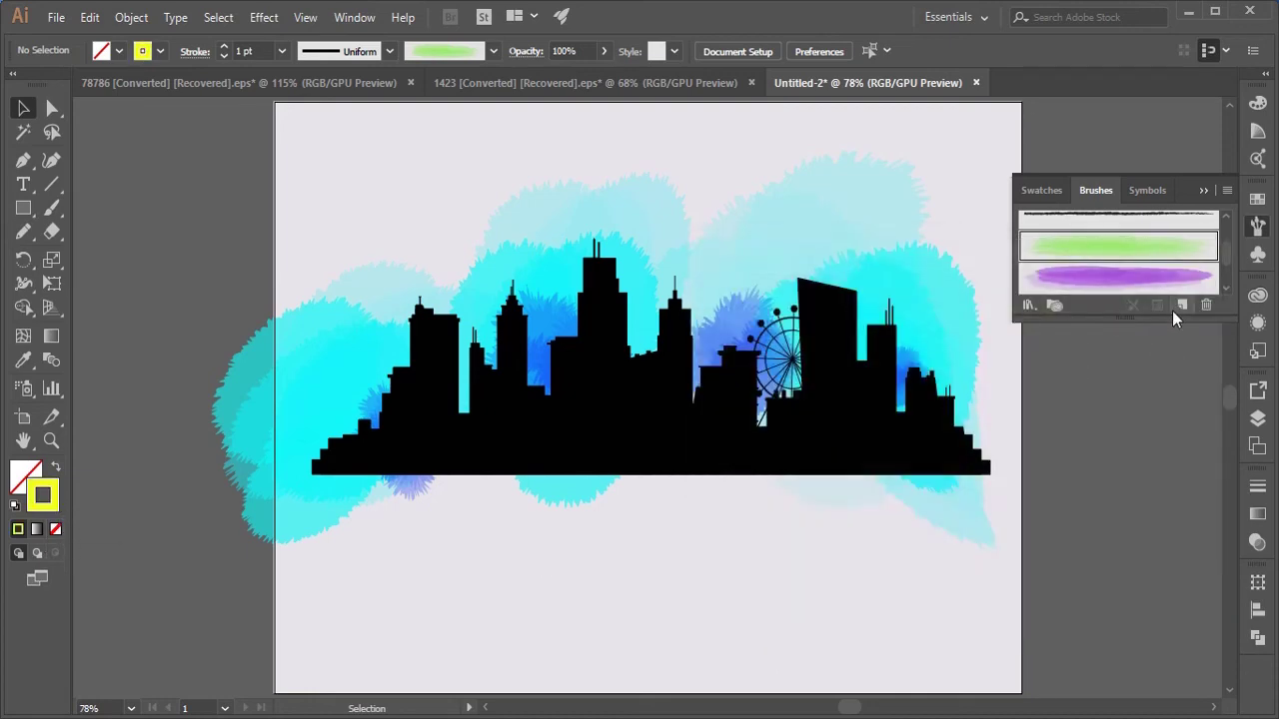
pyautogui.click(1117, 277)
pyautogui.click(52, 207)
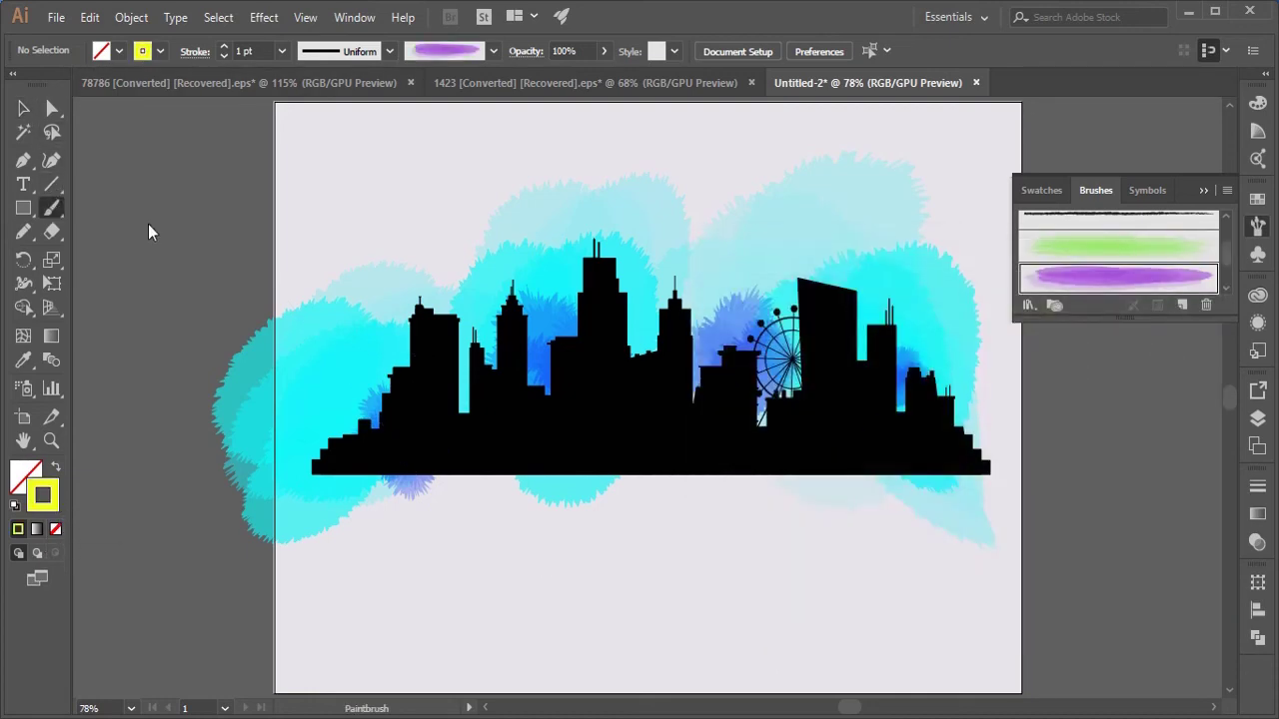
pyautogui.moveTo(405, 402); pyautogui.dragTo(422, 186)
# Try painting two more yellow strokes above the skyline, and undo them
pyautogui.moveTo(478, 230); pyautogui.dragTo(546, 140)
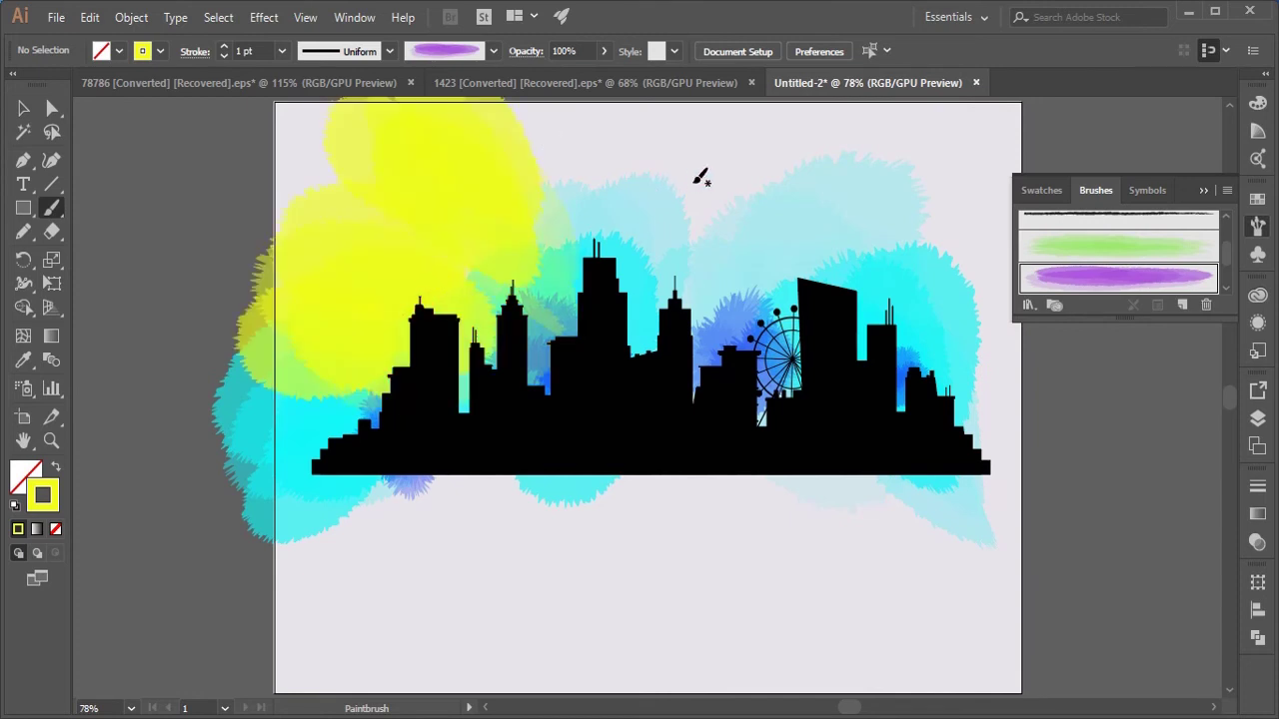
pyautogui.moveTo(694, 182); pyautogui.dragTo(661, 101)
pyautogui.hotkey('ctrl', 'z')
pyautogui.hotkey('ctrl', 'z')
# Lower the opacity of the yellow stroke behind the left-hand buildings to 57%
pyautogui.click(24, 108)
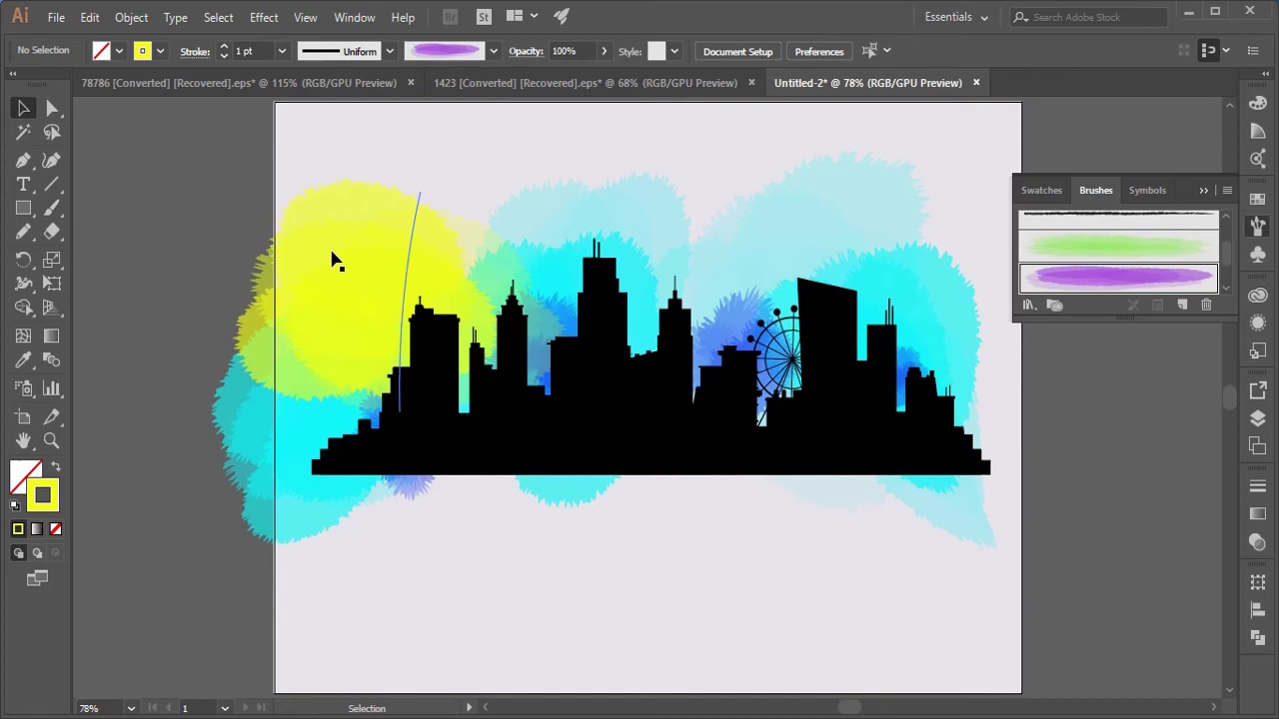
pyautogui.click(603, 51)
pyautogui.hotkey('ctrl', 'z')
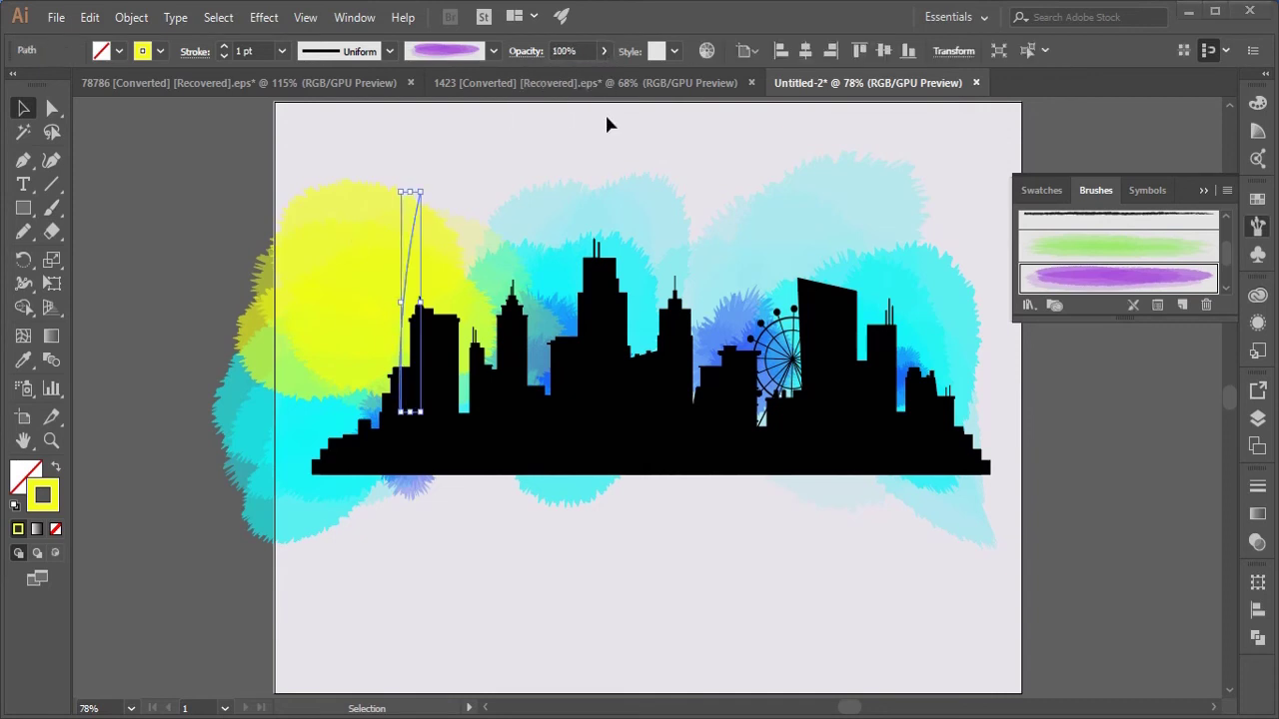
pyautogui.moveTo(579, 78); pyautogui.dragTo(573, 81)
pyautogui.click(123, 162)
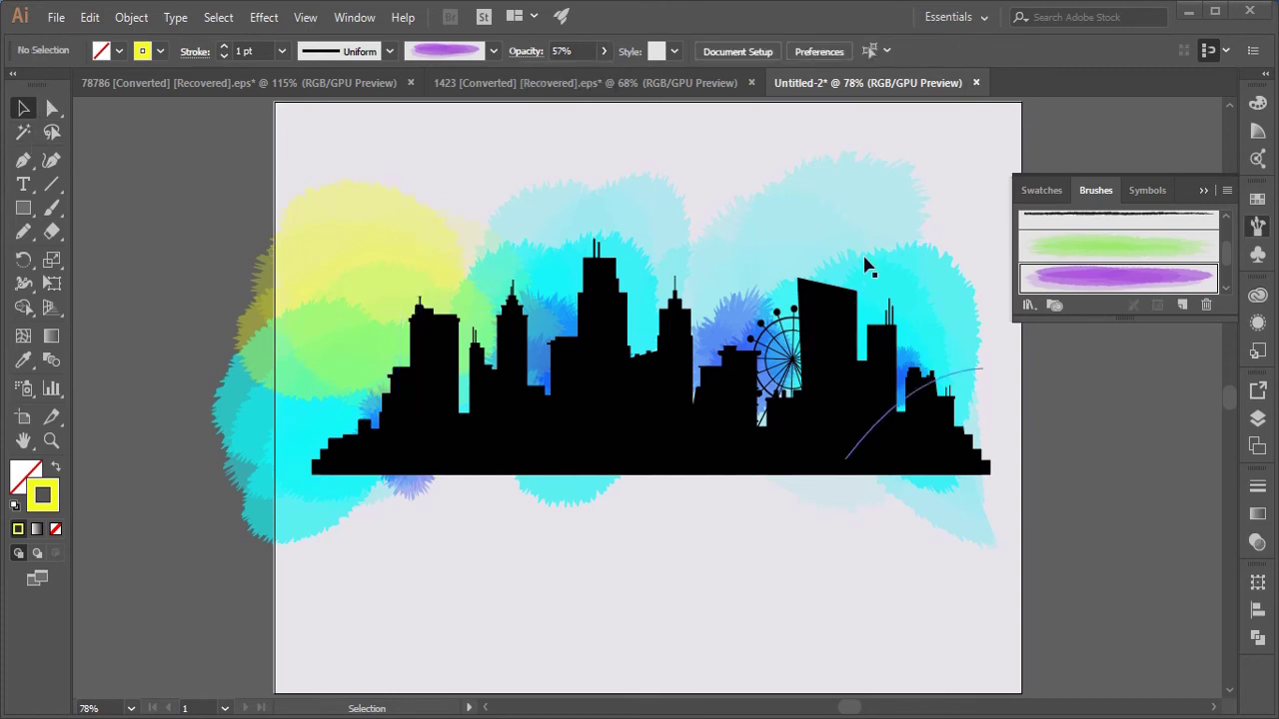
# Paint a short yellow stroke above the right-hand towers and move it down behind those buildings
pyautogui.click(53, 209)
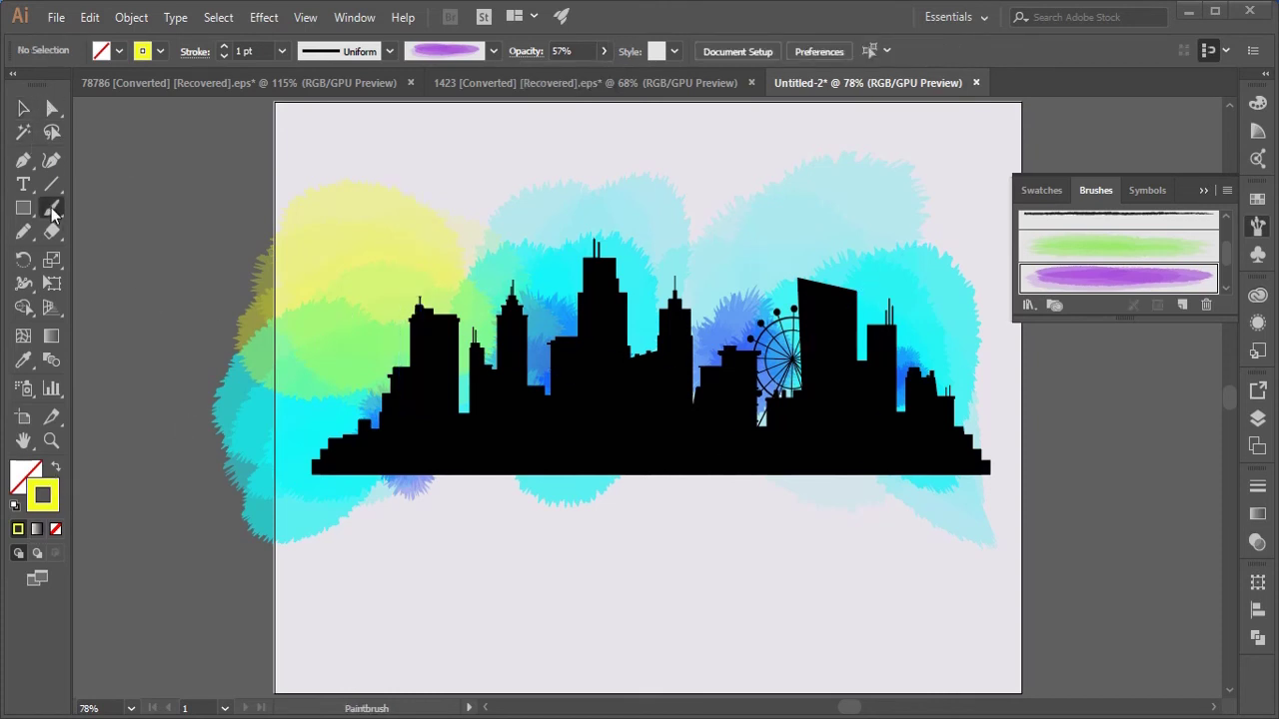
pyautogui.moveTo(796, 270); pyautogui.dragTo(902, 200)
pyautogui.press('v')
pyautogui.moveTo(823, 164)
pyautogui.mouseDown()
pyautogui.moveTo(885, 206)
pyautogui.moveTo(850, 253)
pyautogui.moveTo(883, 254)
pyautogui.mouseUp()
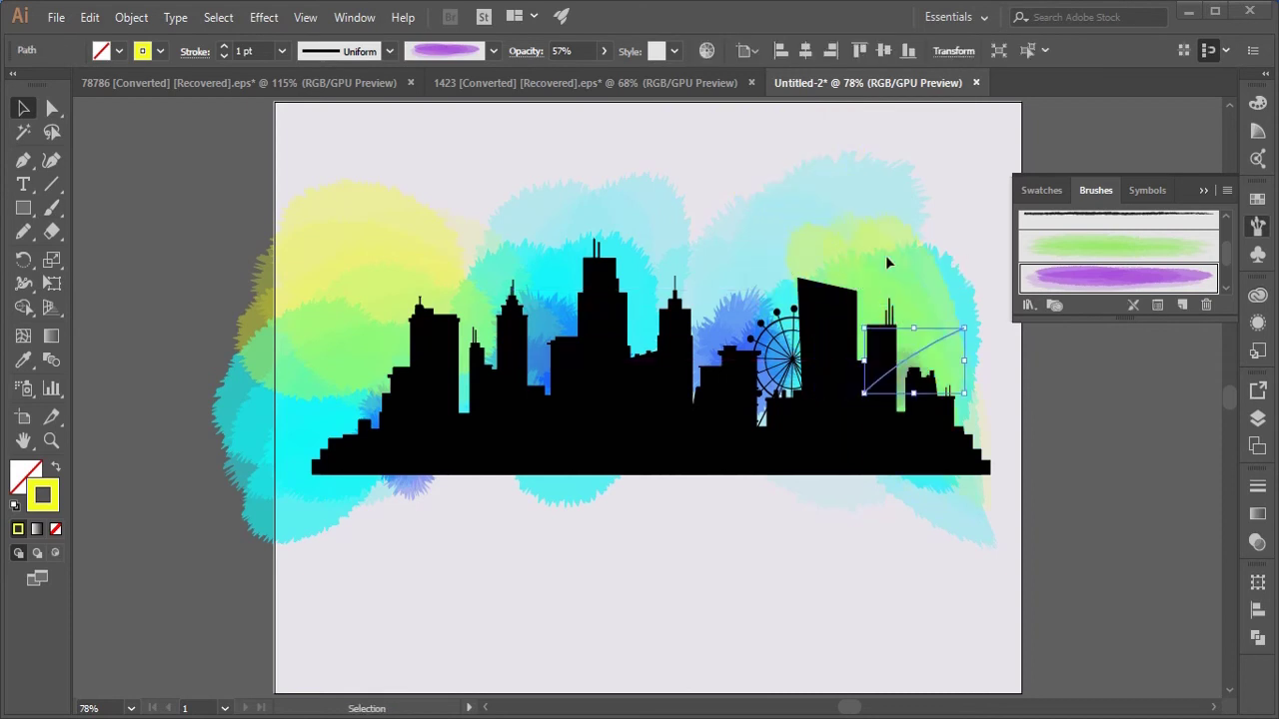
# Change the color of the yellow stroke behind the right-hand towers to pink
pyautogui.doubleClick(42, 511)
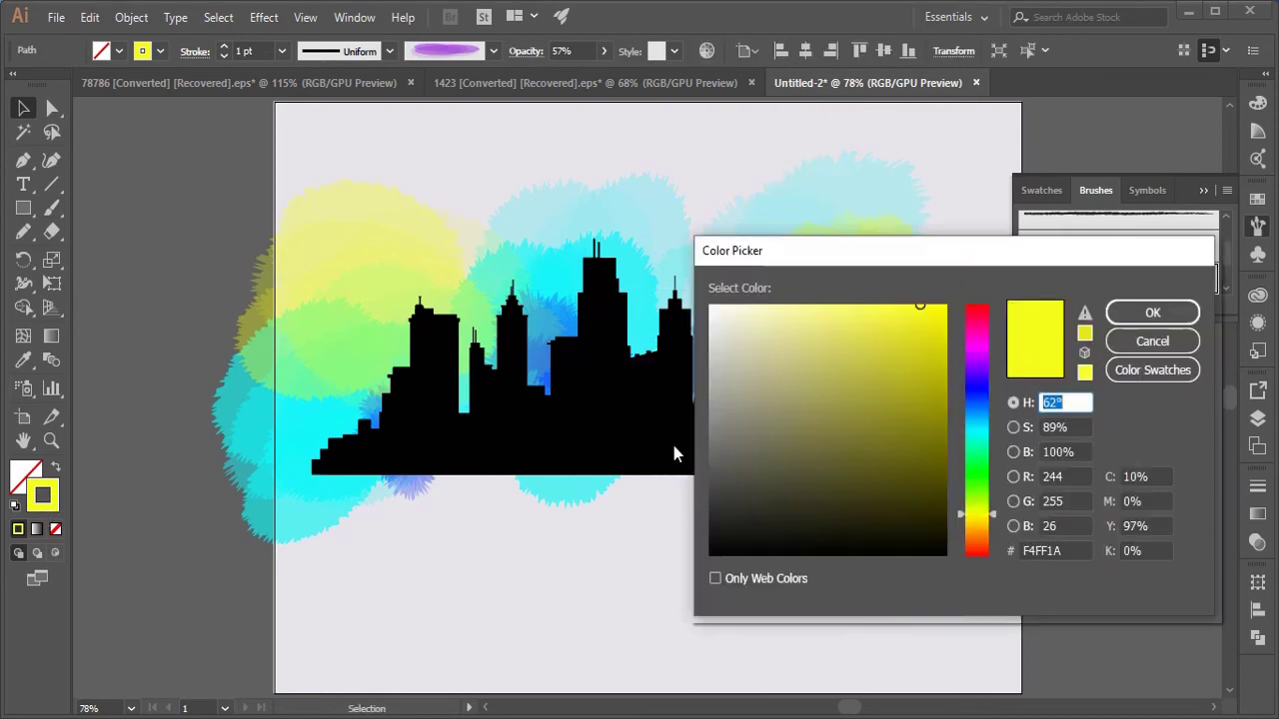
pyautogui.moveTo(974, 351); pyautogui.dragTo(973, 318)
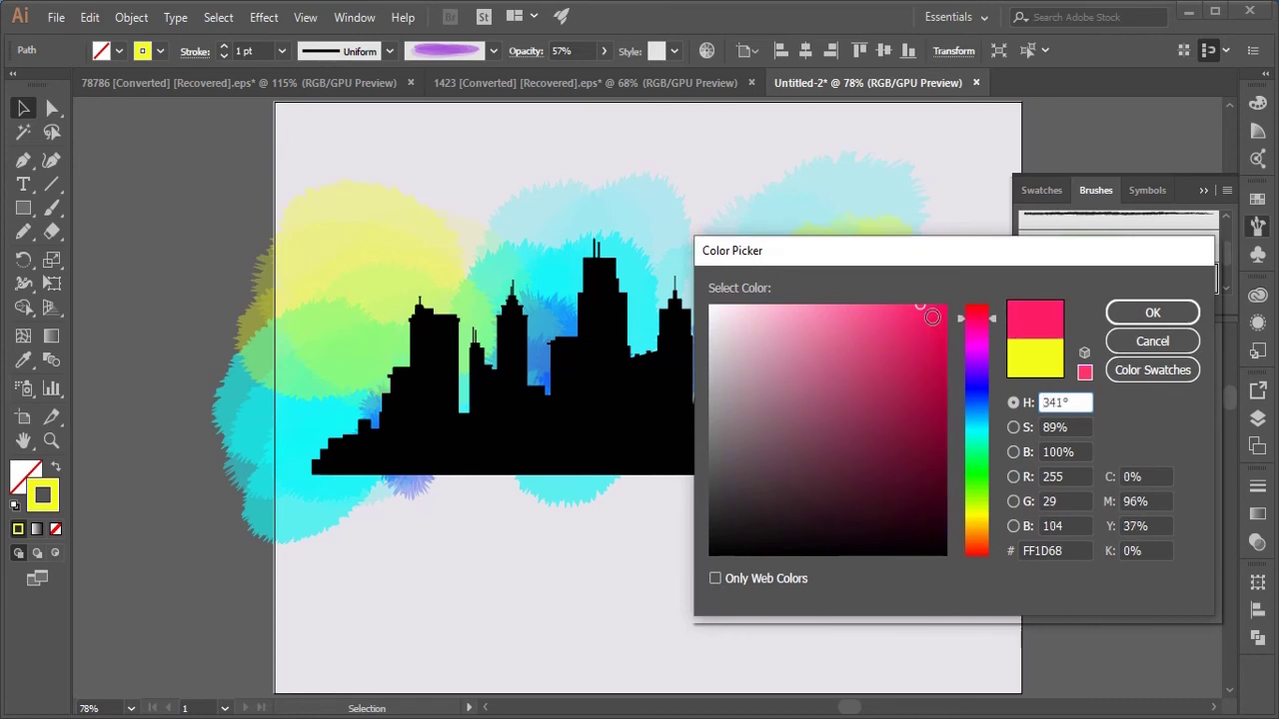
pyautogui.click(904, 315)
pyautogui.click(1152, 313)
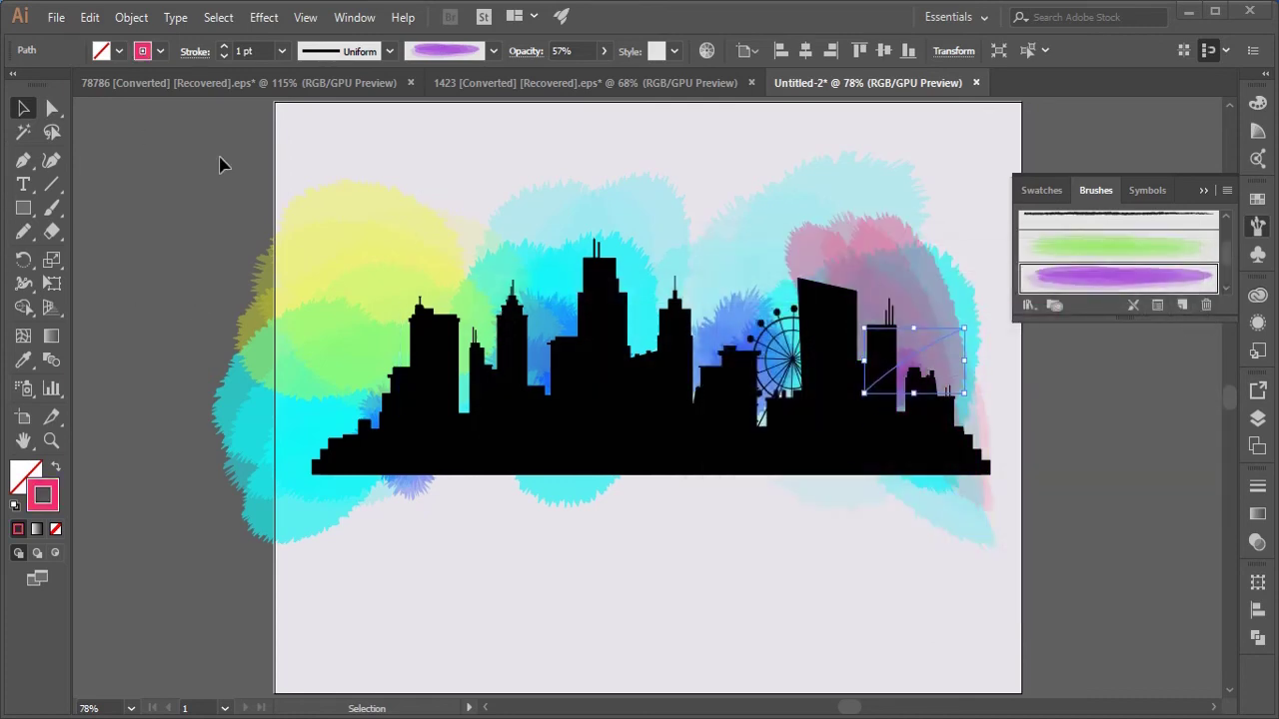
pyautogui.click(626, 545)
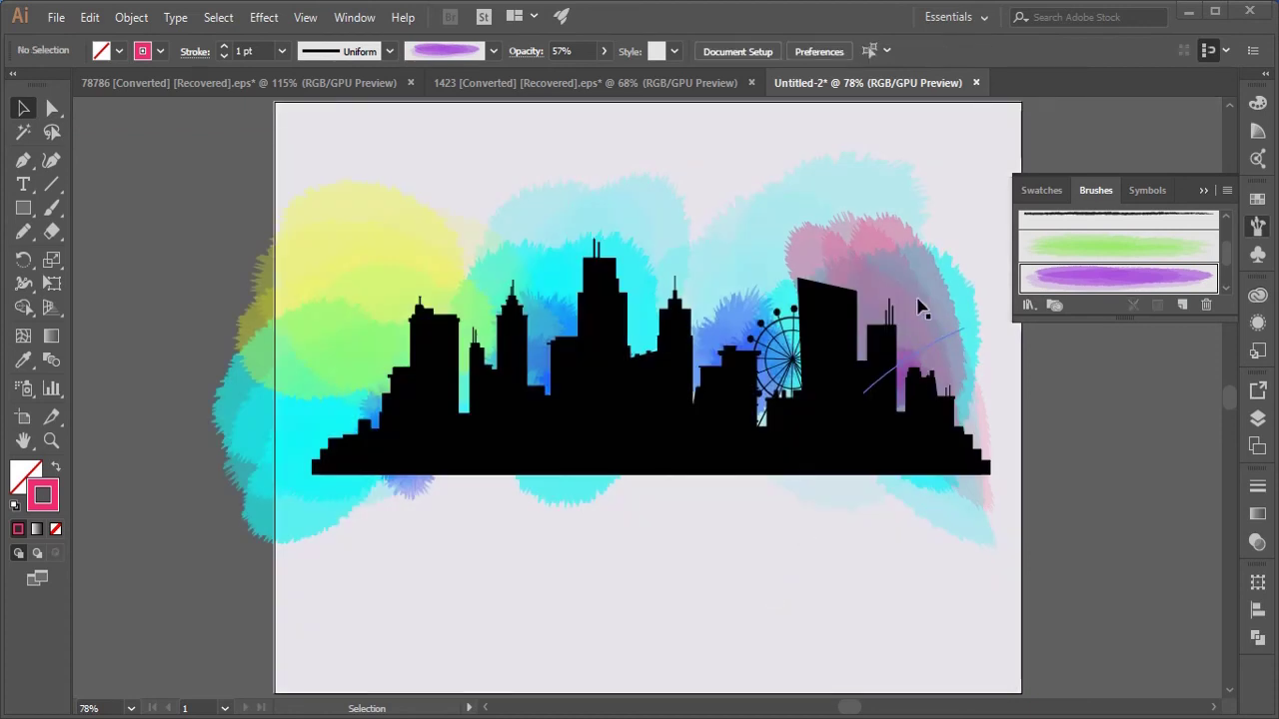
# Move the pink stroke slightly left, closer to the Ferris wheel
pyautogui.click(919, 309)
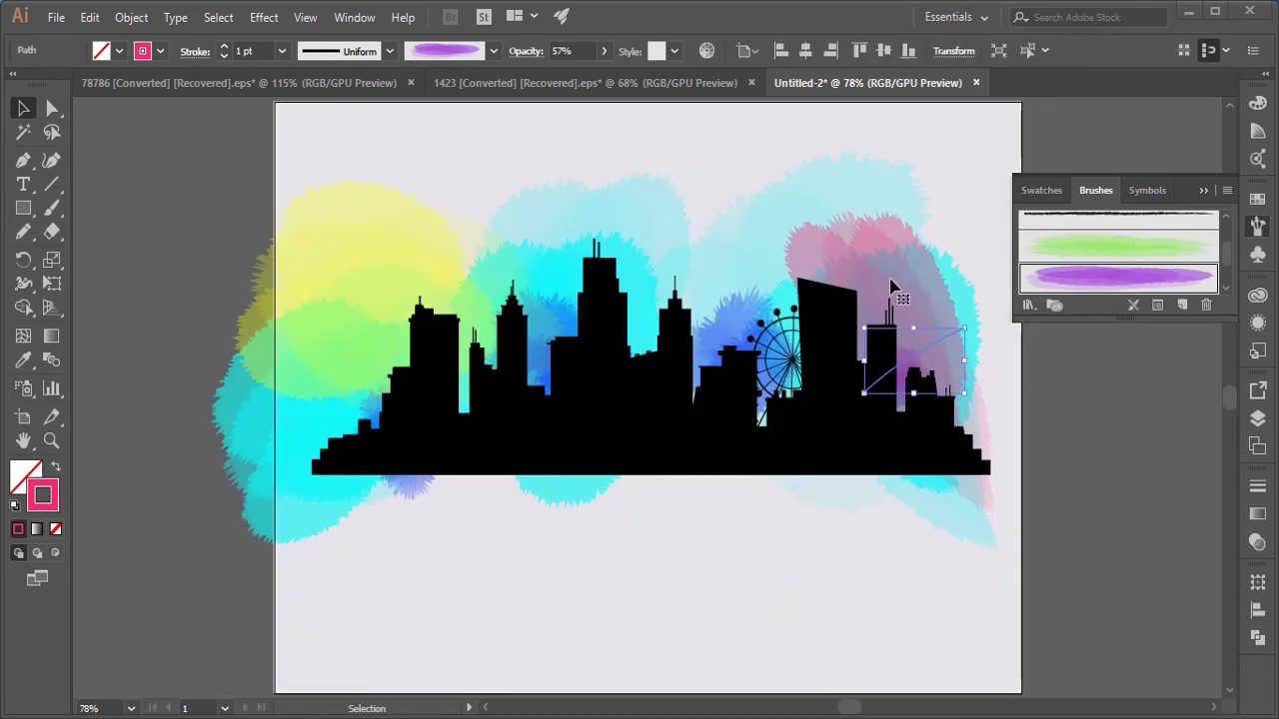
pyautogui.doubleClick(725, 532)
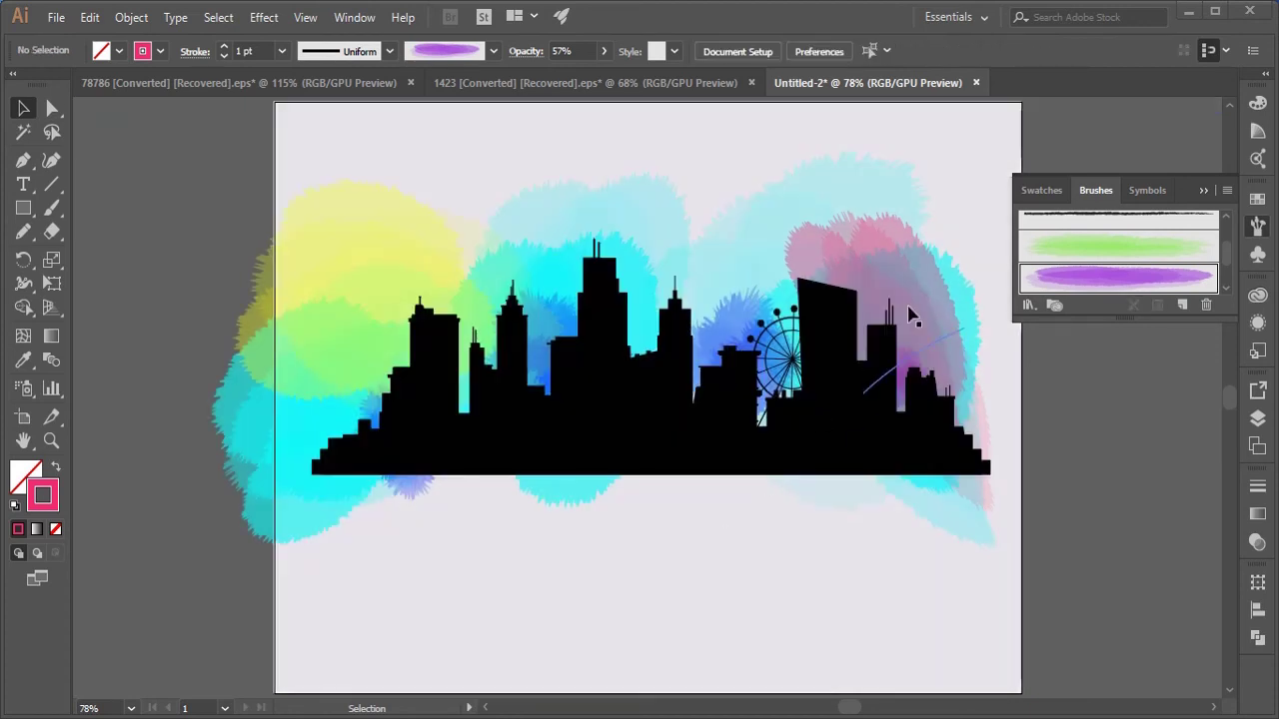
pyautogui.moveTo(908, 305)
pyautogui.mouseDown()
pyautogui.moveTo(760, 320)
pyautogui.moveTo(797, 269)
pyautogui.moveTo(842, 260)
pyautogui.mouseUp()
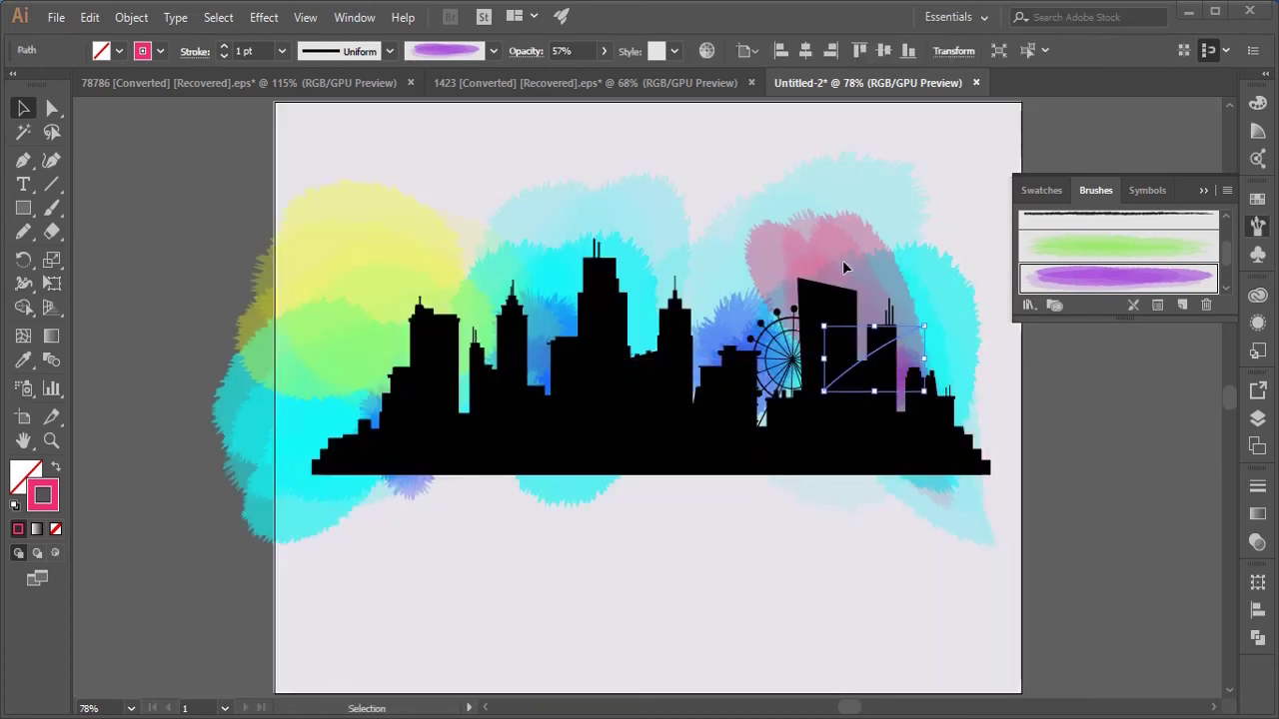
pyautogui.click(800, 579)
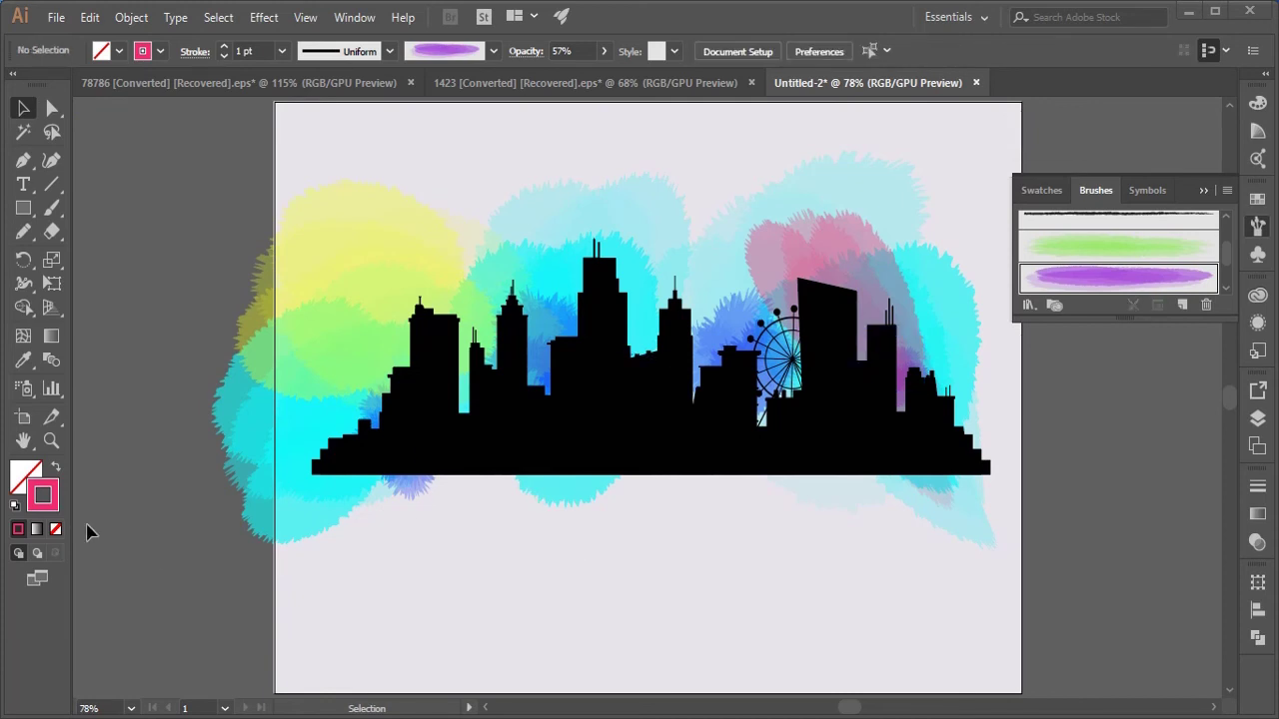
# Set the stroke color to green 12DD38 and choose the green splatter art brush for the Paintbrush
pyautogui.doubleClick(38, 507)
pyautogui.click(983, 489)
pyautogui.click(906, 405)
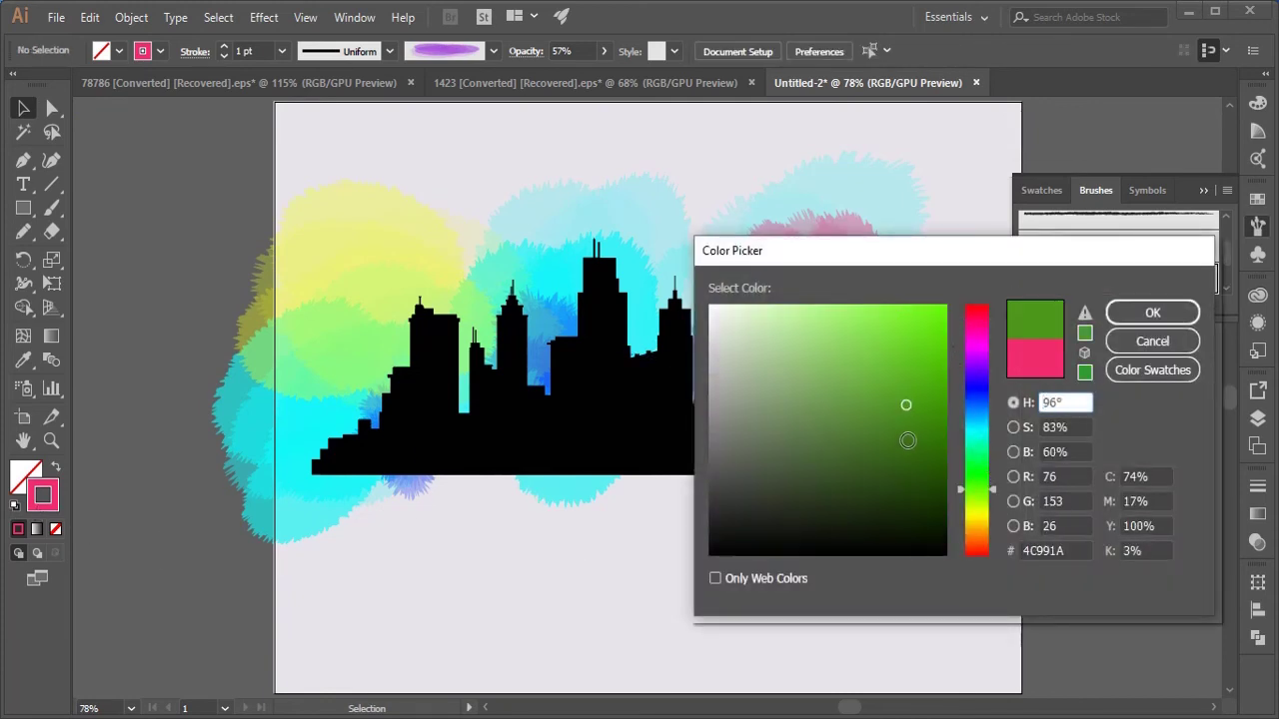
pyautogui.click(968, 466)
pyautogui.moveTo(915, 377); pyautogui.dragTo(928, 334)
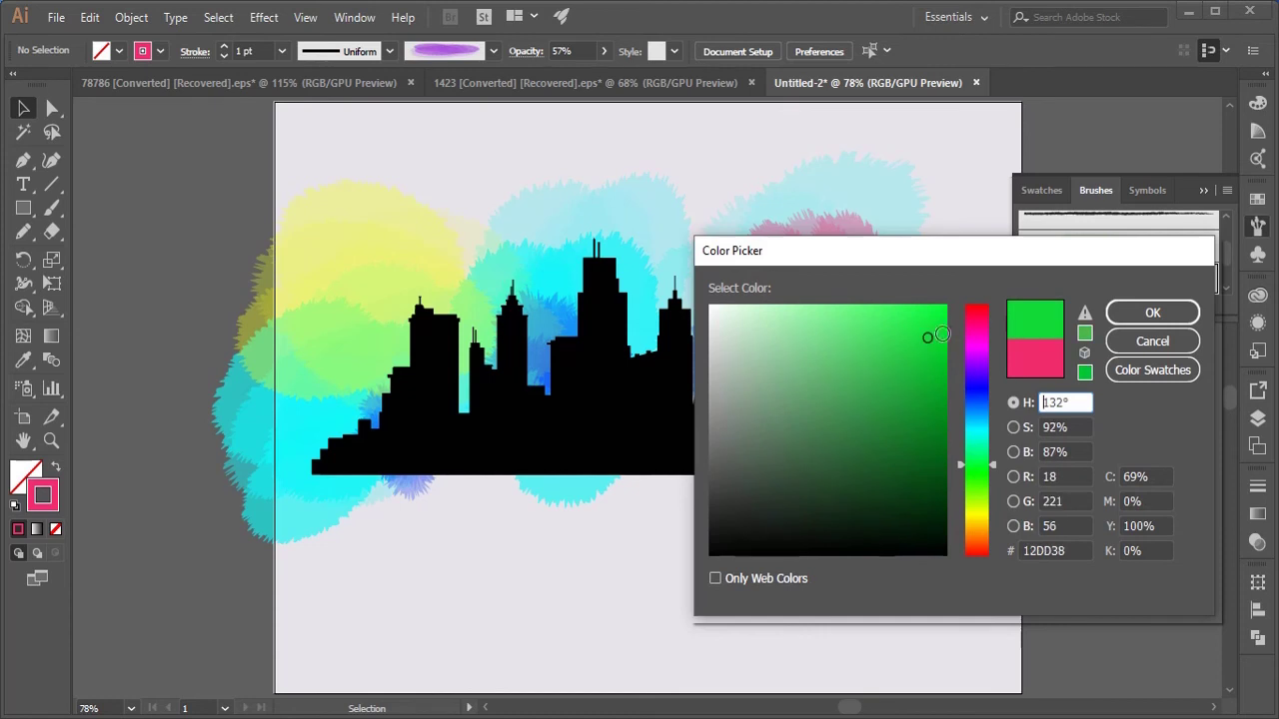
pyautogui.click(1137, 311)
pyautogui.click(1062, 251)
pyautogui.click(54, 209)
# Try painting green strokes below the left part of the skyline, and undo them
pyautogui.moveTo(395, 472); pyautogui.dragTo(566, 490)
pyautogui.hotkey('ctrl', 'z')
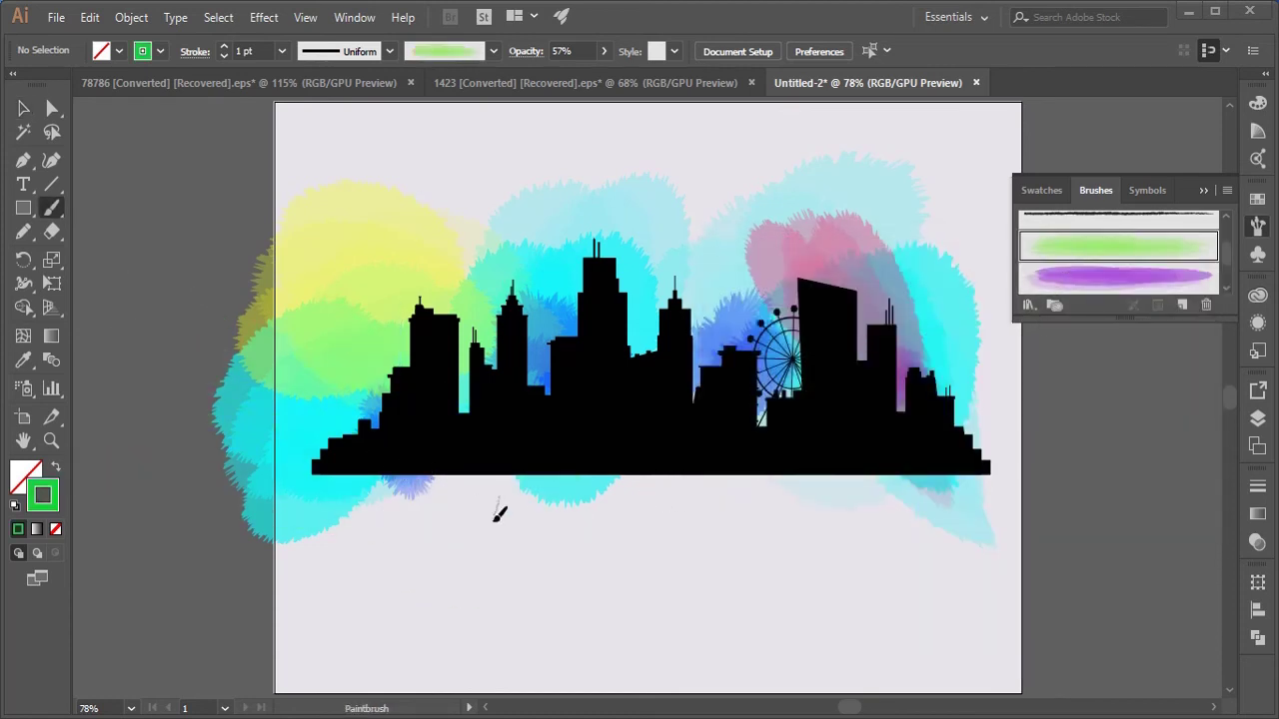
pyautogui.moveTo(497, 518); pyautogui.dragTo(498, 516)
pyautogui.hotkey('ctrl', 'z')
# Paint overlapping green strokes along the whole base of the skyline, from the left end to the right end
pyautogui.moveTo(396, 508)
pyautogui.mouseDown()
pyautogui.moveTo(497, 487)
pyautogui.moveTo(589, 511)
pyautogui.mouseUp()
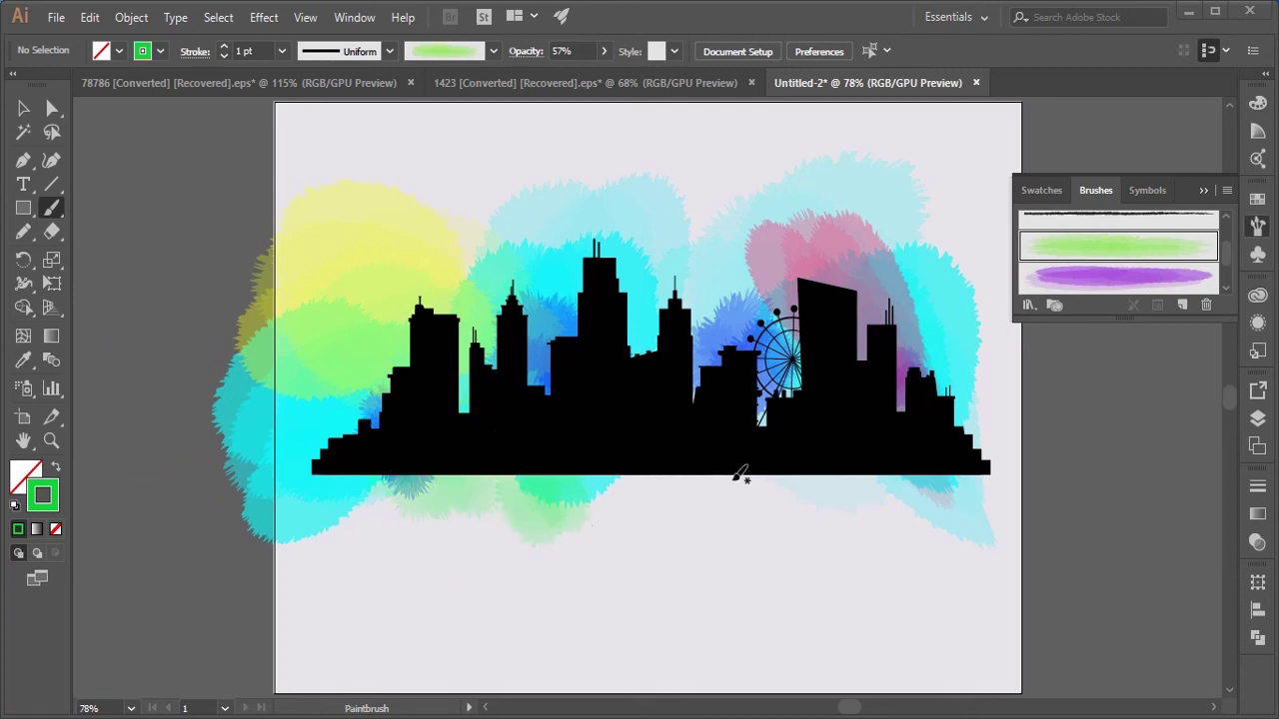
pyautogui.moveTo(736, 477); pyautogui.dragTo(876, 495)
pyautogui.moveTo(957, 496); pyautogui.dragTo(959, 497)
pyautogui.moveTo(719, 462); pyautogui.dragTo(577, 501)
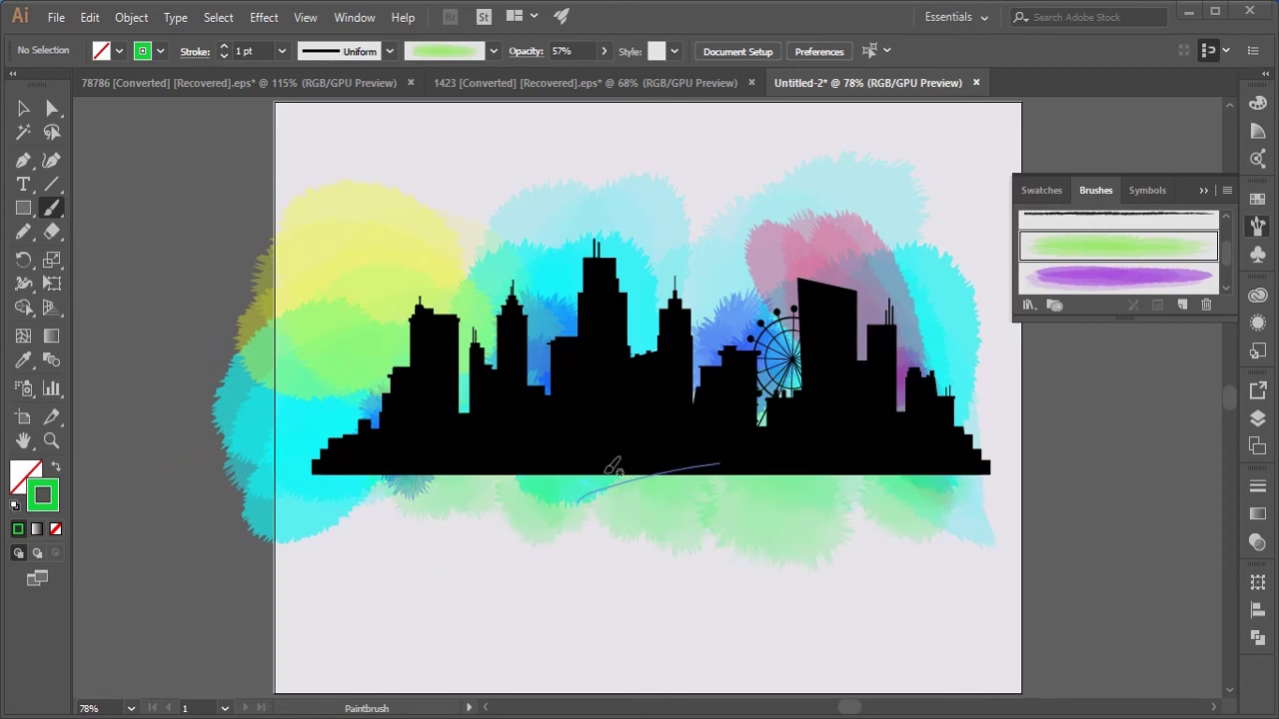
pyautogui.moveTo(362, 534); pyautogui.dragTo(364, 532)
pyautogui.moveTo(851, 463); pyautogui.dragTo(965, 556)
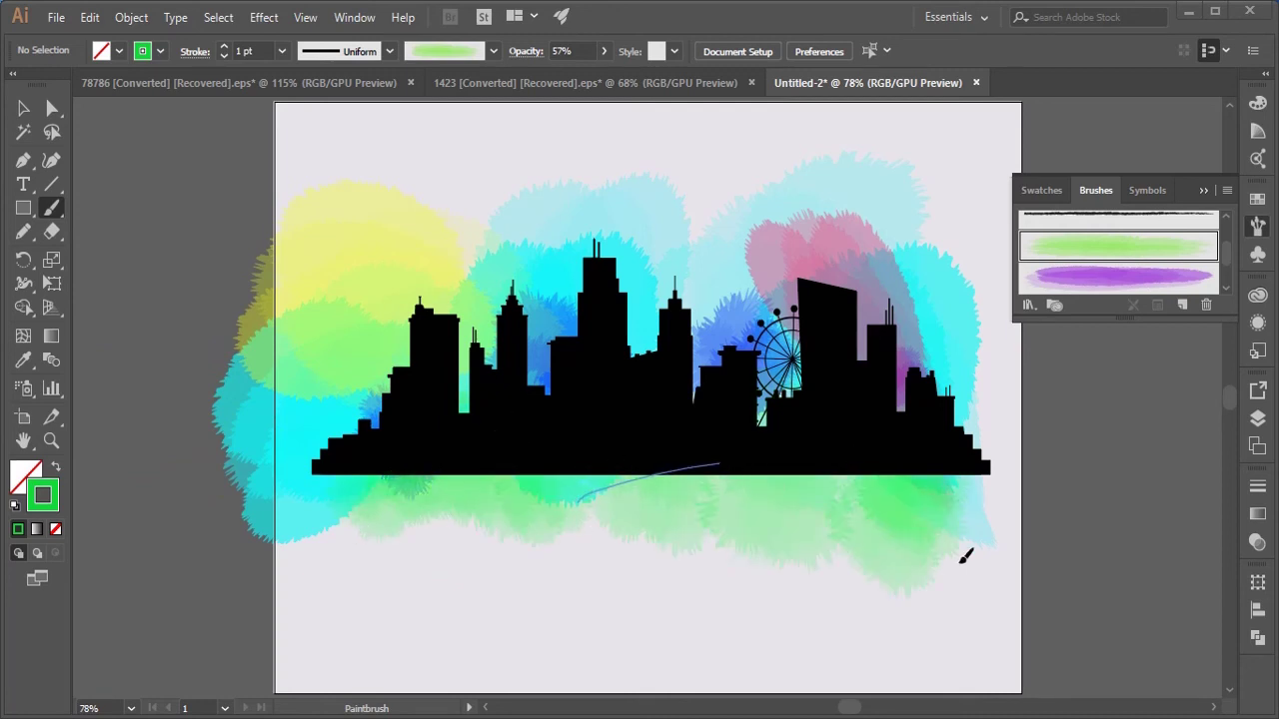
pyautogui.moveTo(617, 458); pyautogui.dragTo(559, 522)
pyautogui.moveTo(455, 463); pyautogui.dragTo(297, 516)
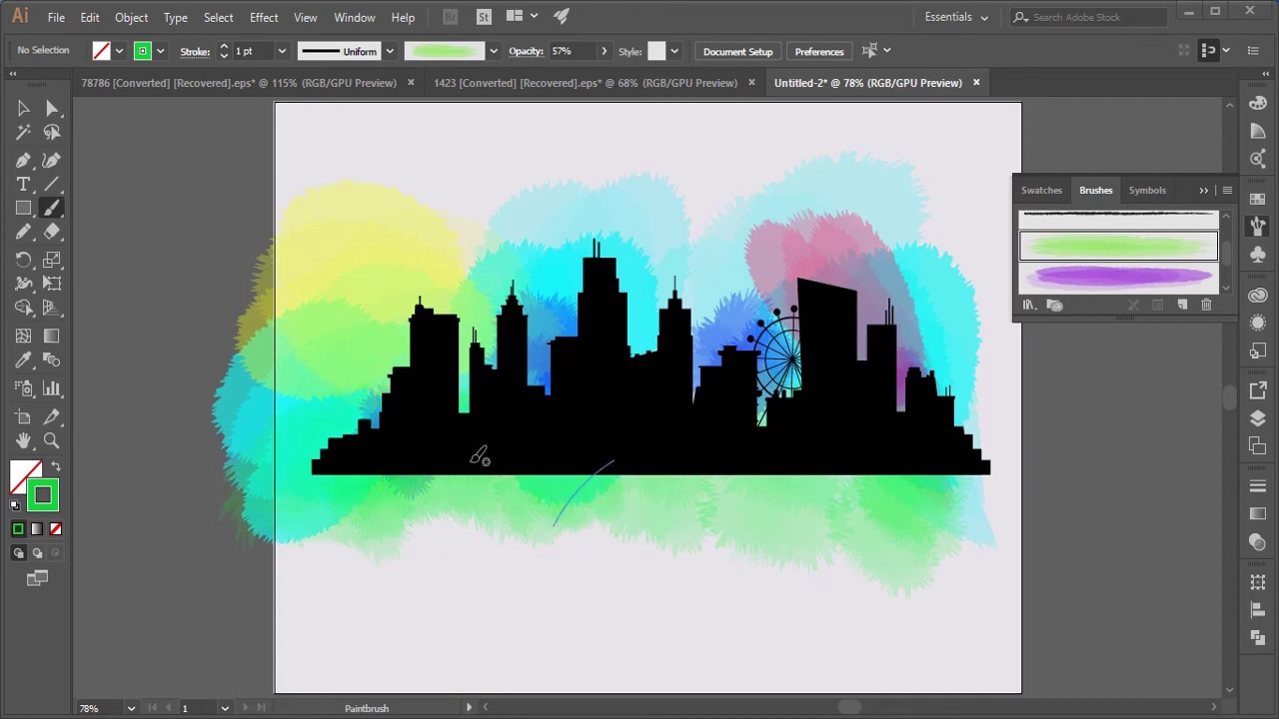
pyautogui.moveTo(480, 456); pyautogui.dragTo(446, 562)
# Set the stroke color to a darker green, about RGB 20, 140, 37, and paint strokes along the skyline's base and behind its central and left towers
pyautogui.doubleClick(42, 490)
pyautogui.click(910, 417)
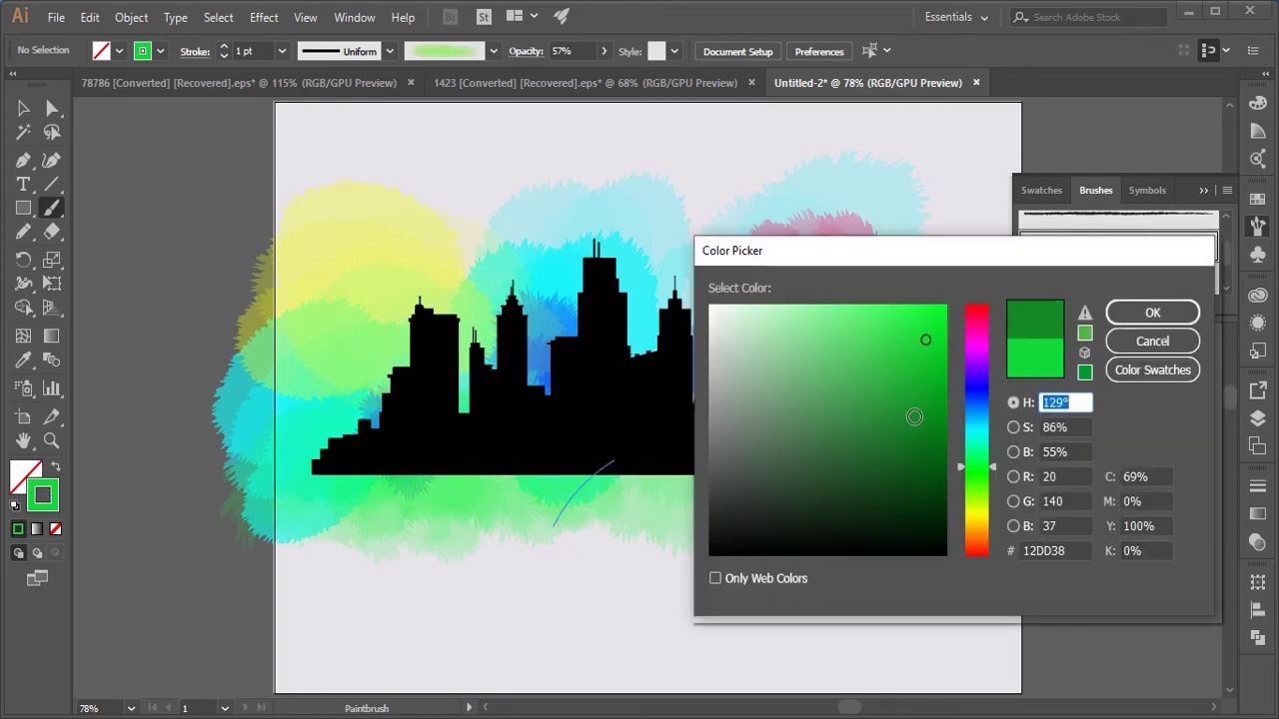
pyautogui.click(1150, 310)
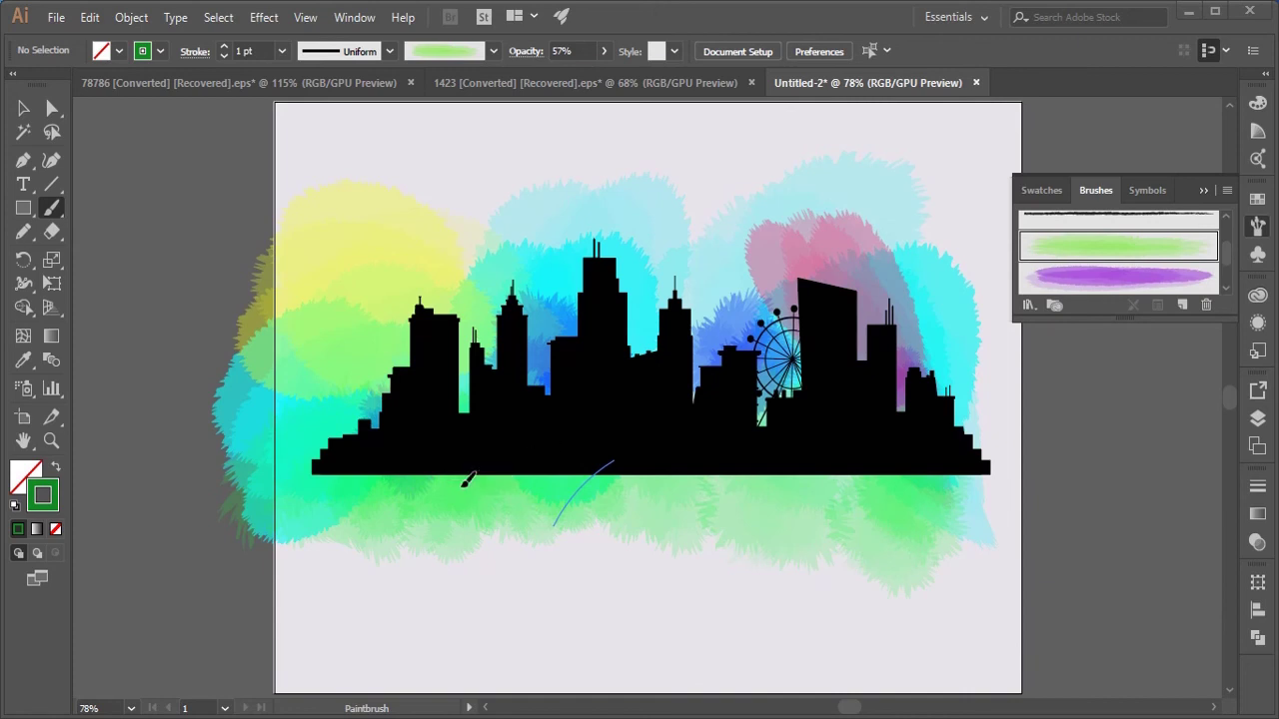
pyautogui.moveTo(452, 491); pyautogui.dragTo(604, 538)
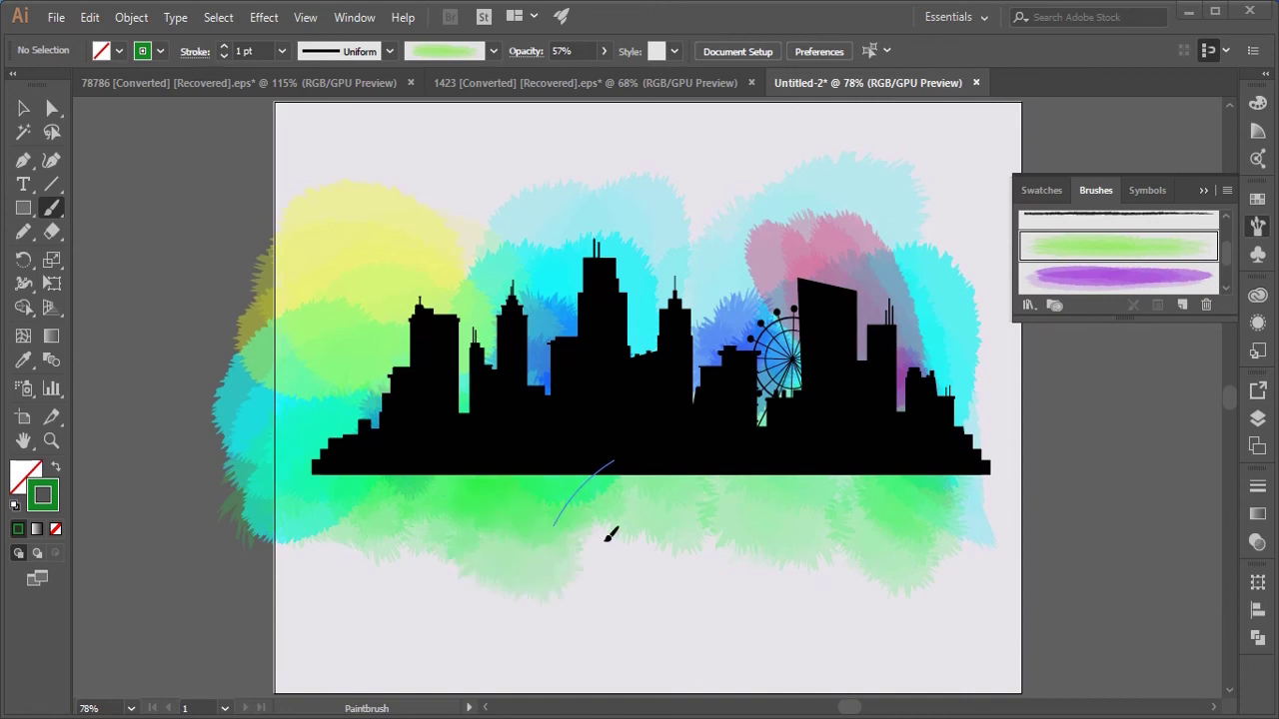
pyautogui.moveTo(712, 481); pyautogui.dragTo(718, 483)
pyautogui.moveTo(837, 465); pyautogui.dragTo(931, 534)
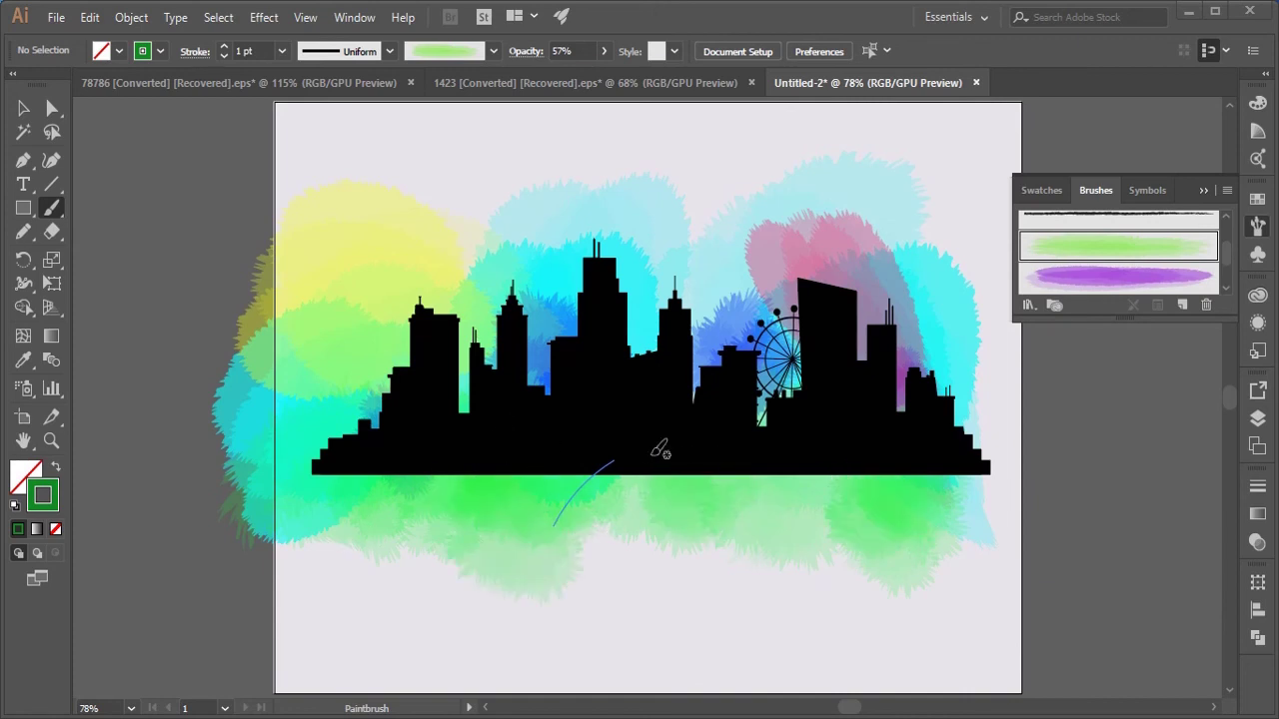
pyautogui.moveTo(618, 381); pyautogui.dragTo(689, 234)
pyautogui.moveTo(582, 371); pyautogui.dragTo(336, 281)
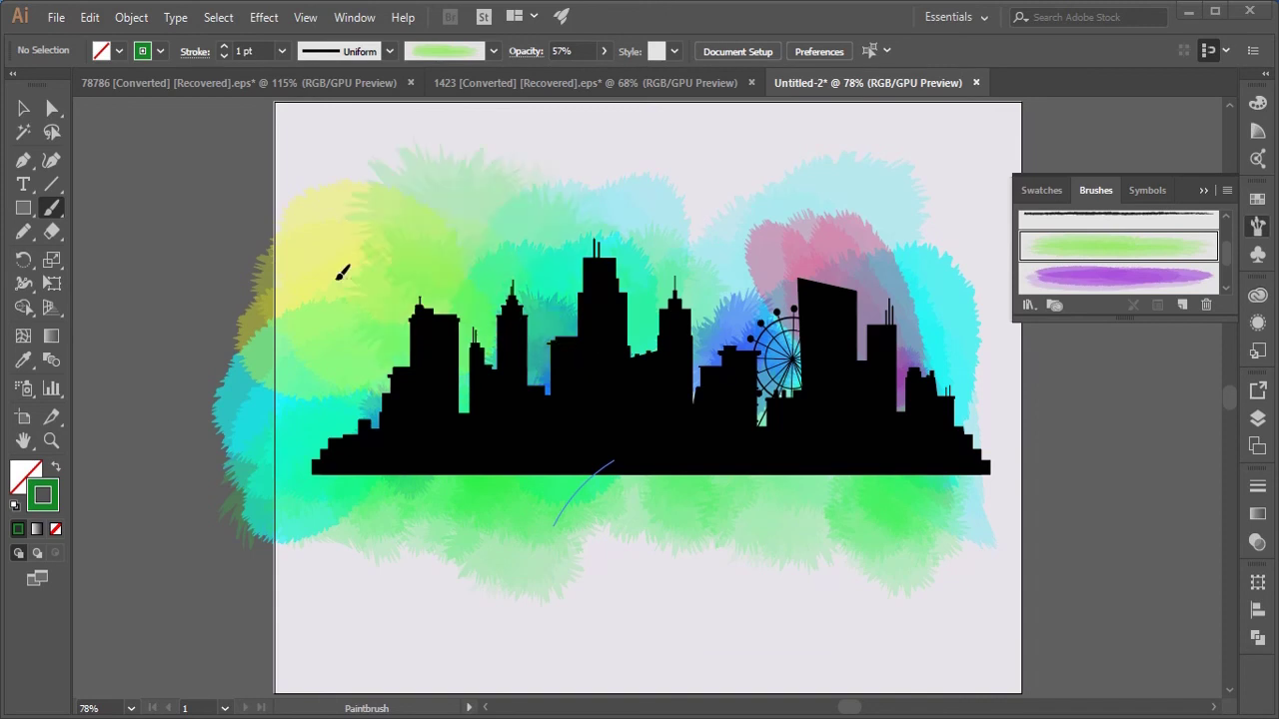
# Undo the last dark green strokes, and paint light pink strokes with hue 330° behind the left towers instead
pyautogui.hotkey('ctrl', 'z')
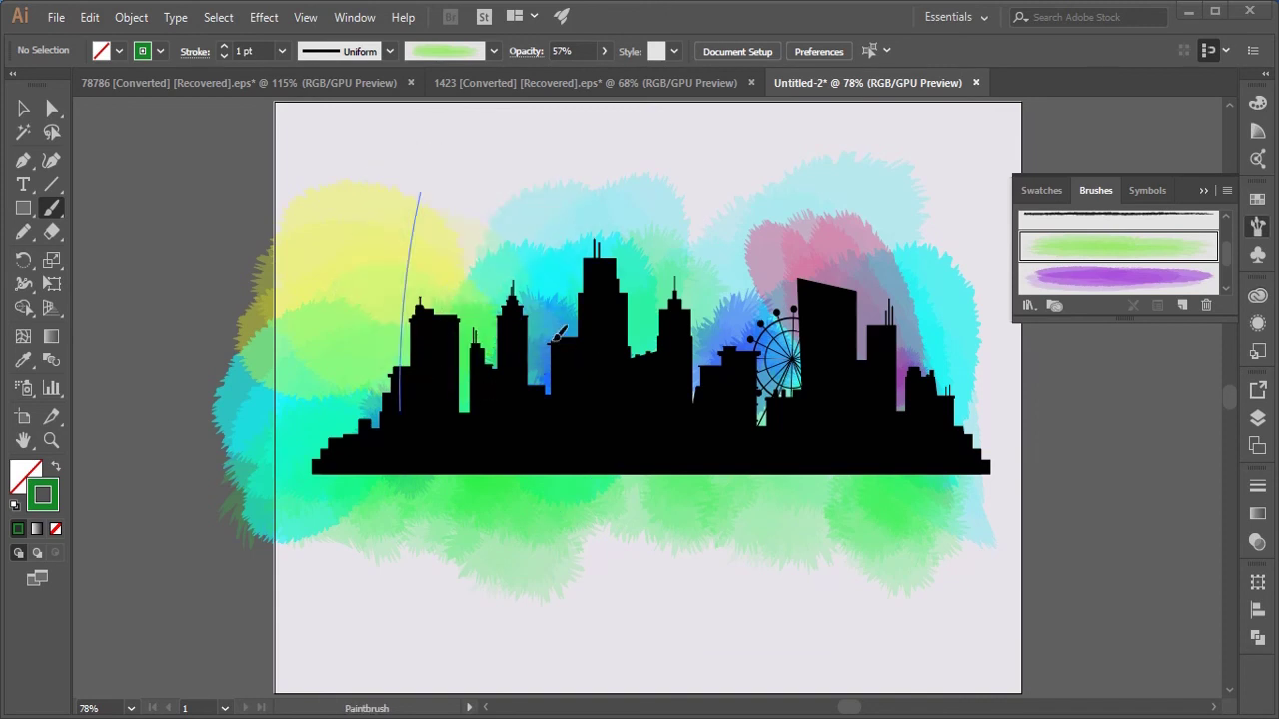
pyautogui.doubleClick(50, 502)
pyautogui.click(976, 327)
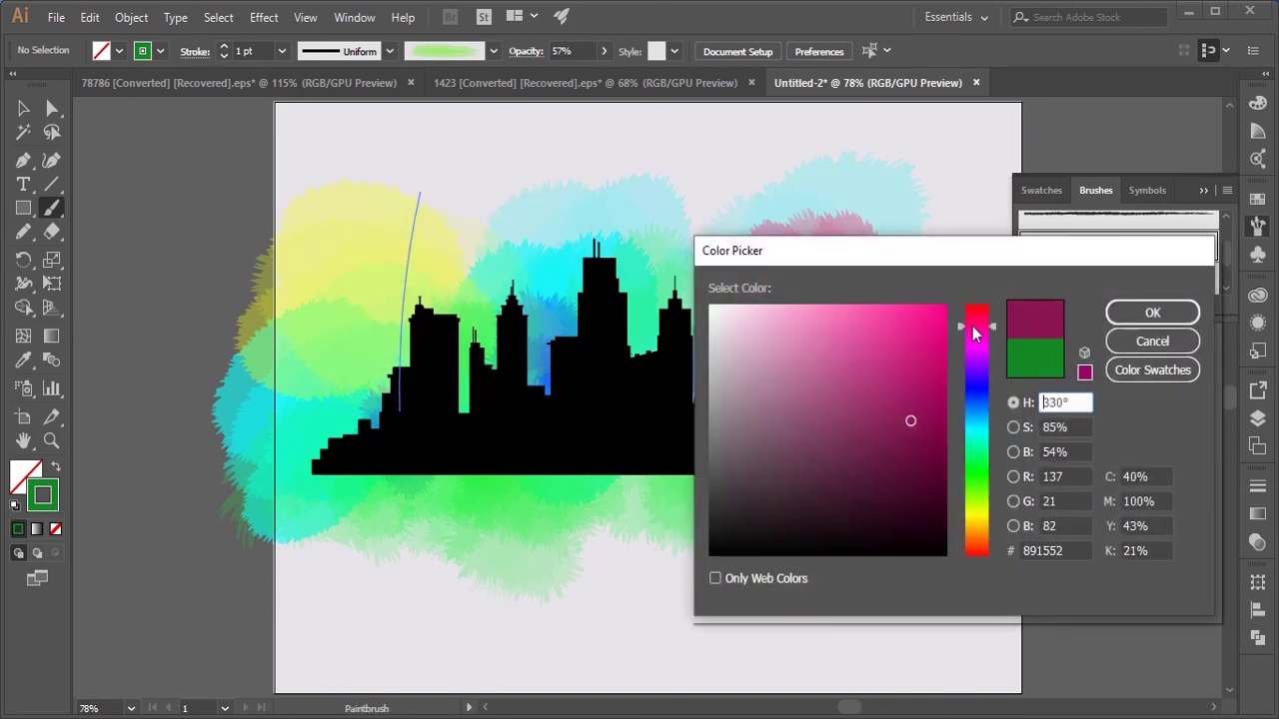
pyautogui.click(851, 320)
pyautogui.click(1174, 316)
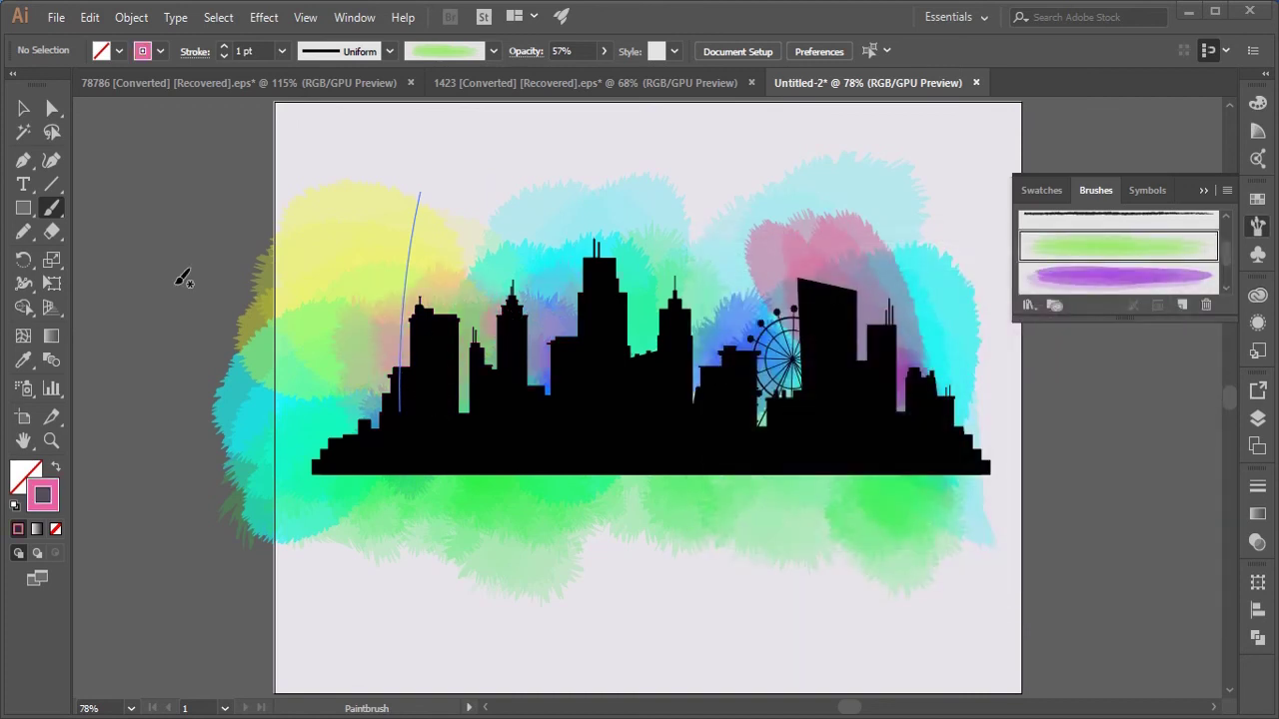
# Delete the pink brush strokes behind the towers at the right end of the skyline
pyautogui.press('v')
pyautogui.click(799, 248)
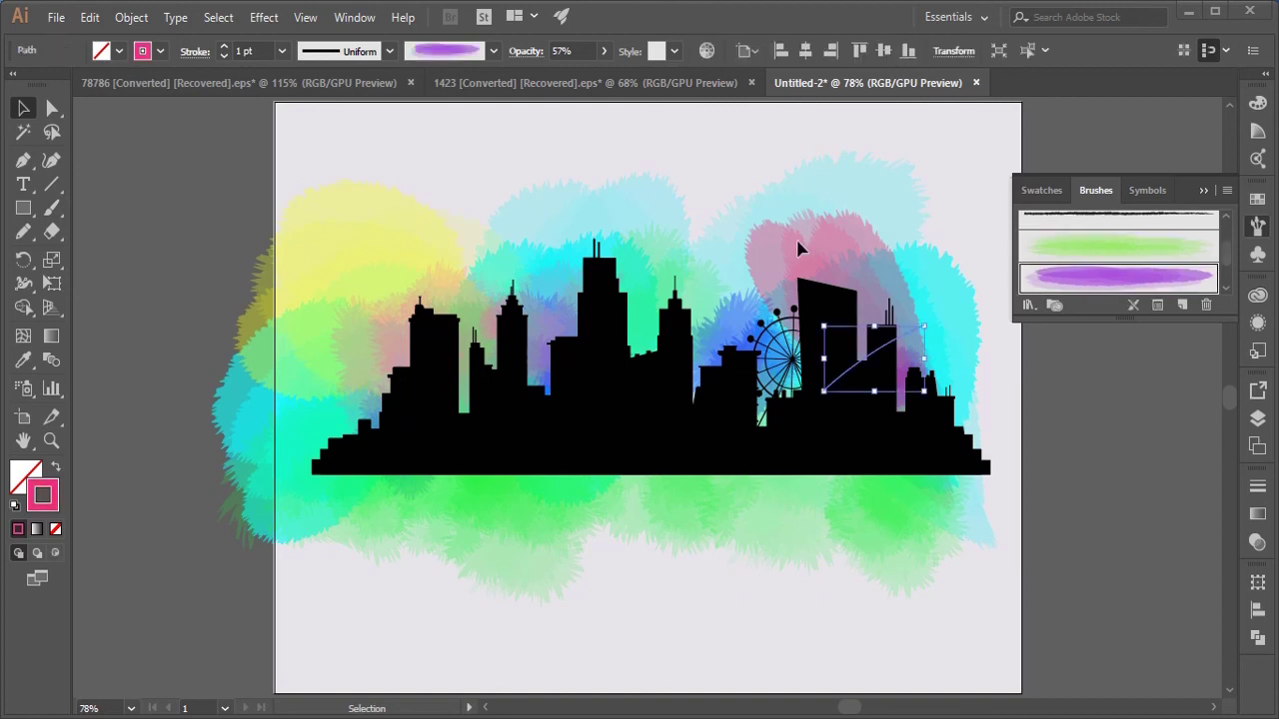
pyautogui.press('Delete')
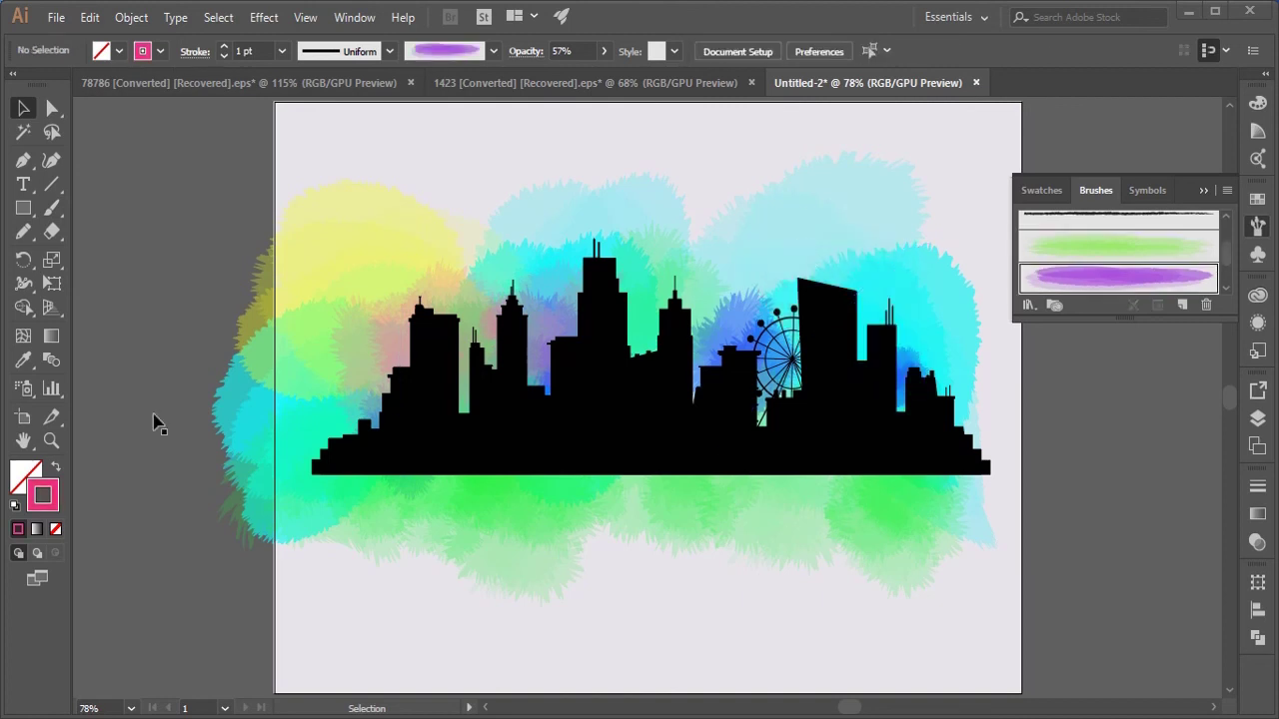
# Try painting hot pink strokes with the purple art brush behind the right towers and the Ferris wheel, and undo them
pyautogui.click(52, 210)
pyautogui.moveTo(800, 378); pyautogui.dragTo(955, 235)
pyautogui.hotkey('ctrl', 'z')
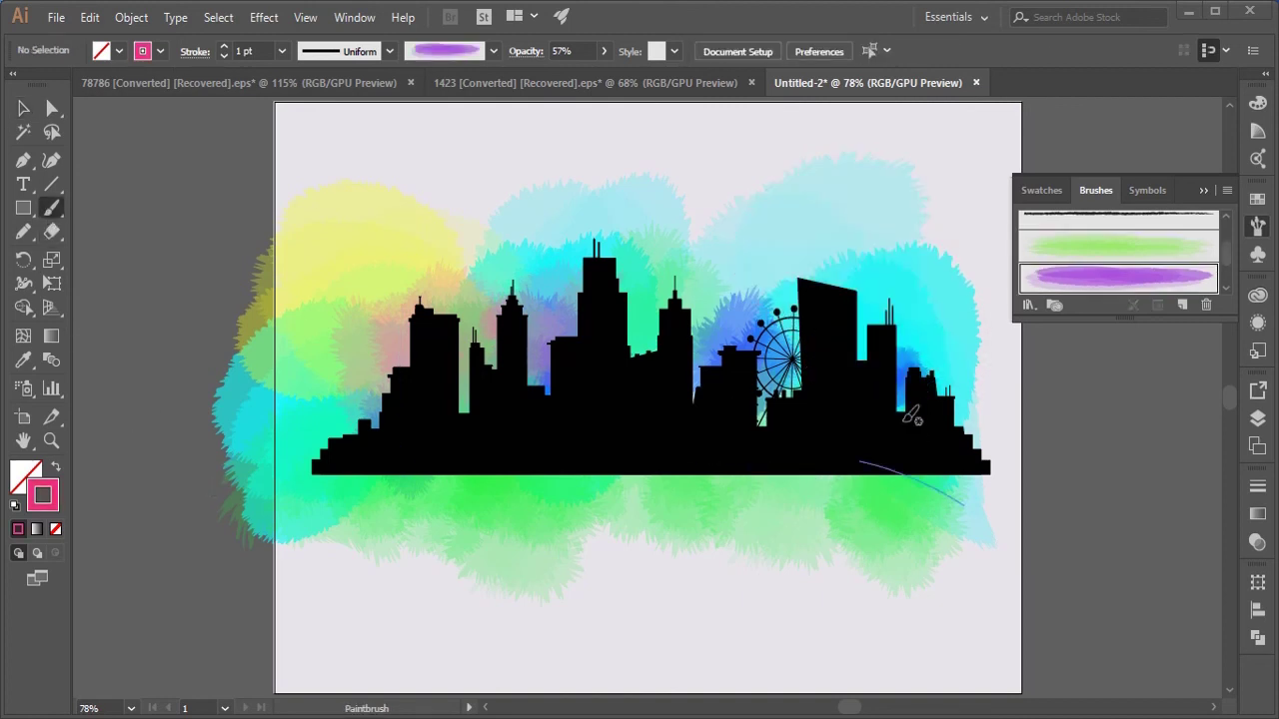
pyautogui.moveTo(904, 351); pyautogui.dragTo(931, 285)
pyautogui.moveTo(811, 330); pyautogui.dragTo(734, 256)
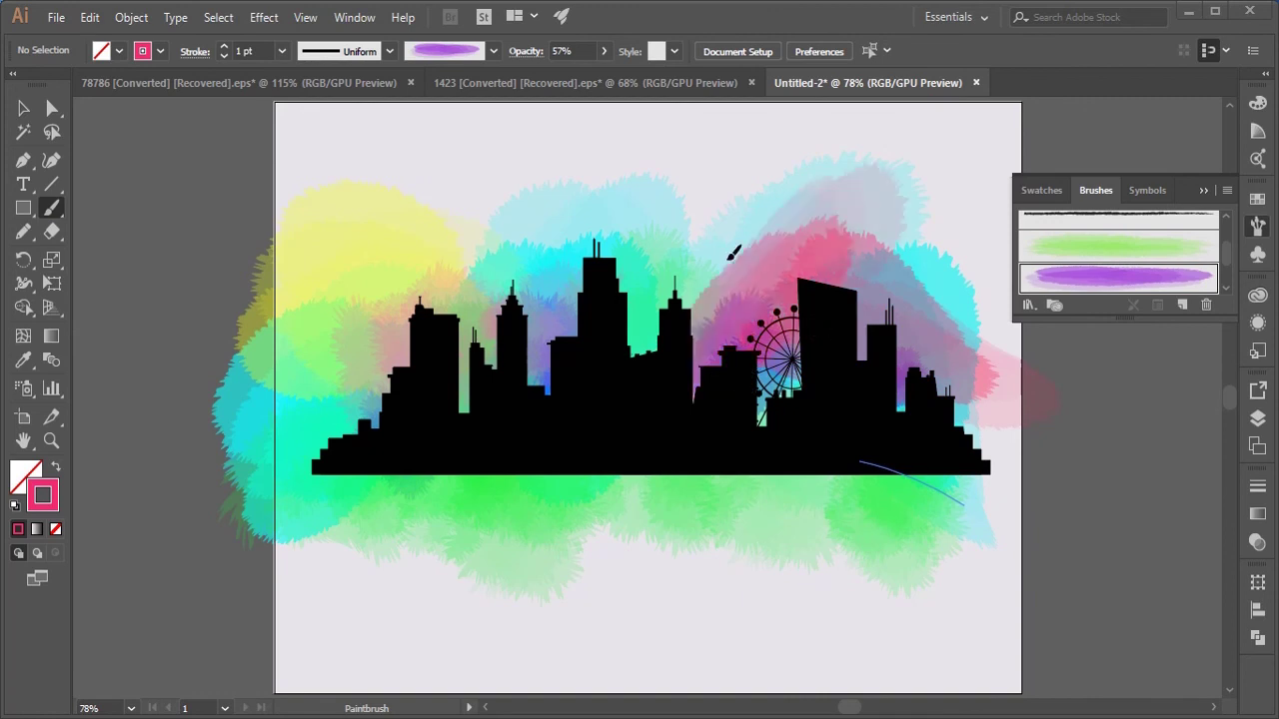
pyautogui.hotkey('ctrl', 'z')
pyautogui.hotkey('ctrl', 'z')
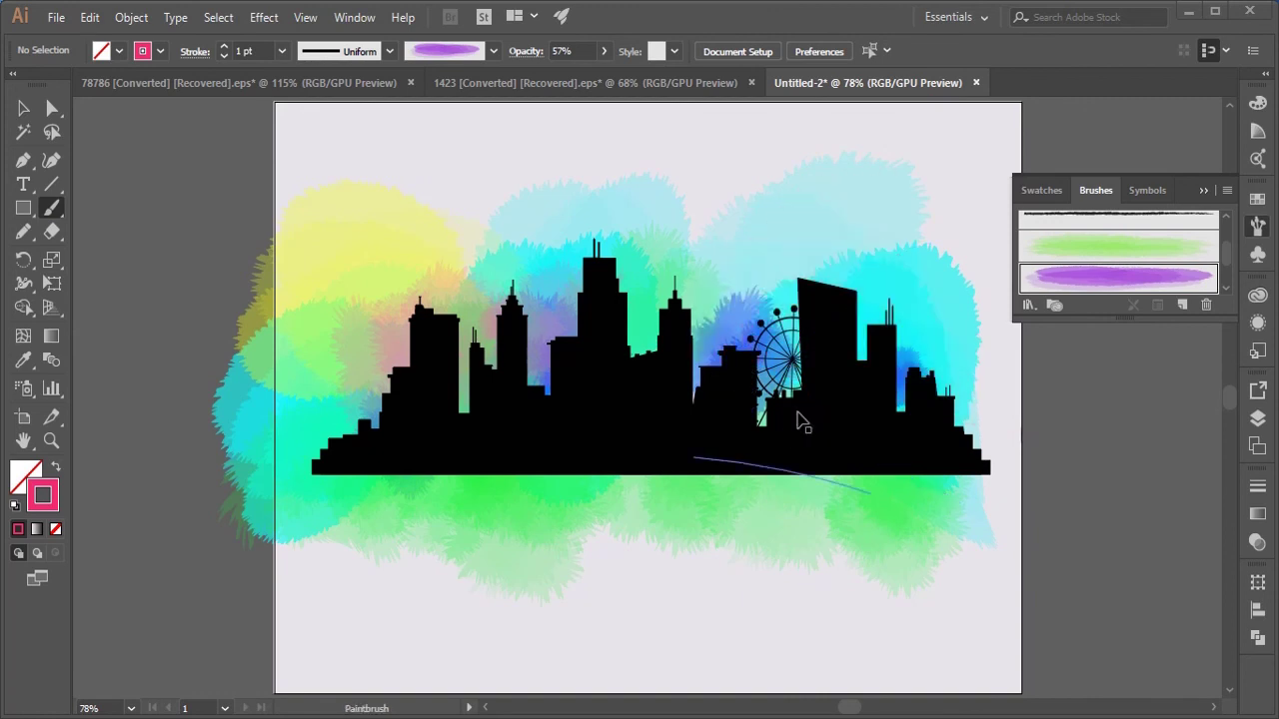
pyautogui.moveTo(864, 365)
pyautogui.mouseDown()
pyautogui.moveTo(907, 315)
pyautogui.moveTo(873, 272)
pyautogui.mouseUp()
pyautogui.hotkey('ctrl', 'z')
pyautogui.hotkey('ctrl', 'z')
# Try painting hot pink strokes with the purple art brush behind the left towers, and undo them
pyautogui.moveTo(518, 350); pyautogui.dragTo(458, 289)
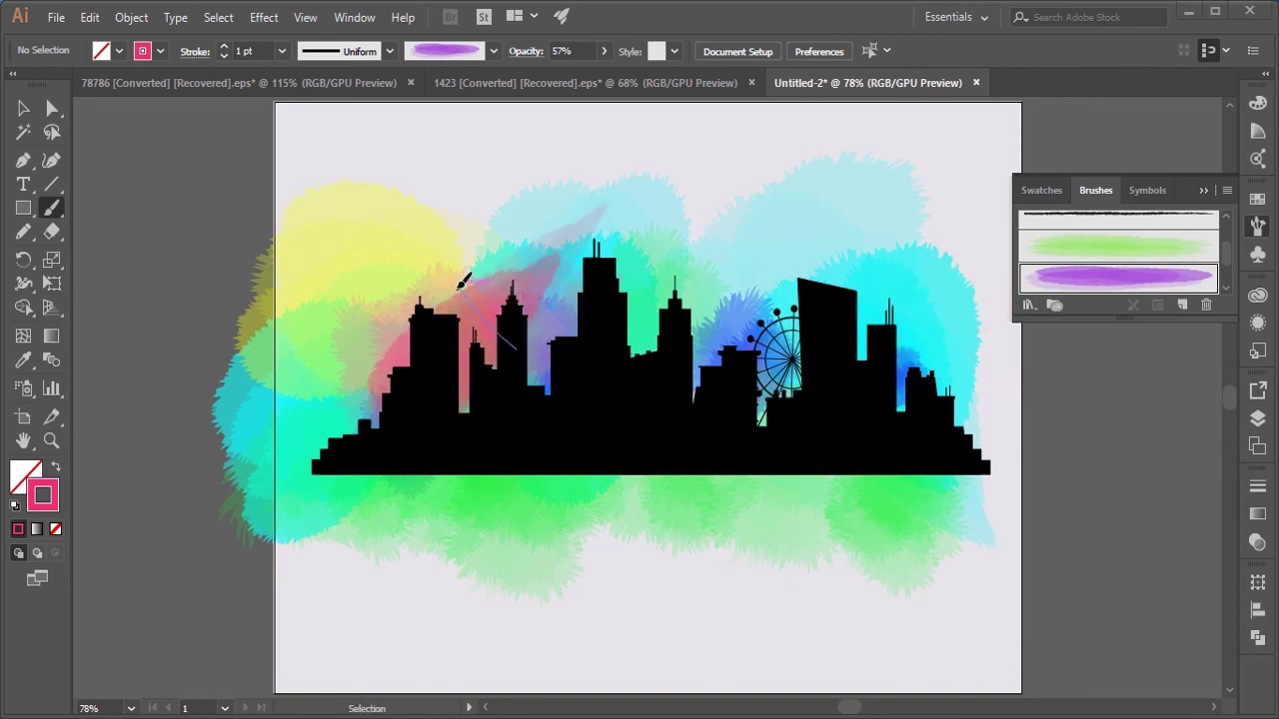
pyautogui.hotkey('ctrl', 'z')
pyautogui.moveTo(400, 415); pyautogui.dragTo(377, 290)
pyautogui.hotkey('ctrl', 'z')
pyautogui.moveTo(403, 413); pyautogui.dragTo(406, 340)
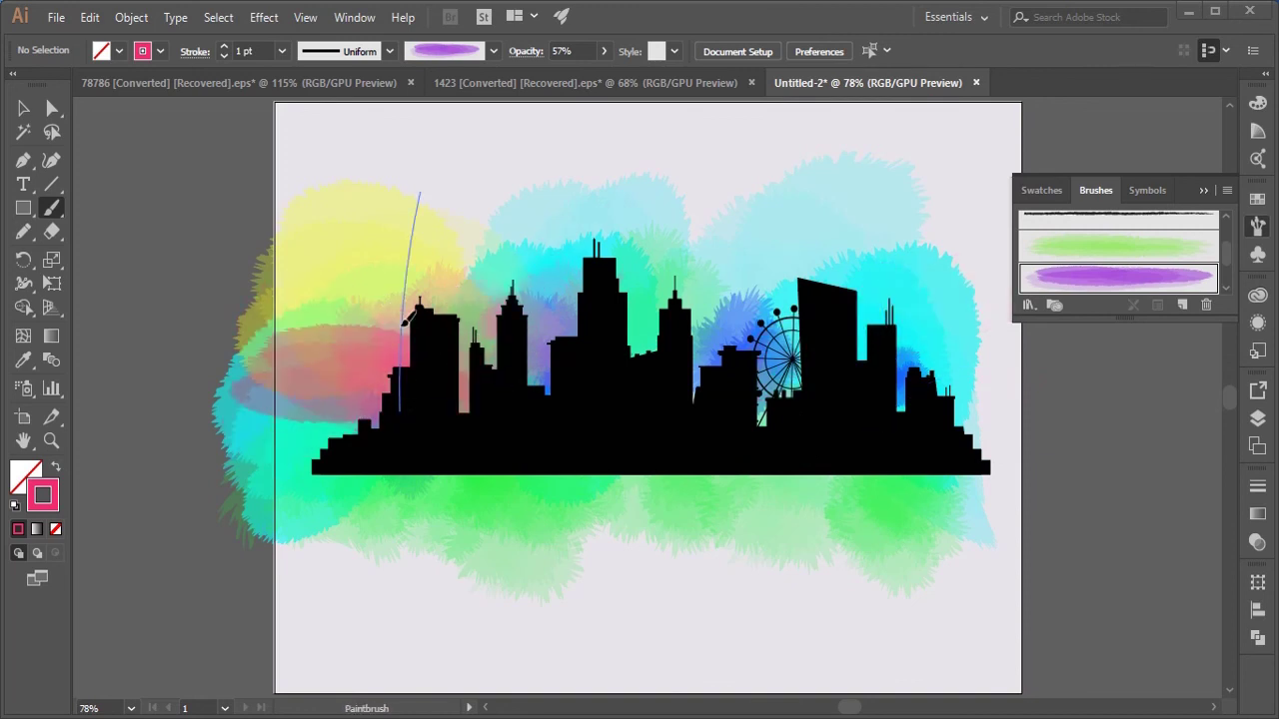
pyautogui.hotkey('ctrl', 'z')
pyautogui.moveTo(511, 388); pyautogui.dragTo(383, 311)
pyautogui.hotkey('ctrl', 'z')
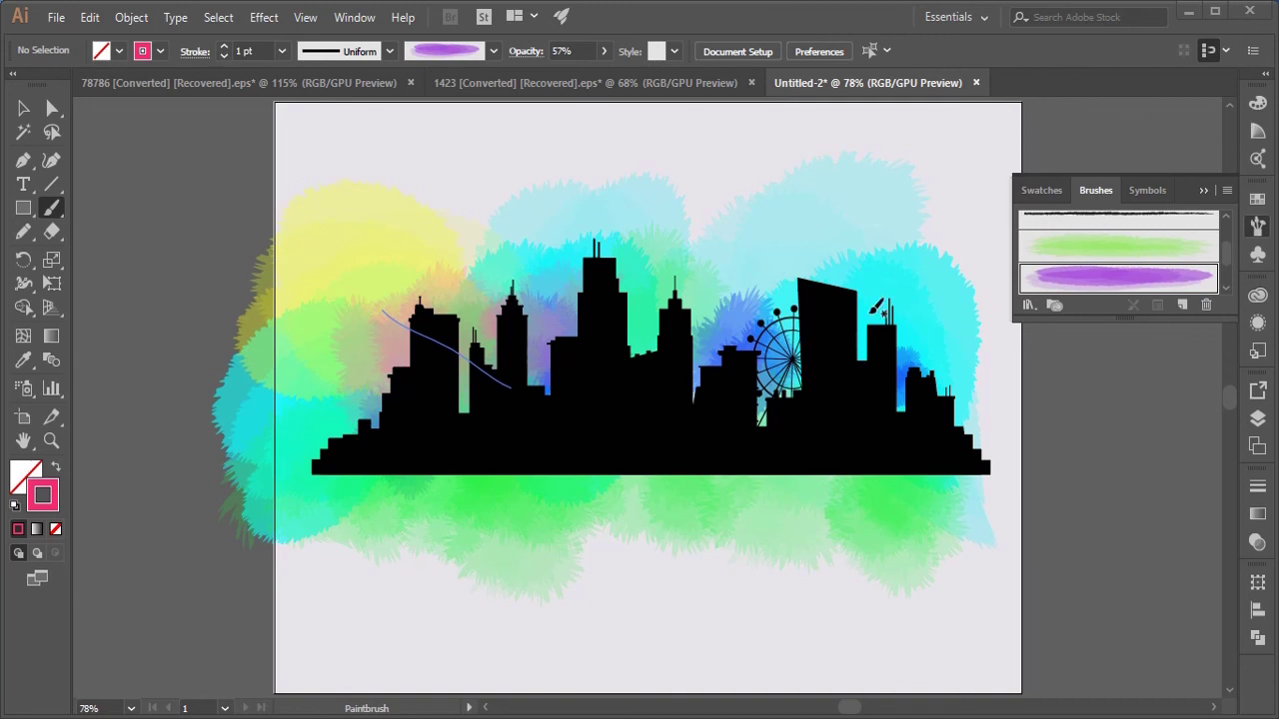
# Try short hot pink strokes in several directions around the two tall right towers, and undo them
pyautogui.moveTo(870, 314)
pyautogui.mouseDown()
pyautogui.moveTo(880, 302)
pyautogui.moveTo(826, 342)
pyautogui.mouseUp()
pyautogui.hotkey('ctrl', 'z')
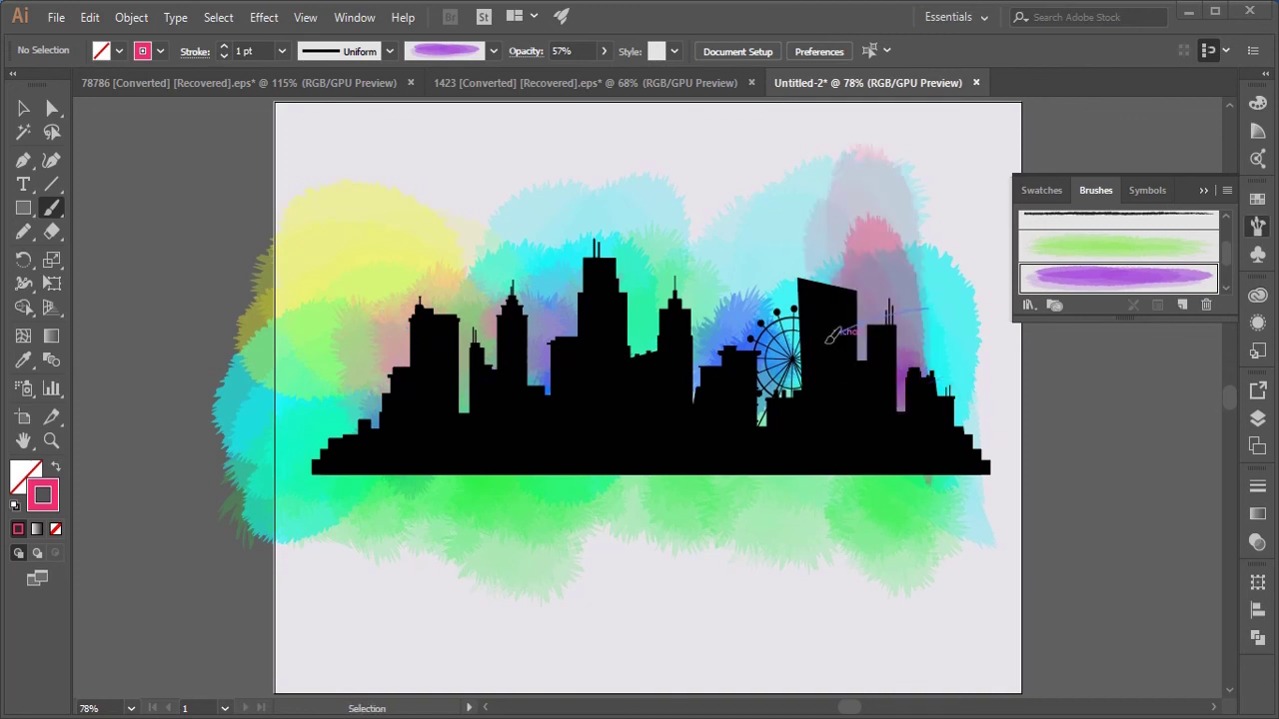
pyautogui.hotkey('ctrl', 'z')
pyautogui.moveTo(929, 292); pyautogui.dragTo(835, 337)
pyautogui.hotkey('ctrl', 'z')
pyautogui.moveTo(955, 317)
pyautogui.mouseDown()
pyautogui.moveTo(849, 339)
pyautogui.moveTo(926, 279)
pyautogui.mouseUp()
pyautogui.hotkey('ctrl', 'z')
# Switch to the green splatter art brush and paint hot pink strokes behind the right towers and the Ferris wheel
pyautogui.click(1045, 242)
pyautogui.moveTo(824, 378)
pyautogui.mouseDown()
pyautogui.moveTo(832, 277)
pyautogui.moveTo(857, 240)
pyautogui.mouseUp()
pyautogui.moveTo(966, 350); pyautogui.dragTo(967, 349)
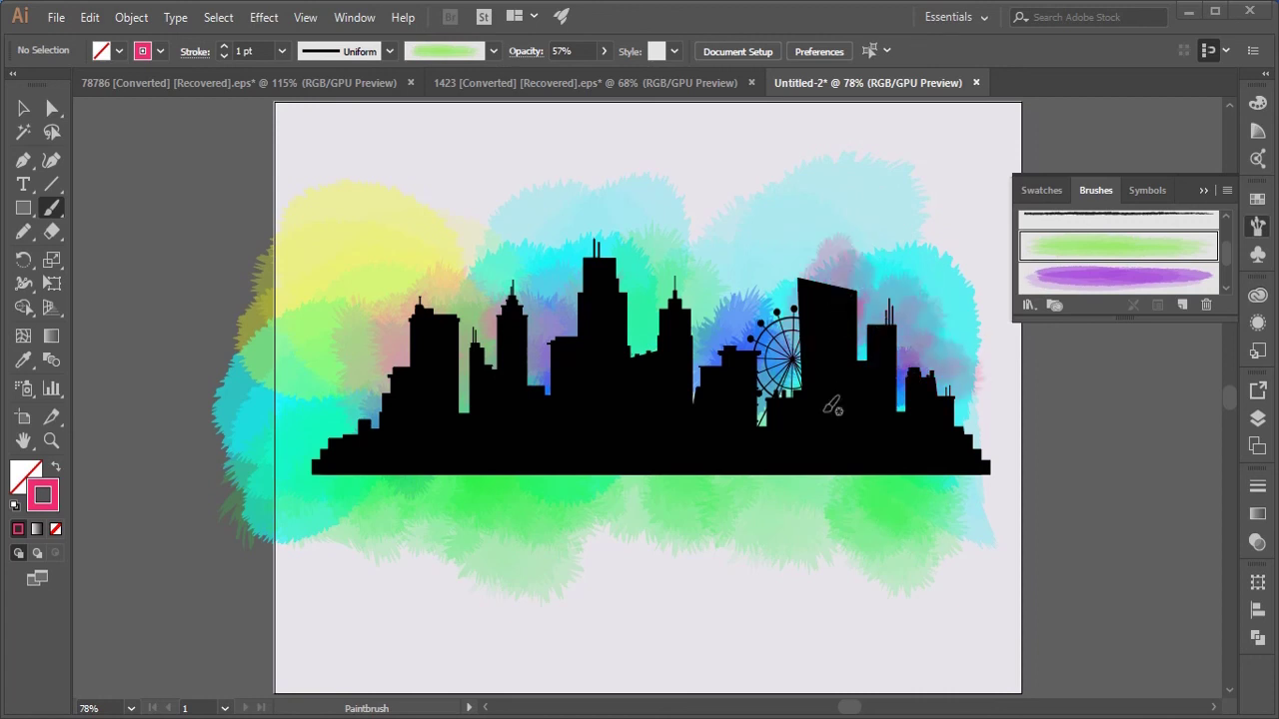
pyautogui.moveTo(791, 307); pyautogui.dragTo(744, 261)
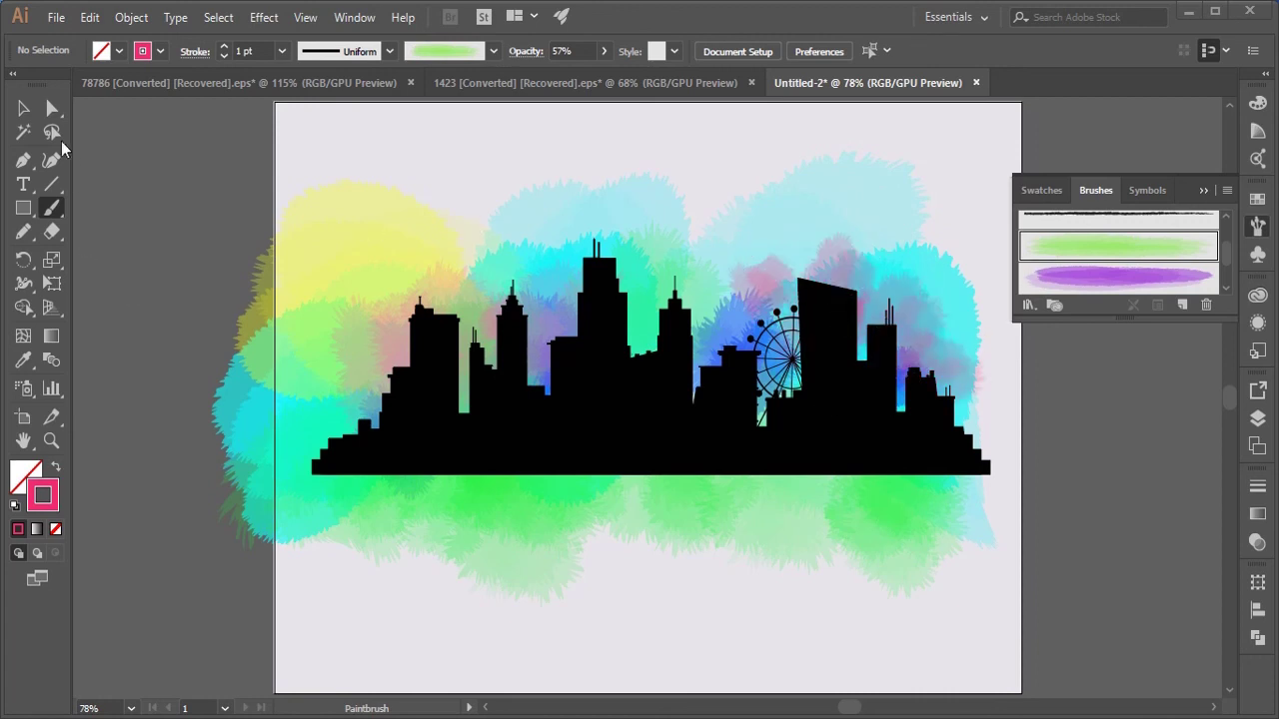
# Paint hot pink splatter strokes along the skyline's base, below the left and right parts and around the right end
pyautogui.click(22, 111)
pyautogui.click(54, 209)
pyautogui.moveTo(510, 500); pyautogui.dragTo(508, 500)
pyautogui.moveTo(507, 456); pyautogui.dragTo(397, 489)
pyautogui.moveTo(686, 456); pyautogui.dragTo(867, 497)
pyautogui.moveTo(906, 450); pyautogui.dragTo(1007, 497)
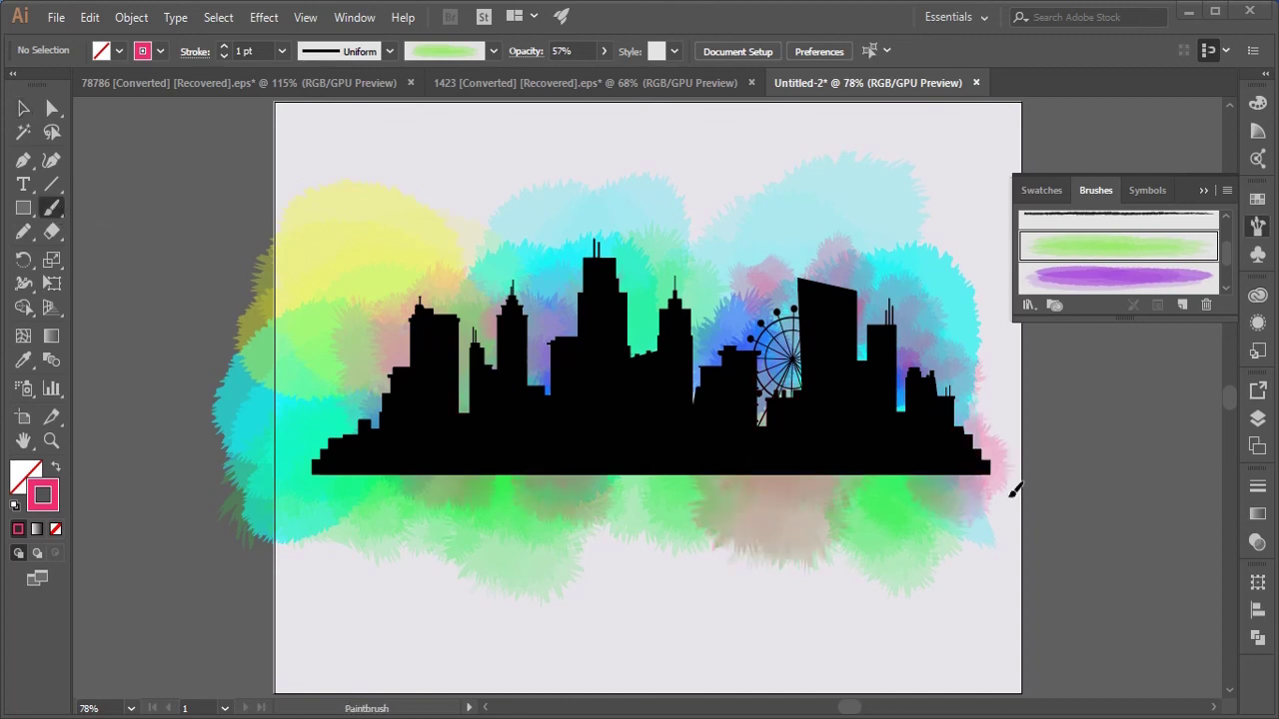
pyautogui.click(23, 107)
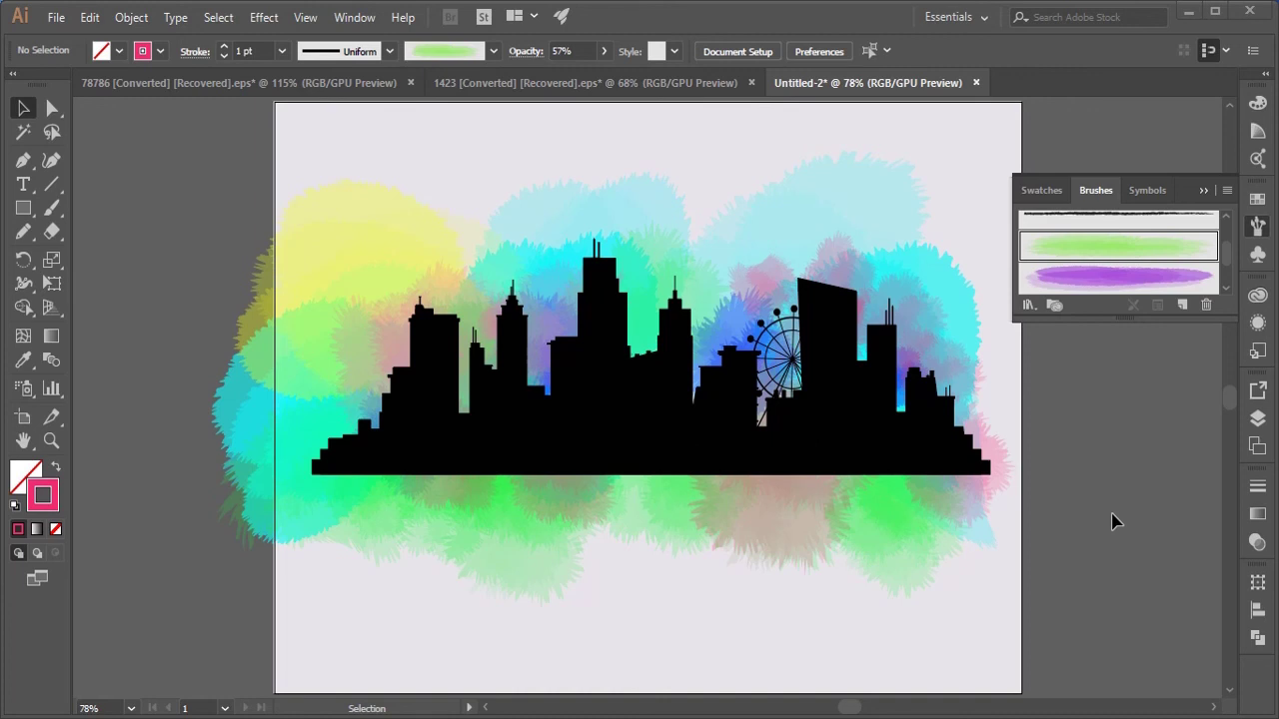